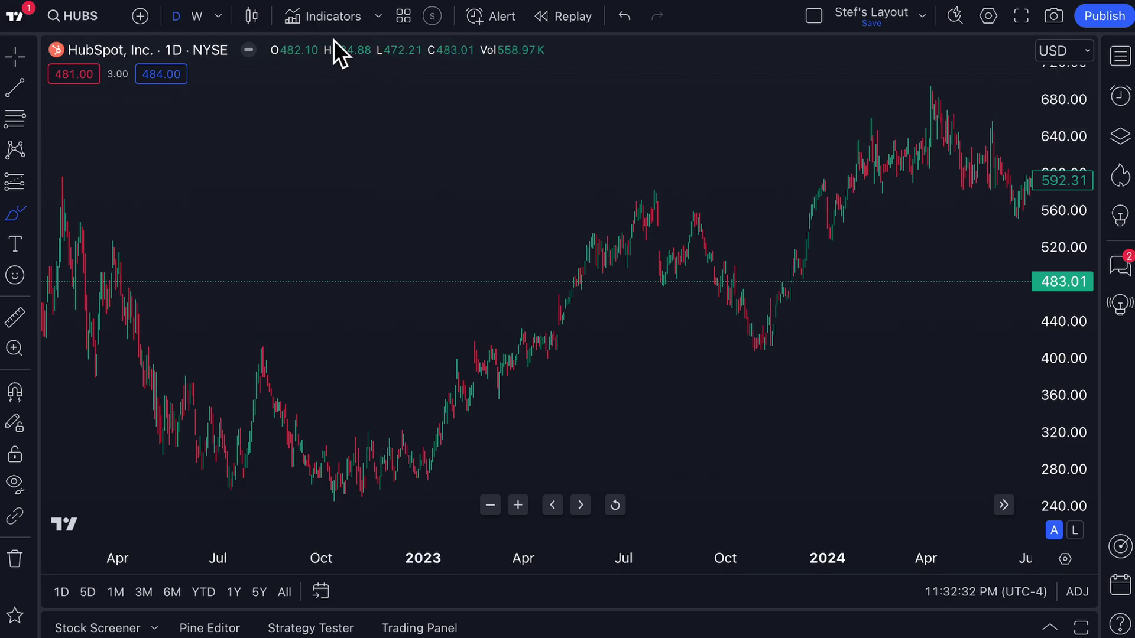
Step: Open the indicator library and review its technical indicators, strategies, profiles, chart patterns and candlestick patterns
{"action": "left_click", "coordinate": [313, 20]}
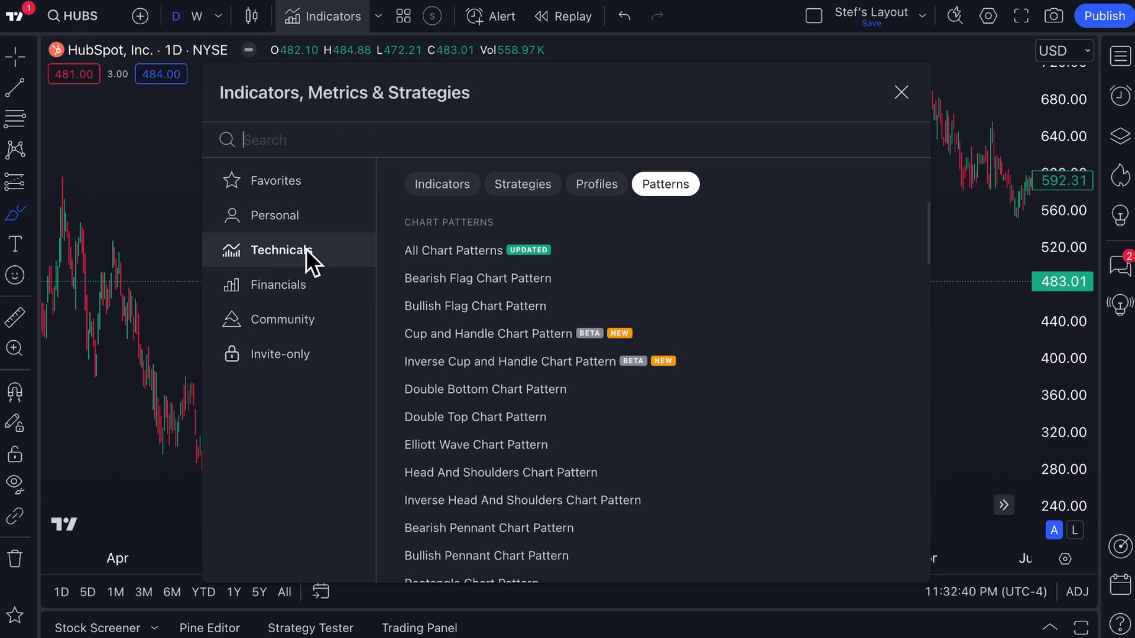
{"action": "left_click", "coordinate": [448, 186]}
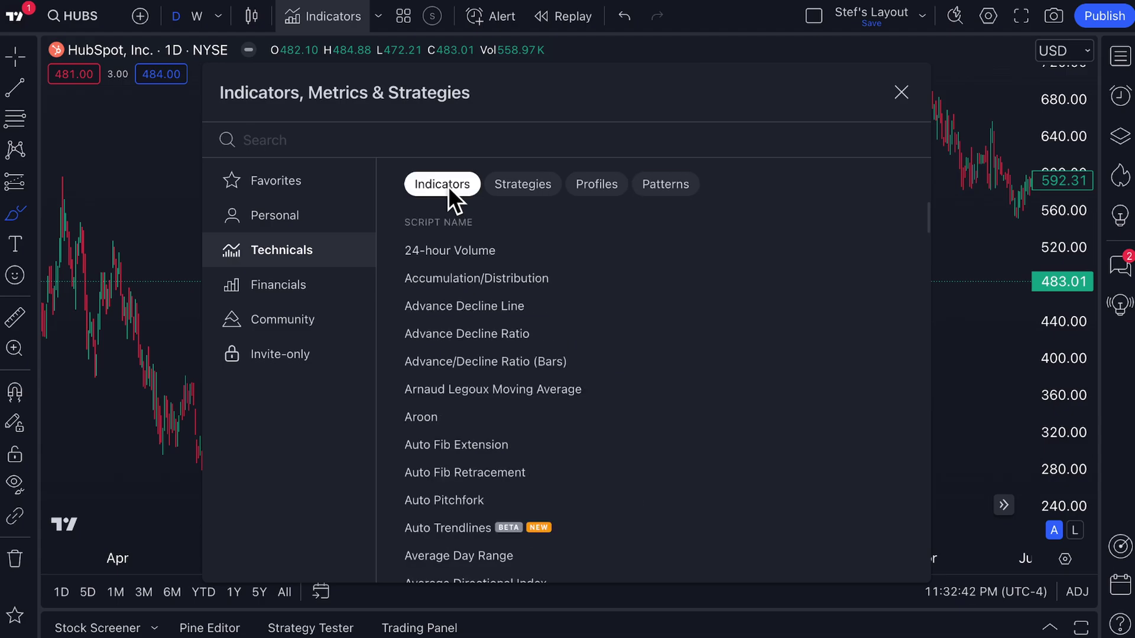
{"action": "left_click", "coordinate": [510, 185]}
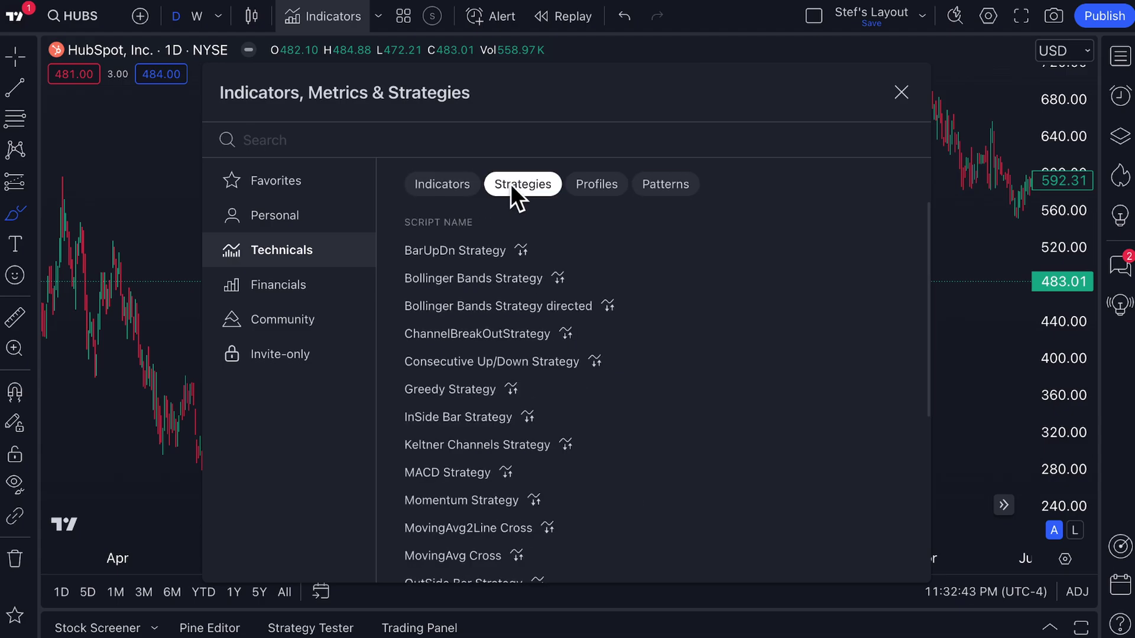
{"action": "left_click", "coordinate": [595, 183]}
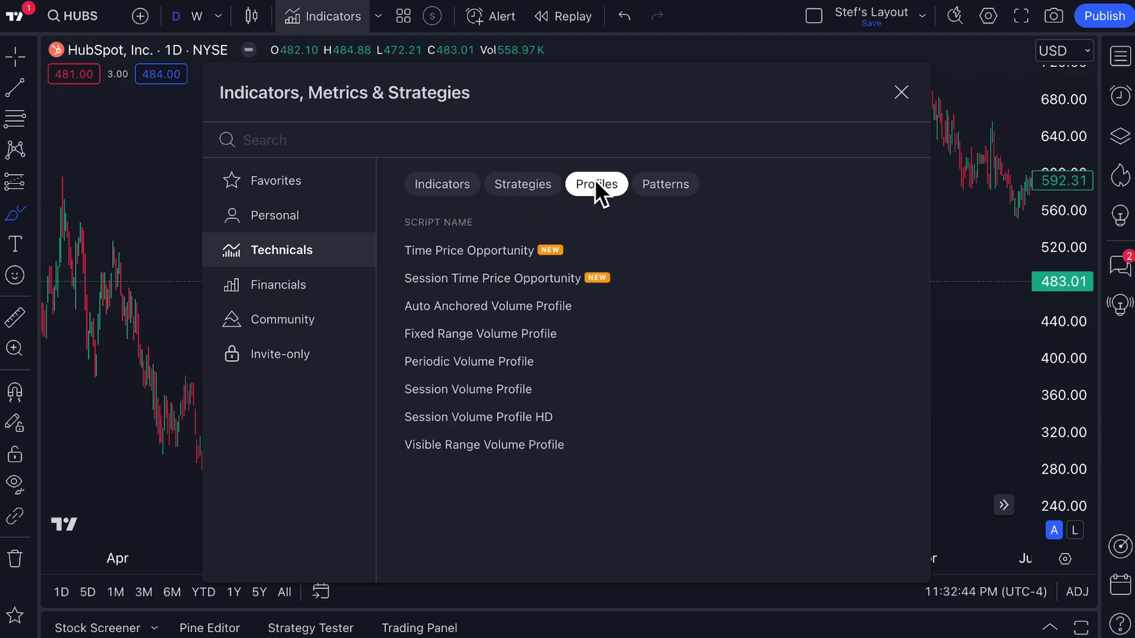
{"action": "left_click", "coordinate": [669, 182]}
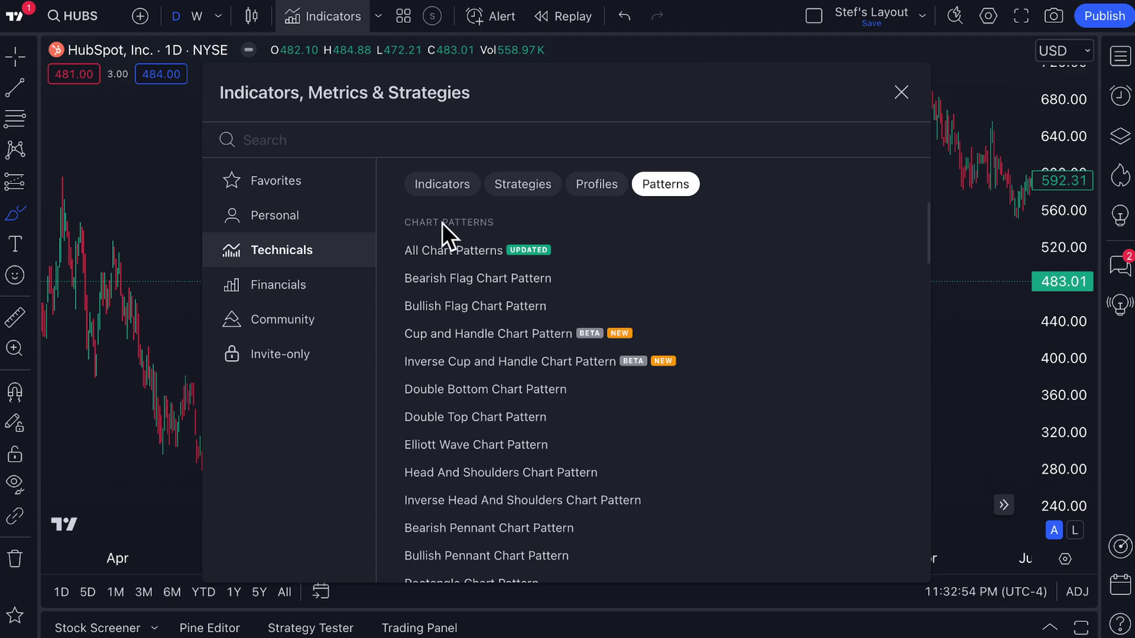
{"action": "scroll", "coordinate": [485, 388], "scroll_direction": "down", "scroll_amount": 9}
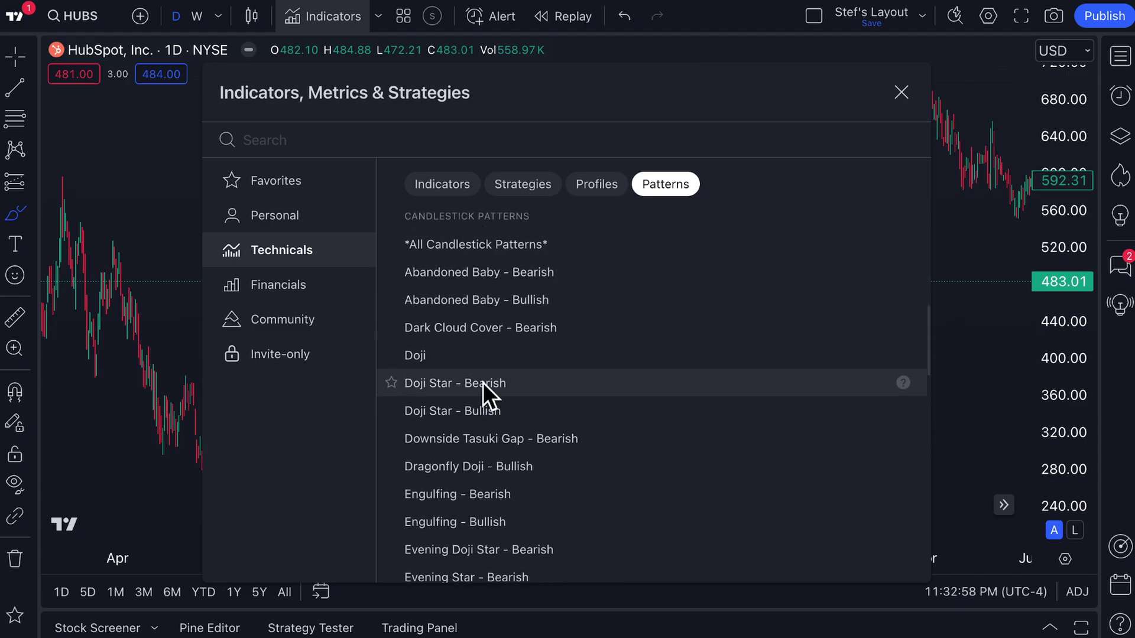
{"action": "scroll", "coordinate": [489, 468], "scroll_direction": "up", "scroll_amount": 8}
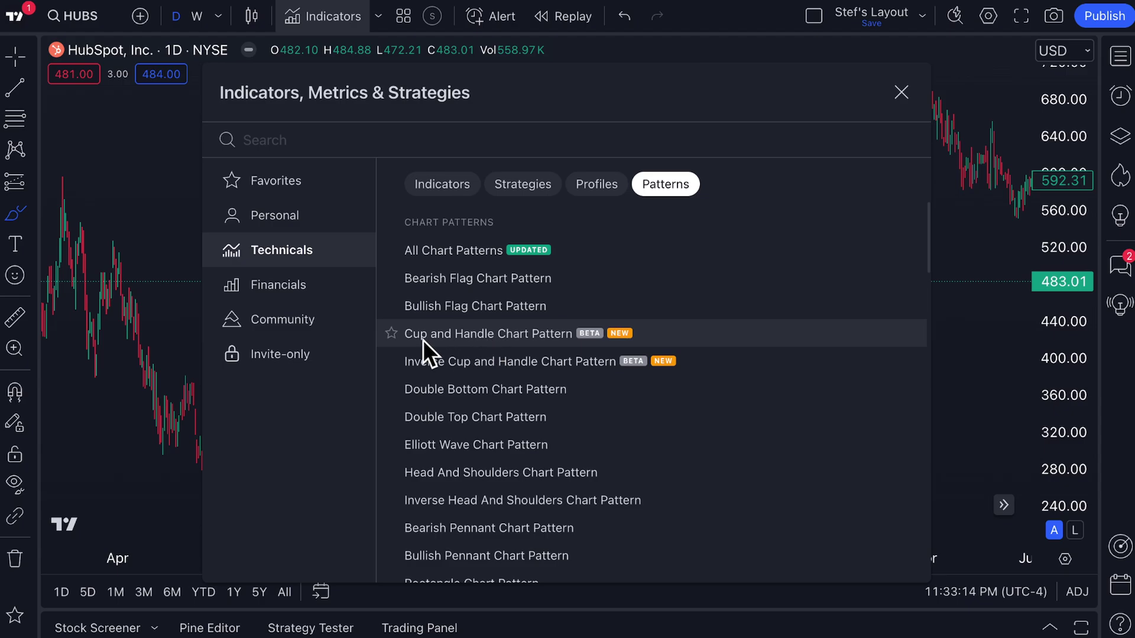
Step: Add the Cup and Handle and Inverse Cup and Handle chart pattern indicators to the HubSpot daily chart
{"action": "left_click", "coordinate": [474, 336]}
{"action": "mouse_move", "coordinate": [59, 104]}
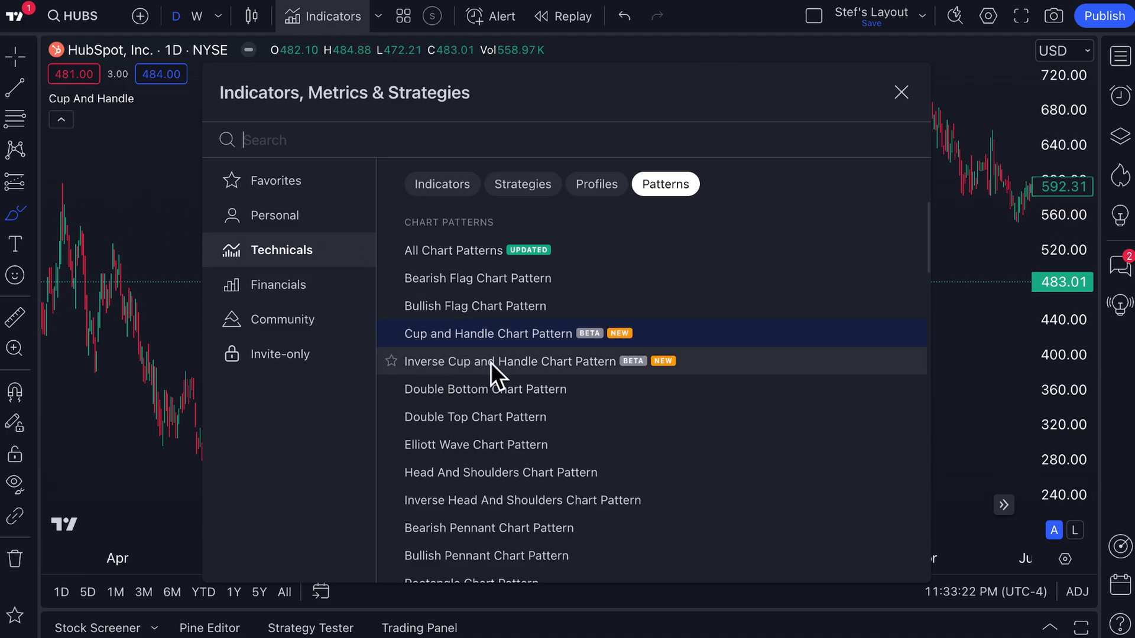
{"action": "left_click", "coordinate": [520, 362]}
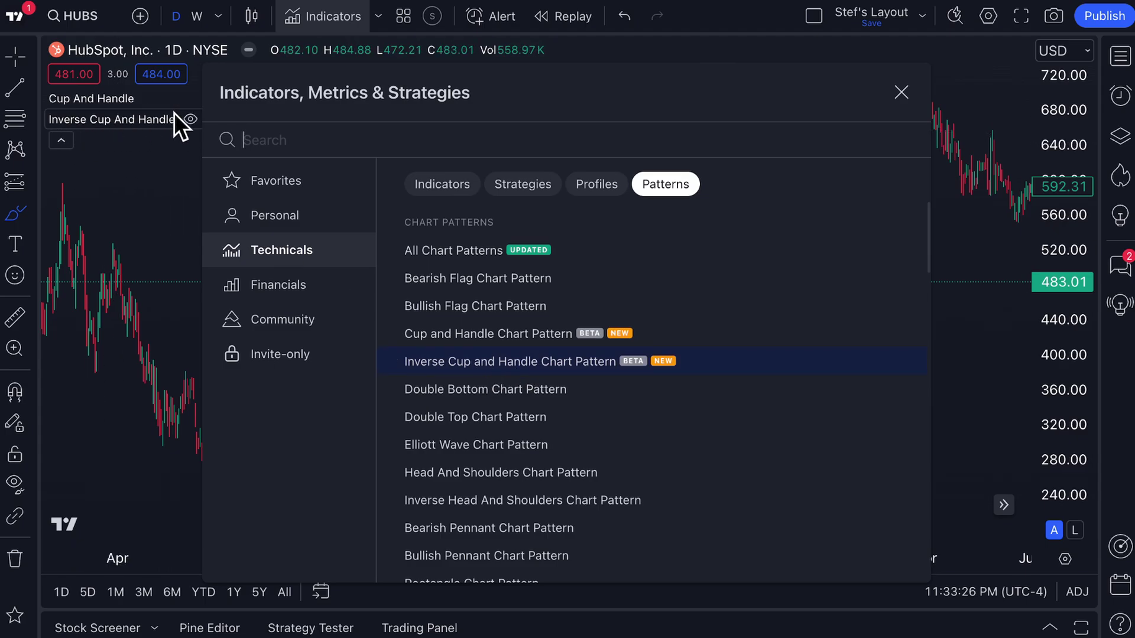
{"action": "left_click", "coordinate": [900, 93]}
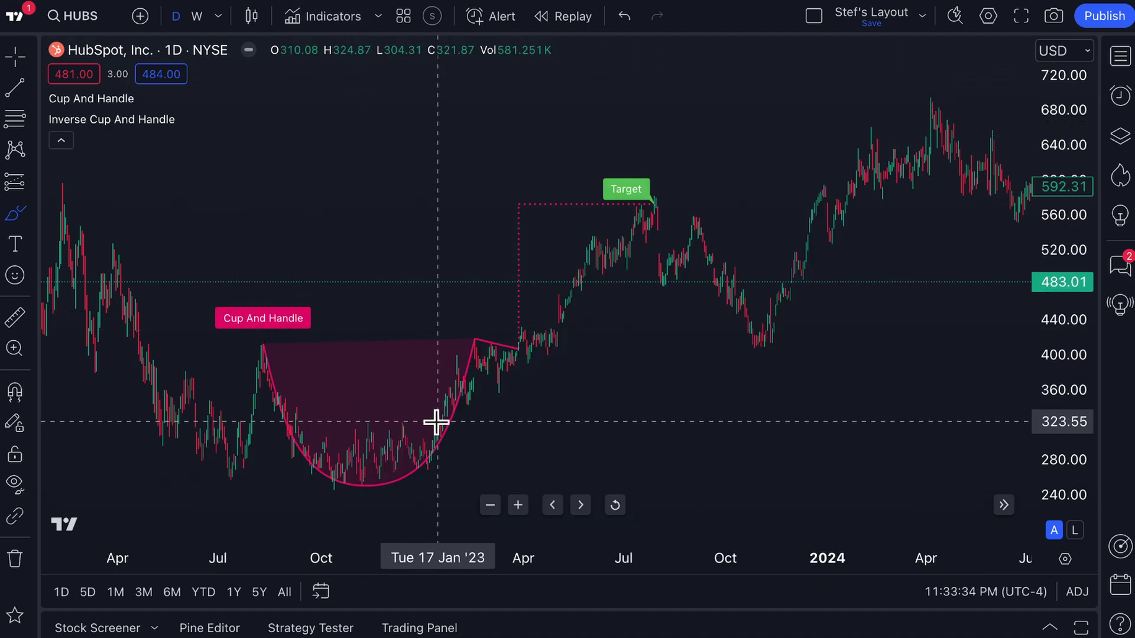
{"action": "scroll", "coordinate": [385, 265], "scroll_direction": "down", "scroll_amount": 1}
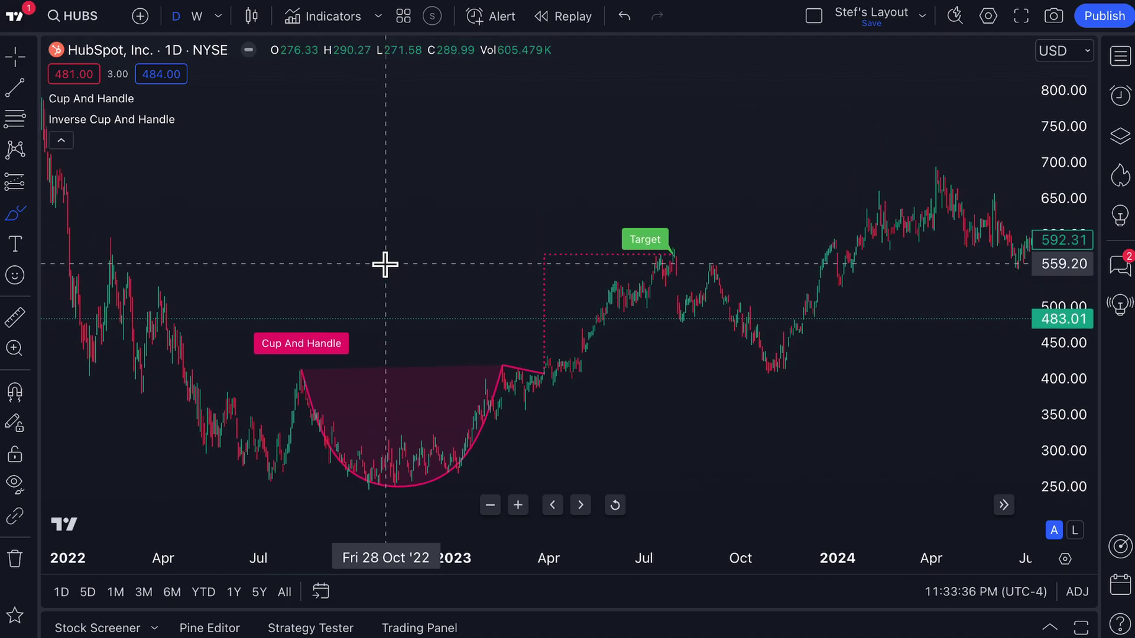
{"action": "left_click_drag", "start_coordinate": [404, 213], "coordinate": [435, 214]}
{"action": "key", "text": "ctrl+z"}
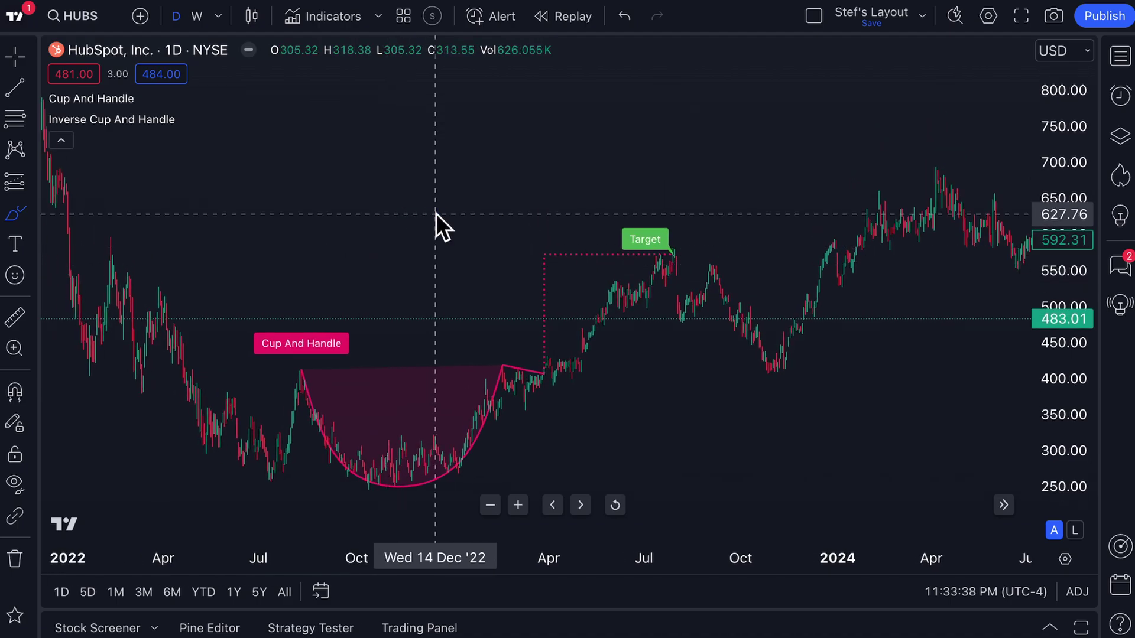
Step: Switch to the cross cursor and frame the HubSpot cup and handle pattern with its target for inspection
{"action": "left_click", "coordinate": [14, 57]}
{"action": "left_click_drag", "start_coordinate": [358, 232], "coordinate": [433, 236]}
{"action": "scroll", "coordinate": [433, 235], "scroll_direction": "up", "scroll_amount": 2}
{"action": "scroll", "coordinate": [433, 235], "scroll_direction": "up", "scroll_amount": 2}
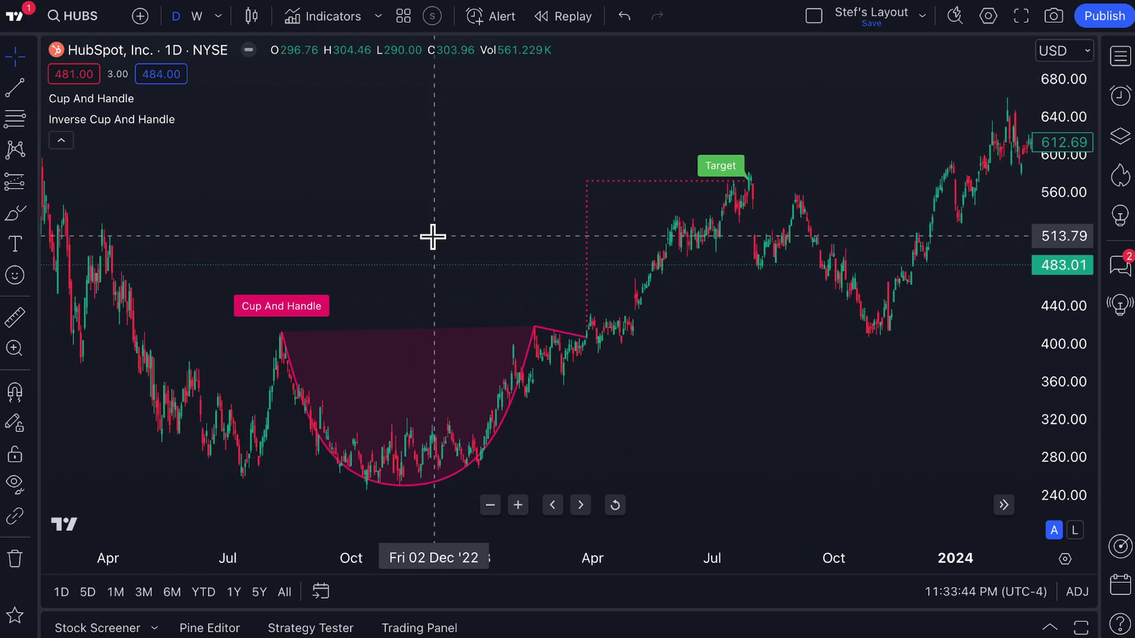
{"action": "left_click_drag", "start_coordinate": [434, 236], "coordinate": [389, 238]}
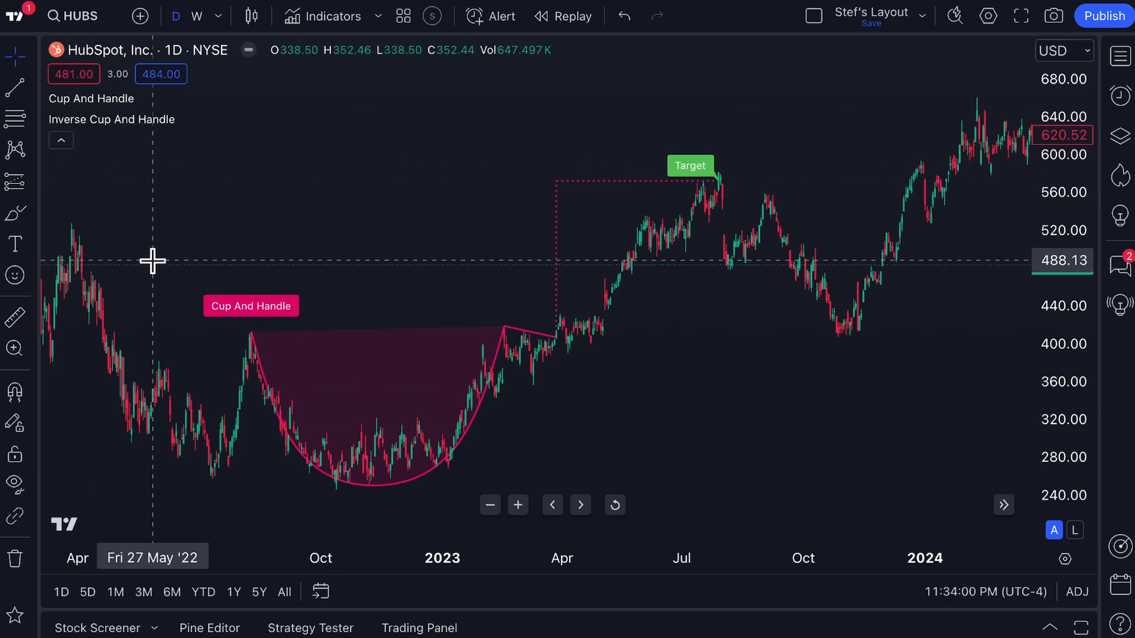
Step: Trace the cup's curve and scribble across its interior with the Brush, and undo the strokes
{"action": "left_click", "coordinate": [20, 218]}
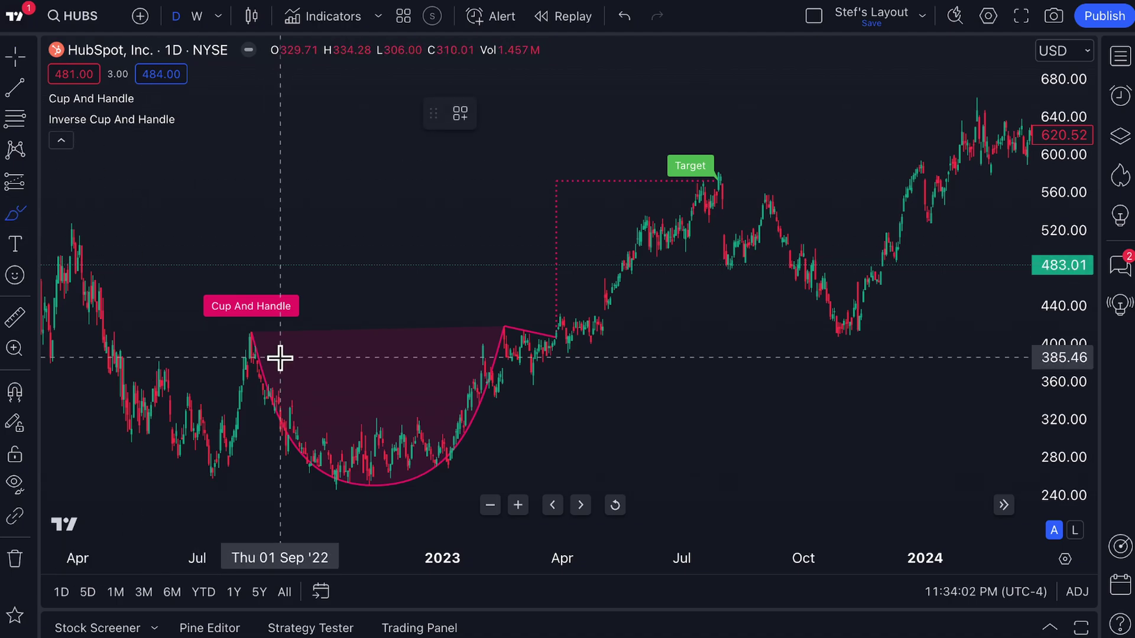
{"action": "mouse_move", "coordinate": [253, 353]}
{"action": "left_mouse_down"}
{"action": "mouse_move", "coordinate": [248, 332]}
{"action": "mouse_move", "coordinate": [288, 374]}
{"action": "mouse_move", "coordinate": [307, 464]}
{"action": "mouse_move", "coordinate": [372, 478]}
{"action": "mouse_move", "coordinate": [380, 492]}
{"action": "left_mouse_up"}
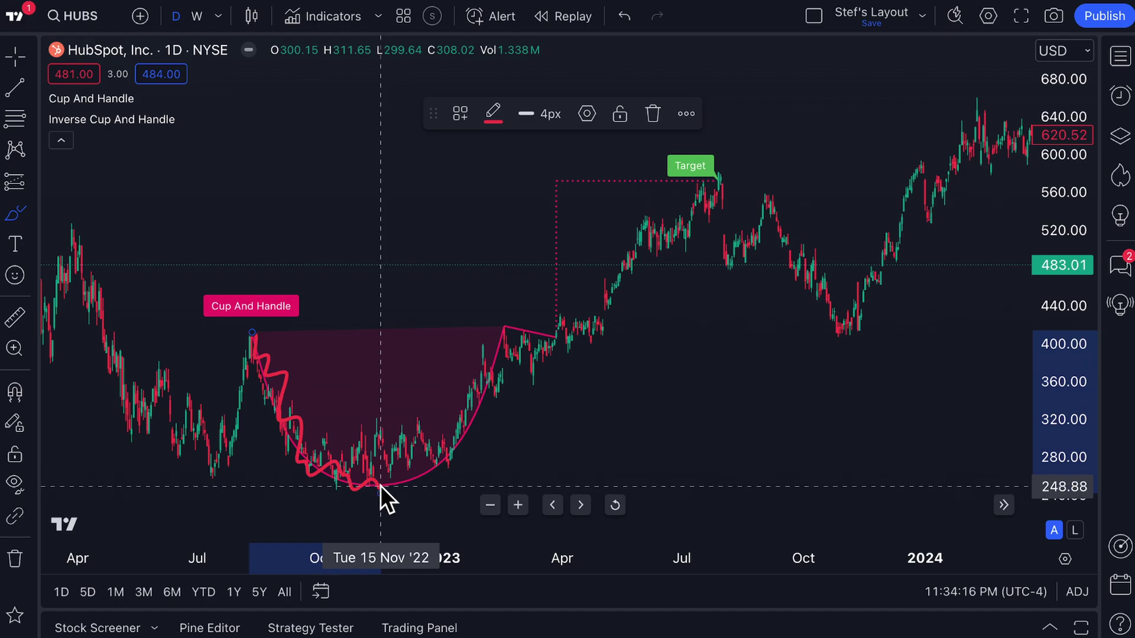
{"action": "mouse_move", "coordinate": [381, 488]}
{"action": "left_mouse_down"}
{"action": "mouse_move", "coordinate": [459, 445]}
{"action": "mouse_move", "coordinate": [502, 334]}
{"action": "left_mouse_up"}
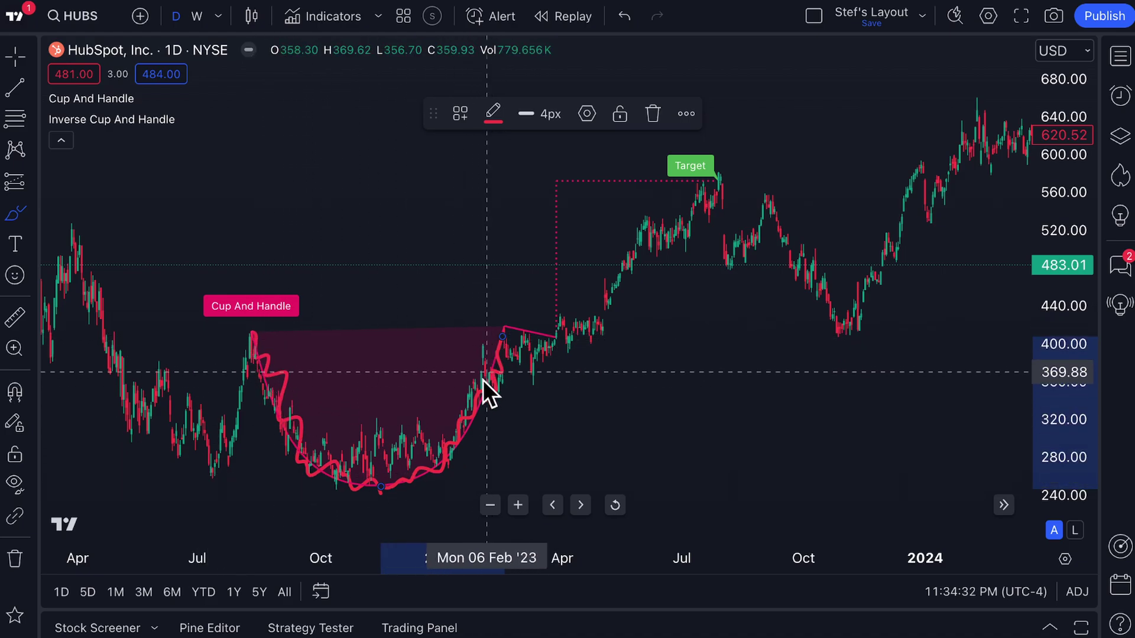
{"action": "mouse_move", "coordinate": [271, 336]}
{"action": "left_mouse_down"}
{"action": "mouse_move", "coordinate": [261, 351]}
{"action": "mouse_move", "coordinate": [282, 387]}
{"action": "mouse_move", "coordinate": [332, 396]}
{"action": "mouse_move", "coordinate": [406, 371]}
{"action": "mouse_move", "coordinate": [441, 392]}
{"action": "mouse_move", "coordinate": [428, 365]}
{"action": "mouse_move", "coordinate": [388, 339]}
{"action": "mouse_move", "coordinate": [308, 403]}
{"action": "mouse_move", "coordinate": [318, 394]}
{"action": "left_mouse_up"}
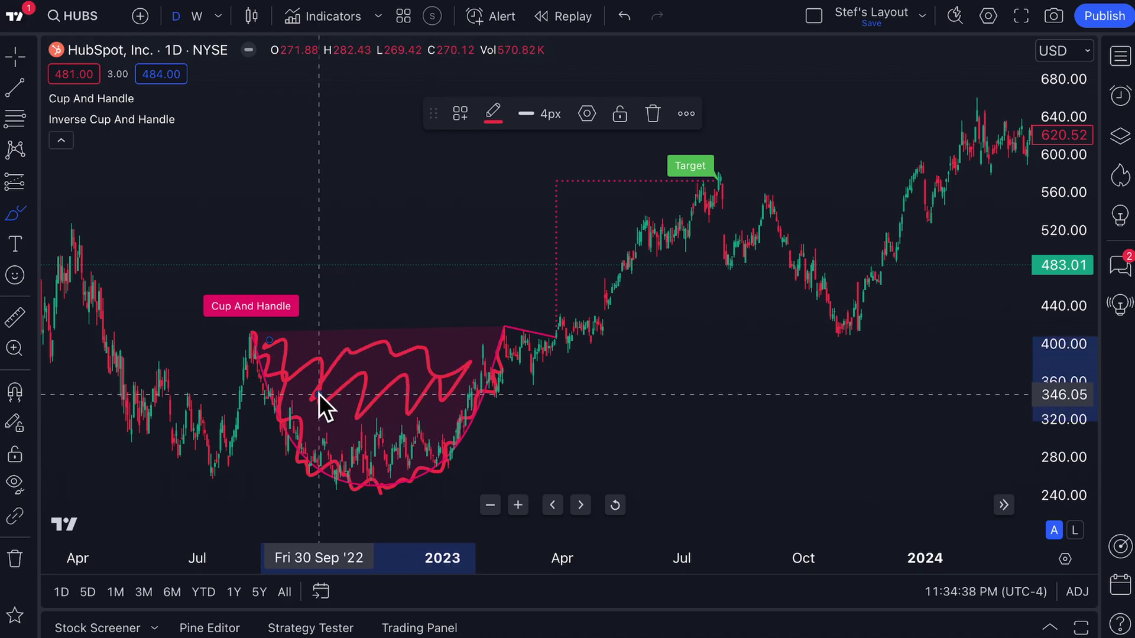
{"action": "key", "text": "ctrl+z"}
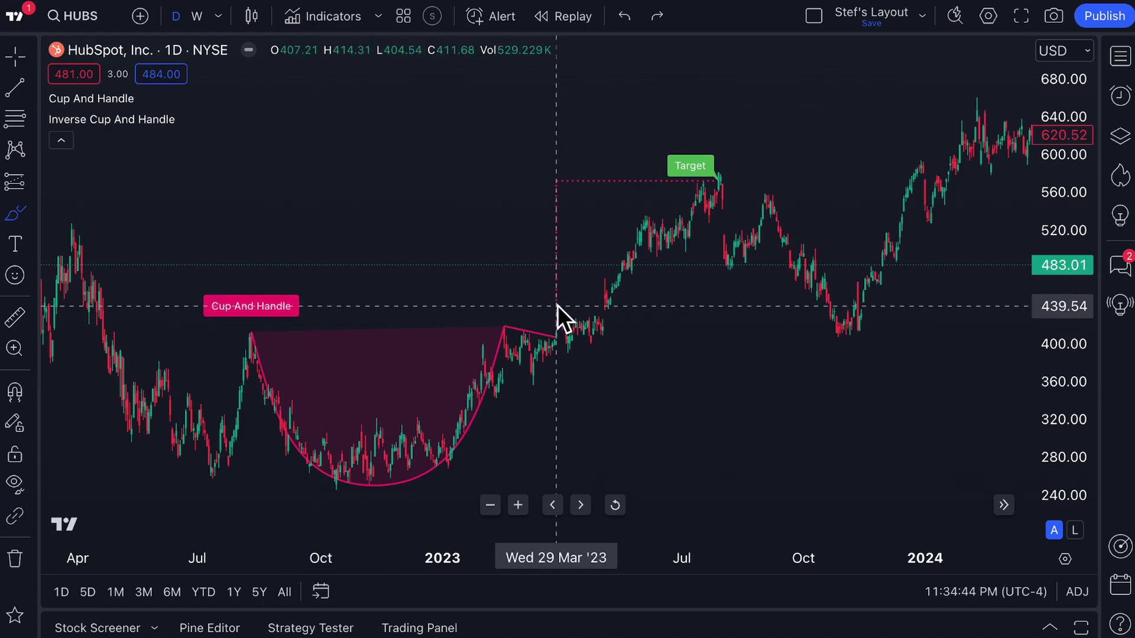
Step: Mark the handle and the area at the Target label with brush strokes, and remove all the marks
{"action": "mouse_move", "coordinate": [503, 310]}
{"action": "left_mouse_down"}
{"action": "mouse_move", "coordinate": [507, 346]}
{"action": "mouse_move", "coordinate": [554, 351]}
{"action": "mouse_move", "coordinate": [556, 315]}
{"action": "mouse_move", "coordinate": [511, 309]}
{"action": "mouse_move", "coordinate": [503, 341]}
{"action": "mouse_move", "coordinate": [541, 349]}
{"action": "left_mouse_up"}
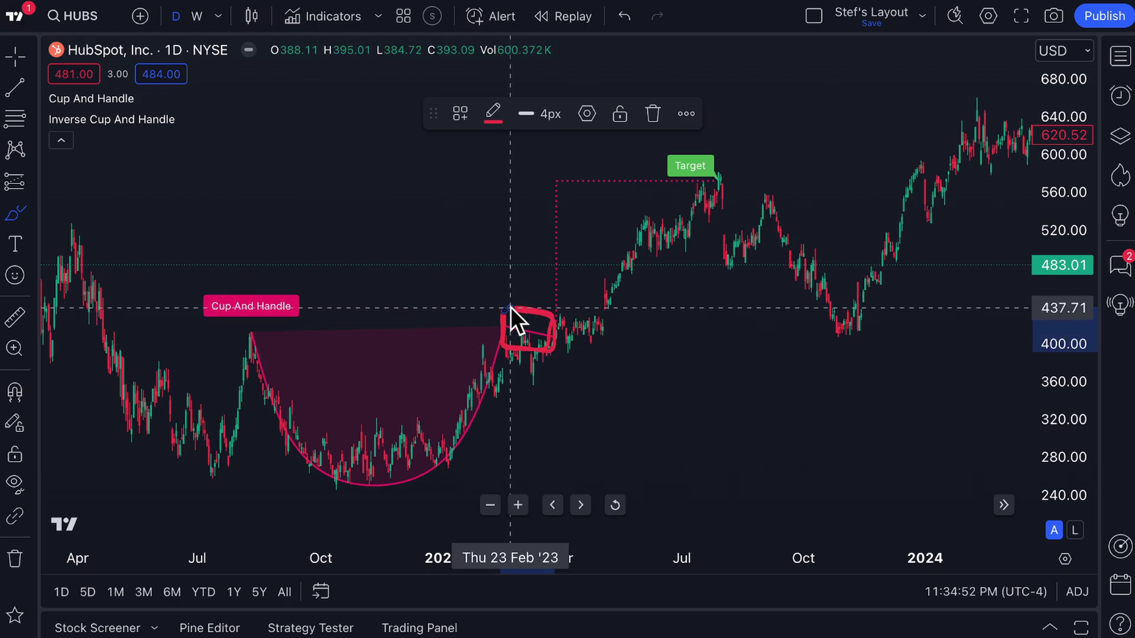
{"action": "key", "text": "Delete"}
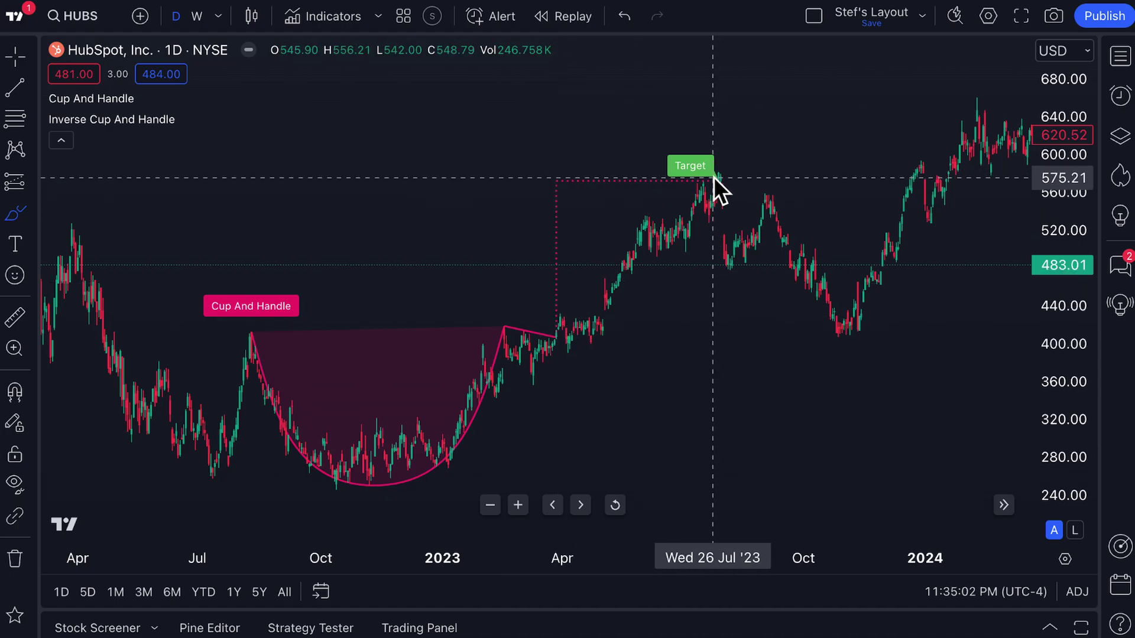
{"action": "mouse_move", "coordinate": [723, 180]}
{"action": "left_mouse_down"}
{"action": "mouse_move", "coordinate": [719, 169]}
{"action": "mouse_move", "coordinate": [693, 183]}
{"action": "mouse_move", "coordinate": [731, 175]}
{"action": "mouse_move", "coordinate": [697, 194]}
{"action": "mouse_move", "coordinate": [736, 176]}
{"action": "mouse_move", "coordinate": [708, 165]}
{"action": "left_mouse_up"}
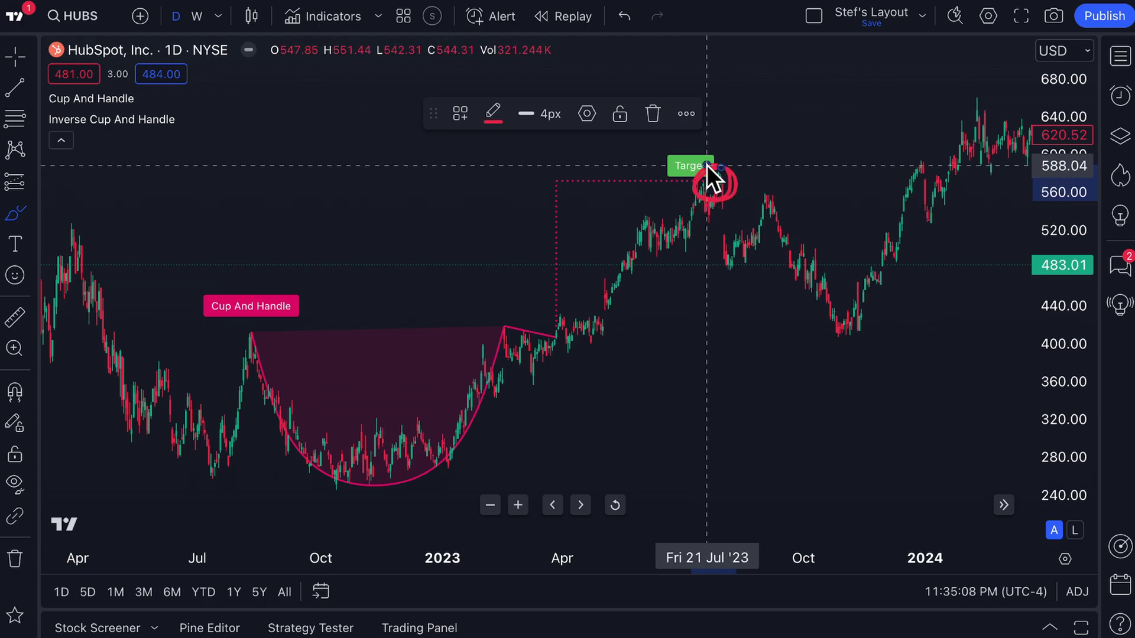
{"action": "mouse_move", "coordinate": [717, 186]}
{"action": "left_mouse_down"}
{"action": "mouse_move", "coordinate": [788, 227]}
{"action": "mouse_move", "coordinate": [833, 306]}
{"action": "mouse_move", "coordinate": [860, 327]}
{"action": "left_mouse_up"}
{"action": "key", "text": "ctrl+z"}
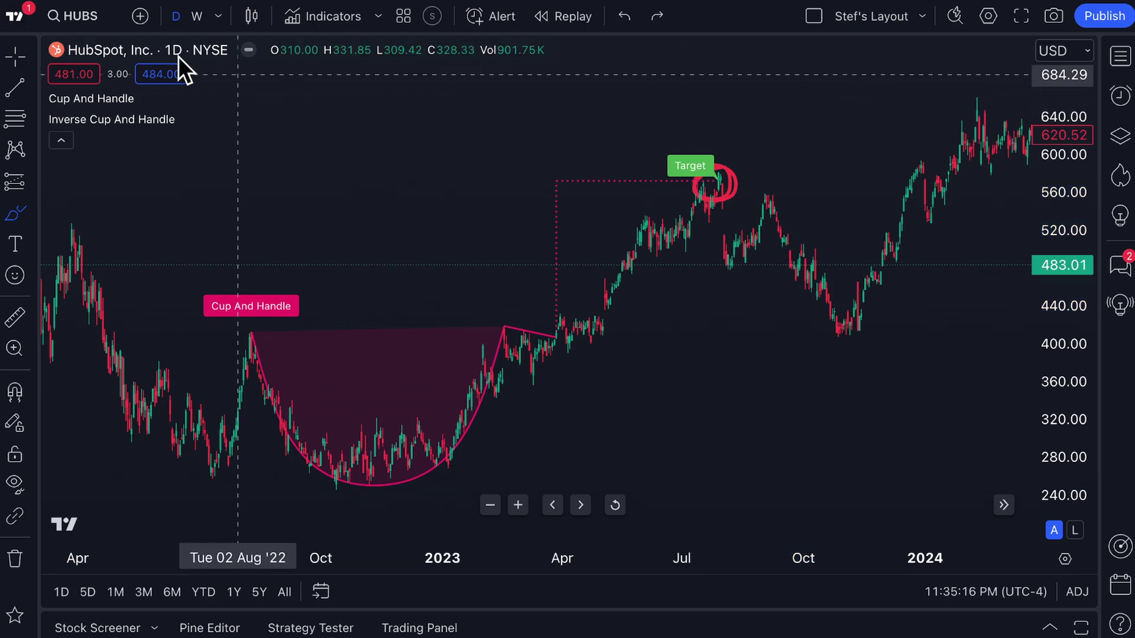
{"action": "left_click", "coordinate": [15, 55]}
{"action": "left_click", "coordinate": [731, 174]}
{"action": "key", "text": "Delete"}
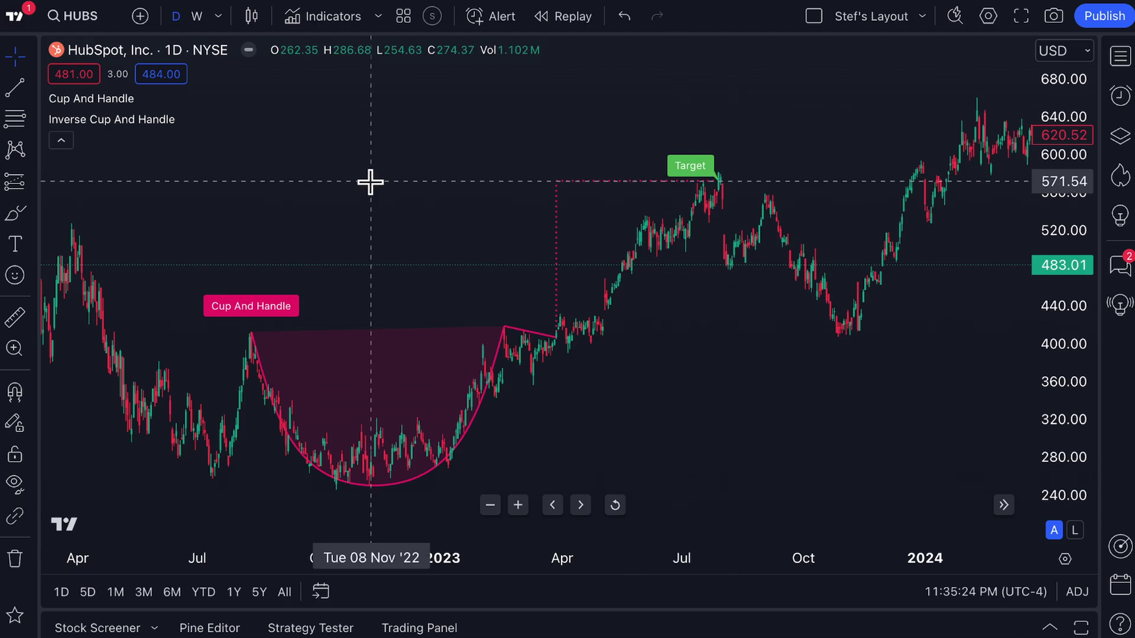
Step: Change the chart symbol from HubSpot to Walt Disney (DIS)
{"action": "left_click", "coordinate": [86, 10]}
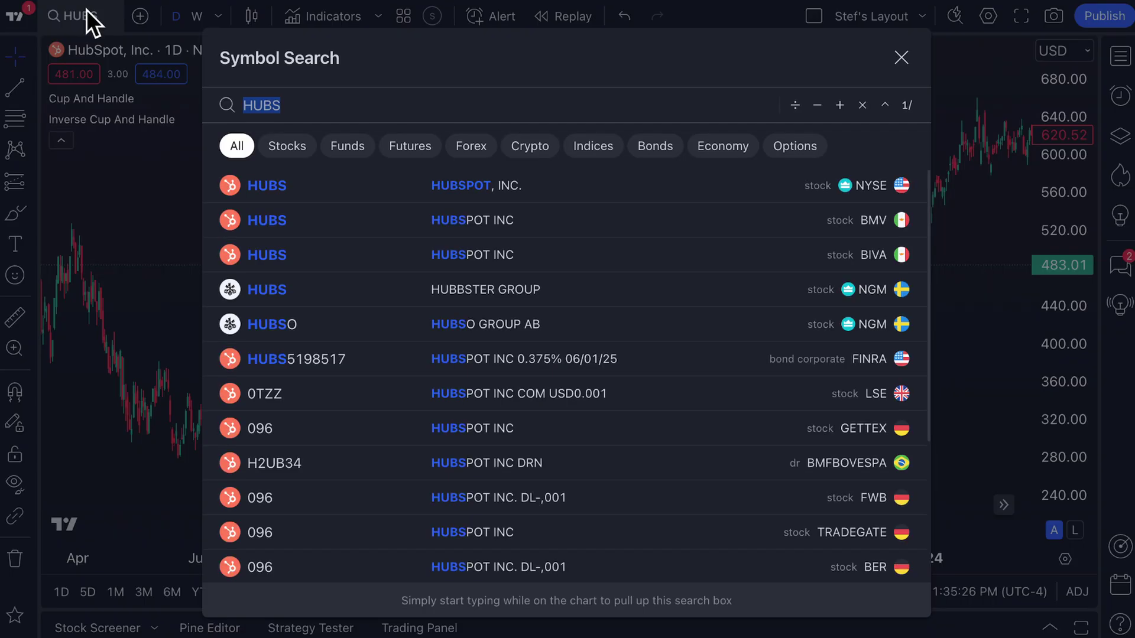
{"action": "type", "text": "DIS"}
{"action": "key", "text": "Return"}
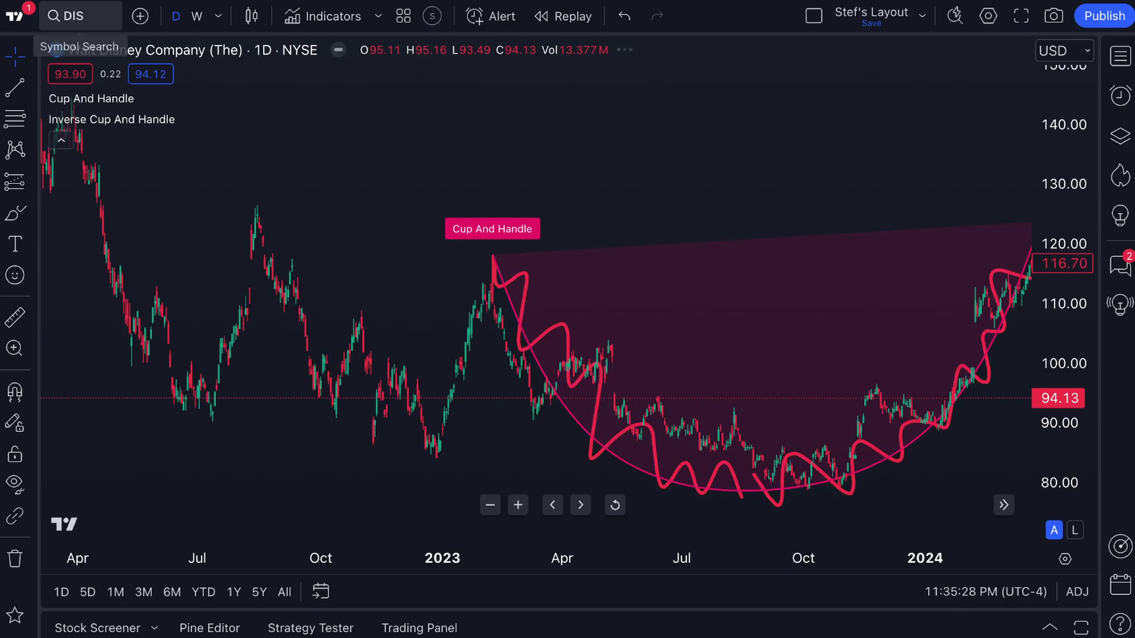
Step: Delete the two existing red brush strokes that run along the cup on the Disney chart
{"action": "left_click_drag", "start_coordinate": [745, 170], "coordinate": [474, 178]}
{"action": "left_click", "coordinate": [743, 275]}
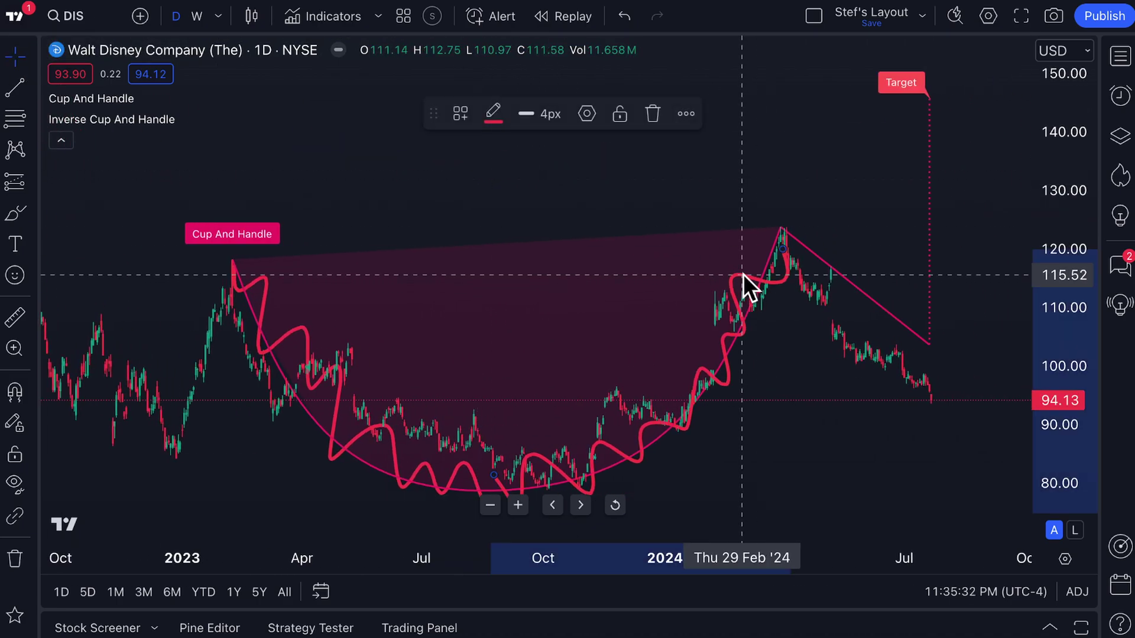
{"action": "key", "text": "Delete"}
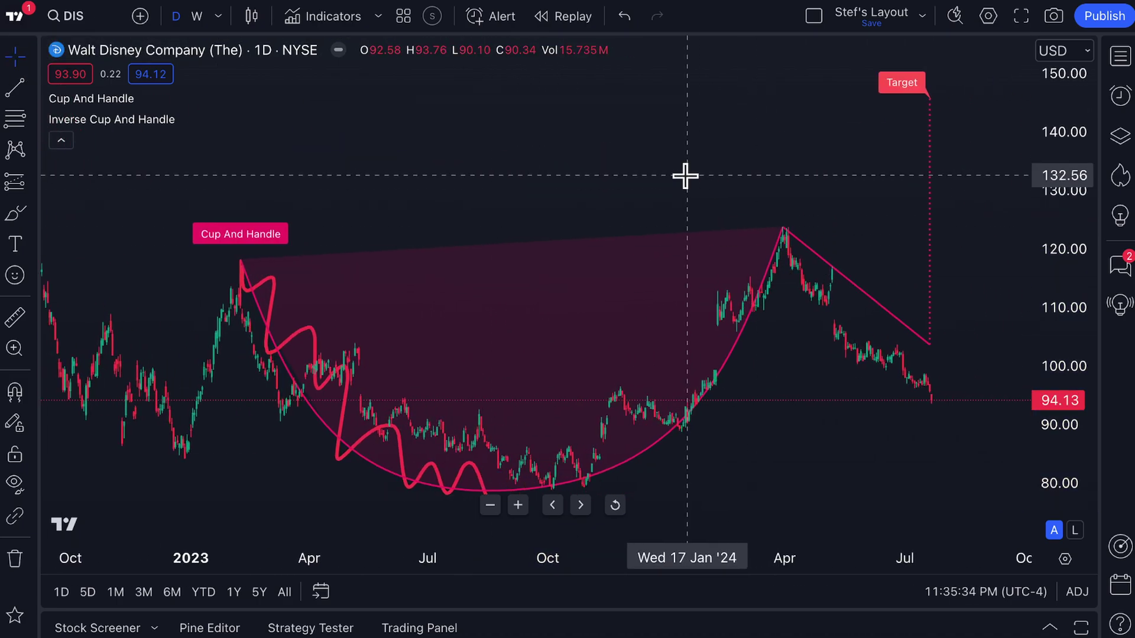
{"action": "scroll", "coordinate": [650, 189], "scroll_direction": "down", "scroll_amount": 3}
{"action": "left_click", "coordinate": [365, 331]}
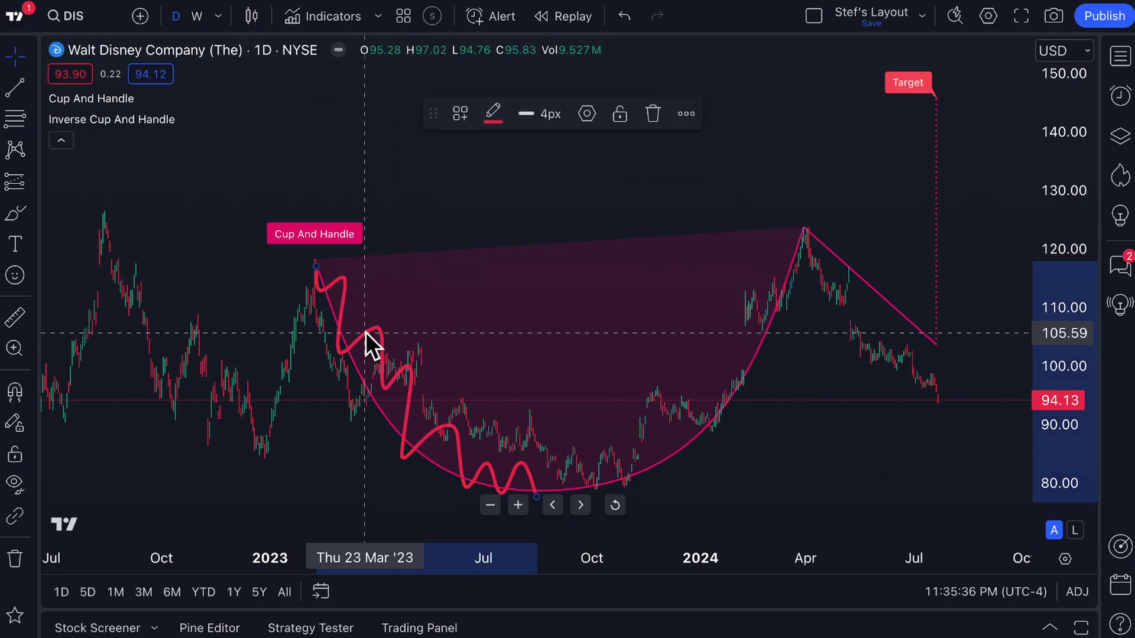
{"action": "key", "text": "Delete"}
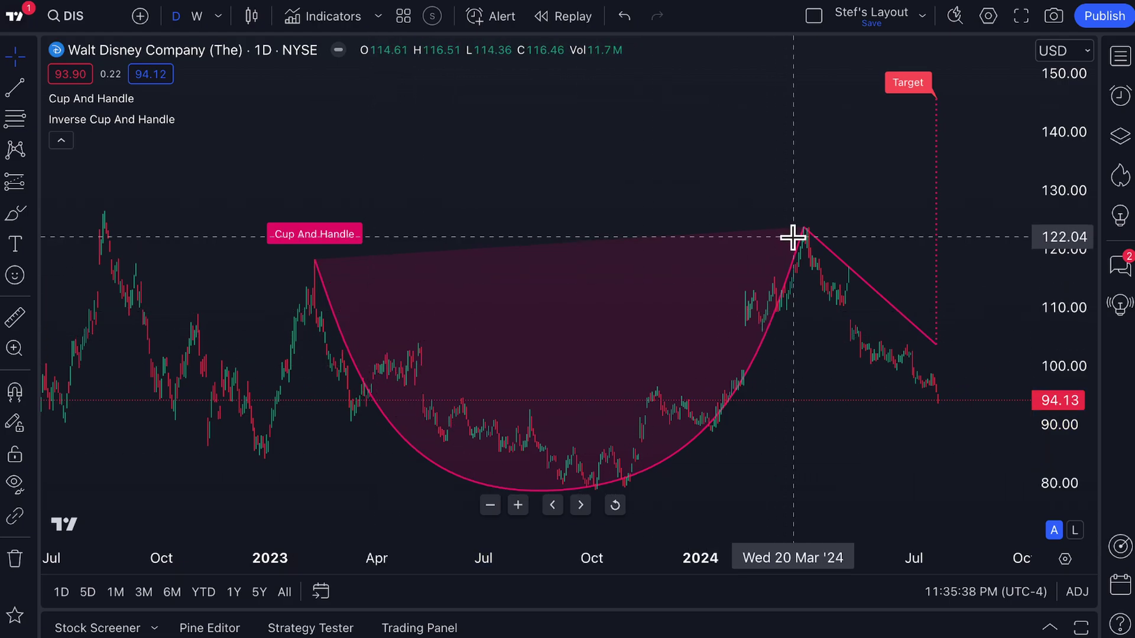
Step: Examine the cup, the descending handle and the projected target on the Disney daily chart
{"action": "left_click_drag", "start_coordinate": [791, 183], "coordinate": [670, 192]}
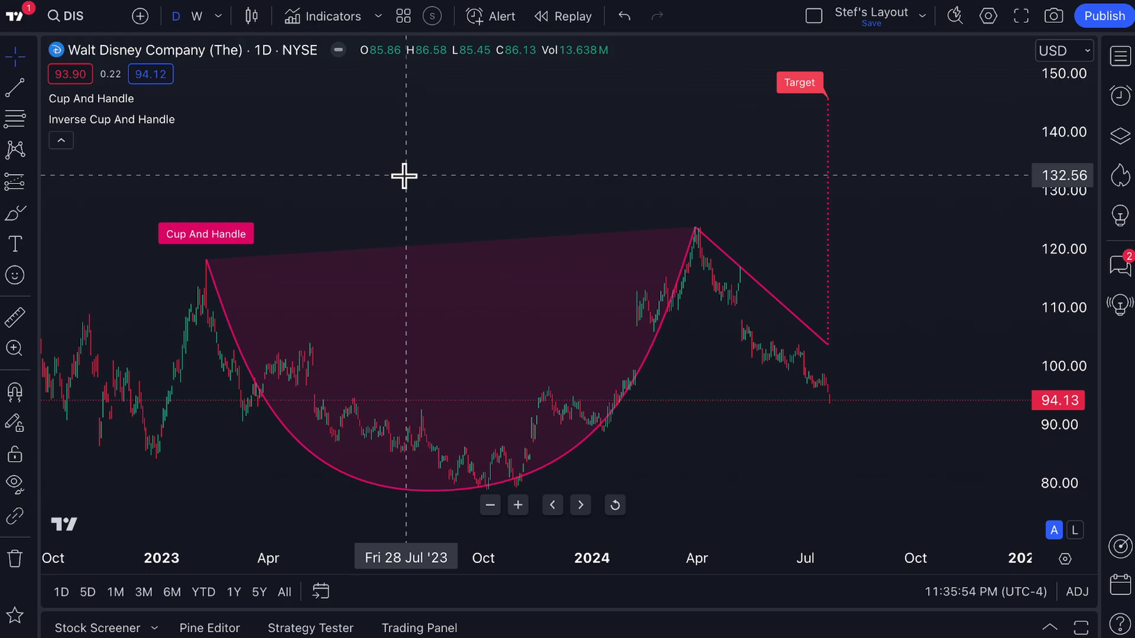
{"action": "scroll", "coordinate": [404, 176], "scroll_direction": "down", "scroll_amount": 5}
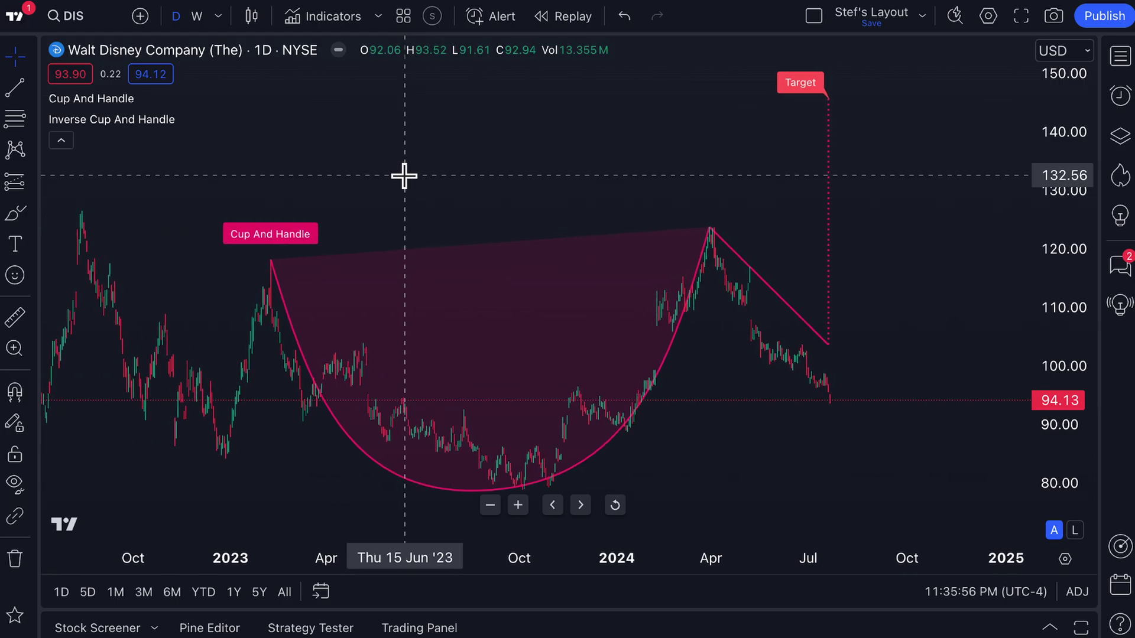
{"action": "scroll", "coordinate": [403, 175], "scroll_direction": "up", "scroll_amount": 2}
{"action": "left_click_drag", "start_coordinate": [347, 180], "coordinate": [388, 177]}
{"action": "scroll", "coordinate": [387, 178], "scroll_direction": "up", "scroll_amount": 1}
{"action": "scroll", "coordinate": [387, 178], "scroll_direction": "up", "scroll_amount": 1}
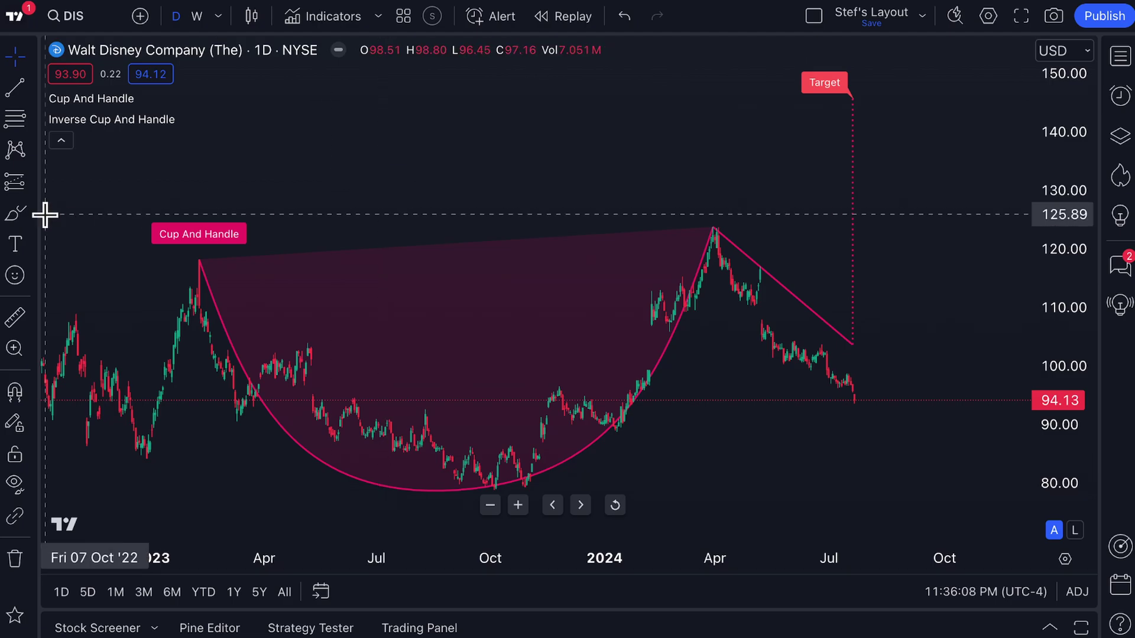
Step: Make a short brush mark above the Disney cup's 2024 peak and delete it
{"action": "left_click", "coordinate": [13, 213]}
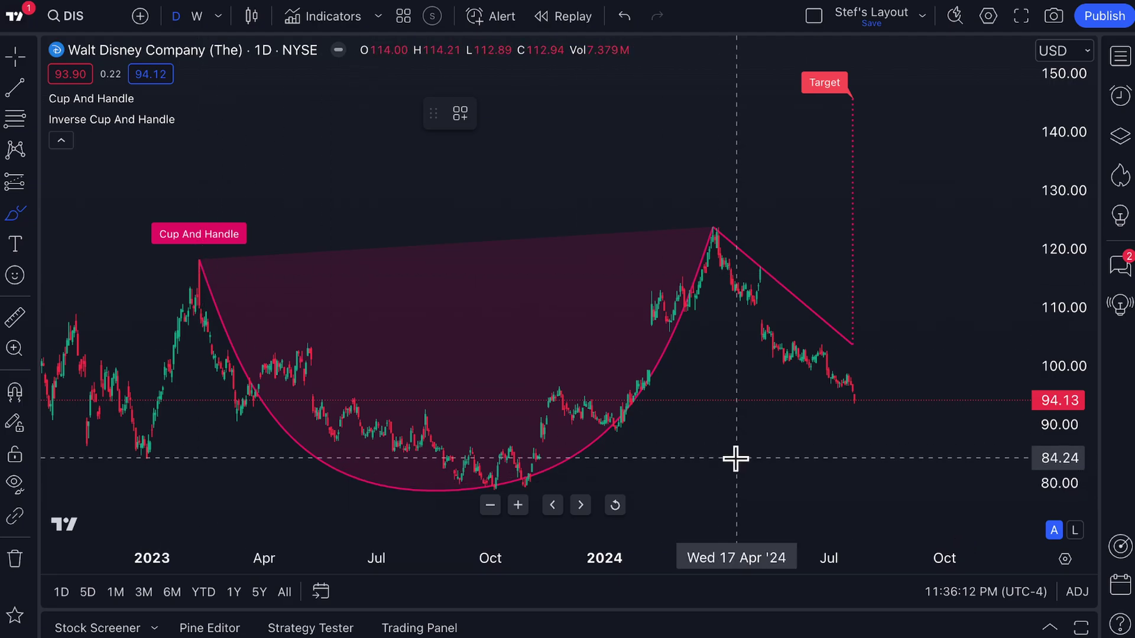
{"action": "mouse_move", "coordinate": [722, 210]}
{"action": "left_mouse_down"}
{"action": "mouse_move", "coordinate": [693, 256]}
{"action": "mouse_move", "coordinate": [819, 363]}
{"action": "mouse_move", "coordinate": [875, 319]}
{"action": "mouse_move", "coordinate": [727, 211]}
{"action": "left_mouse_up"}
{"action": "key", "text": "Delete"}
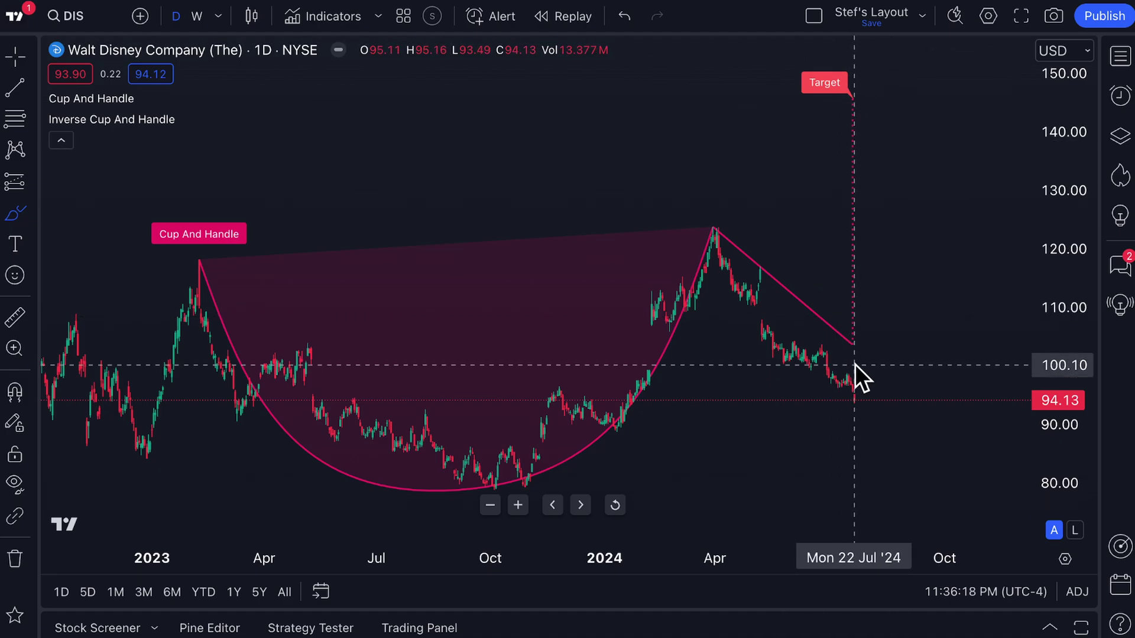
Step: Return to the cross cursor and review the input settings of the Cup And Handle indicator on the Disney chart
{"action": "scroll", "coordinate": [841, 370], "scroll_direction": "down", "scroll_amount": 2}
{"action": "scroll", "coordinate": [795, 388], "scroll_direction": "up", "scroll_amount": 1}
{"action": "scroll", "coordinate": [795, 388], "scroll_direction": "up", "scroll_amount": 2}
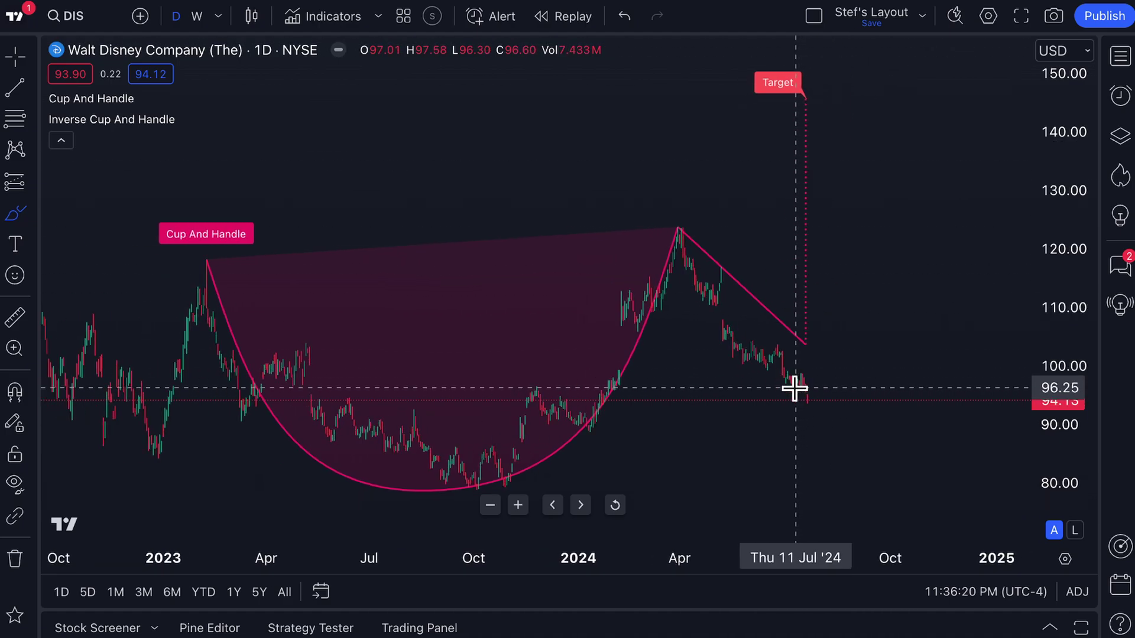
{"action": "mouse_move", "coordinate": [135, 94]}
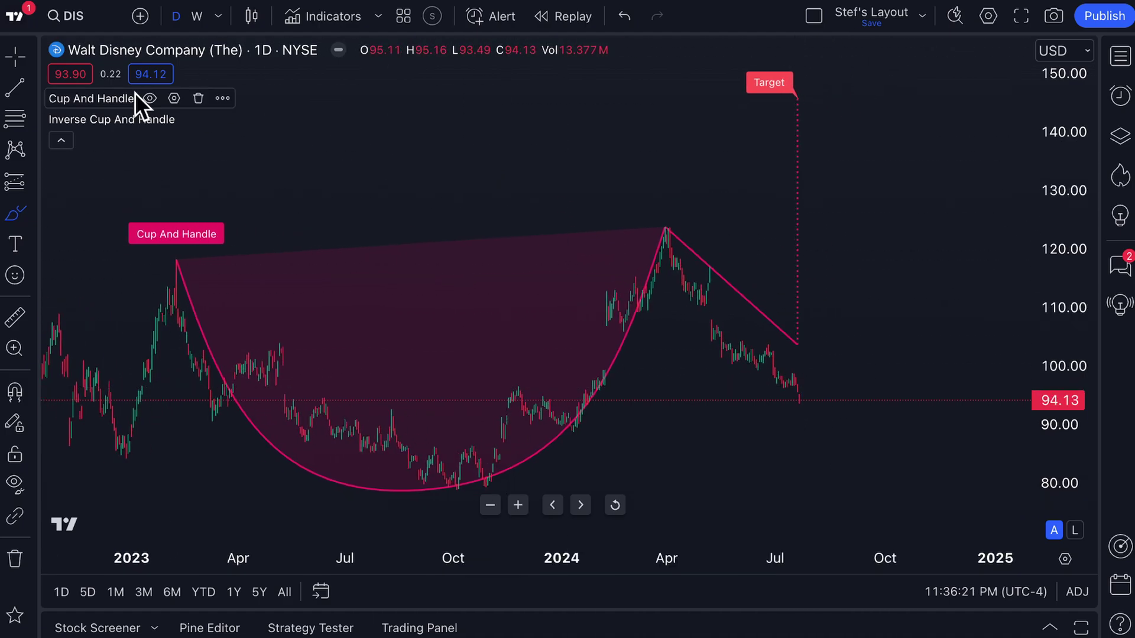
{"action": "left_click", "coordinate": [23, 57]}
{"action": "scroll", "coordinate": [274, 195], "scroll_direction": "down", "scroll_amount": 2}
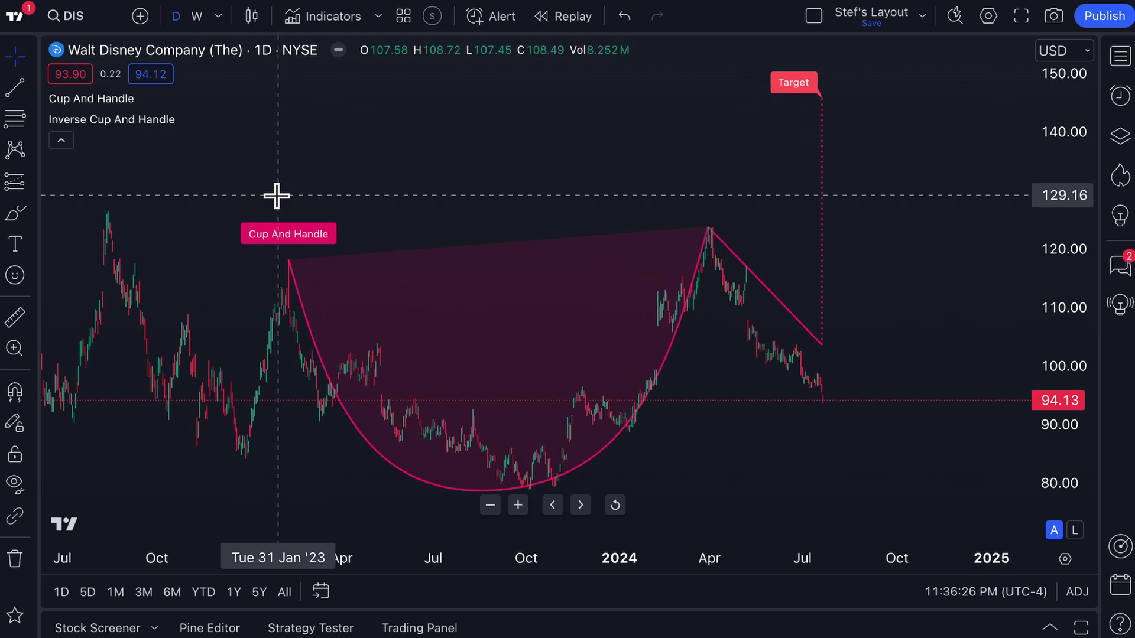
{"action": "mouse_move", "coordinate": [107, 96]}
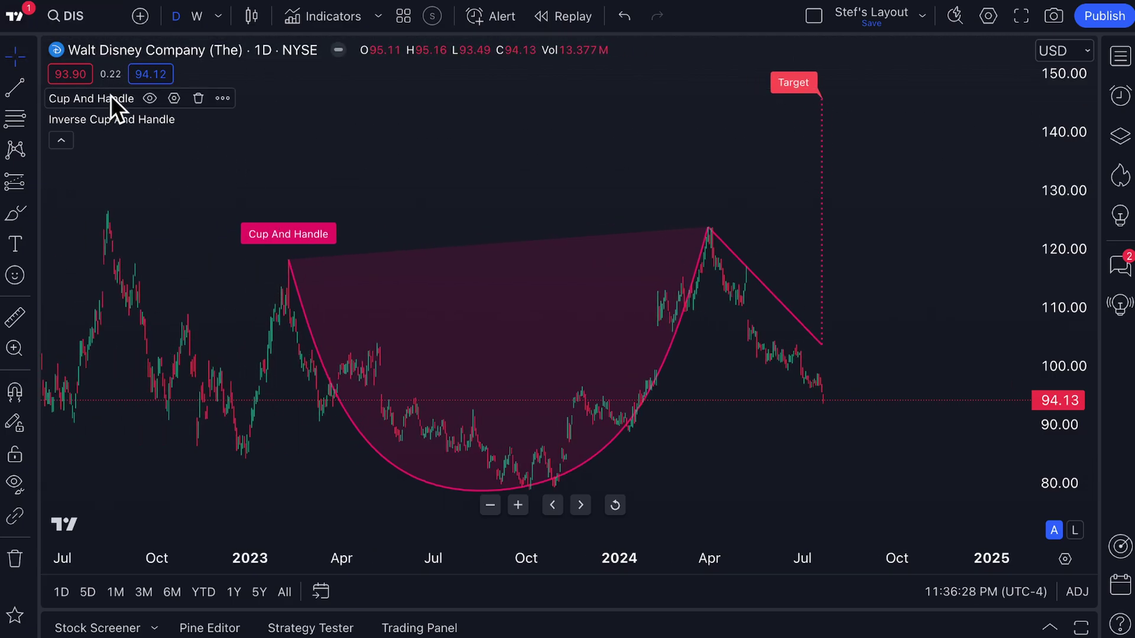
{"action": "left_click", "coordinate": [174, 98]}
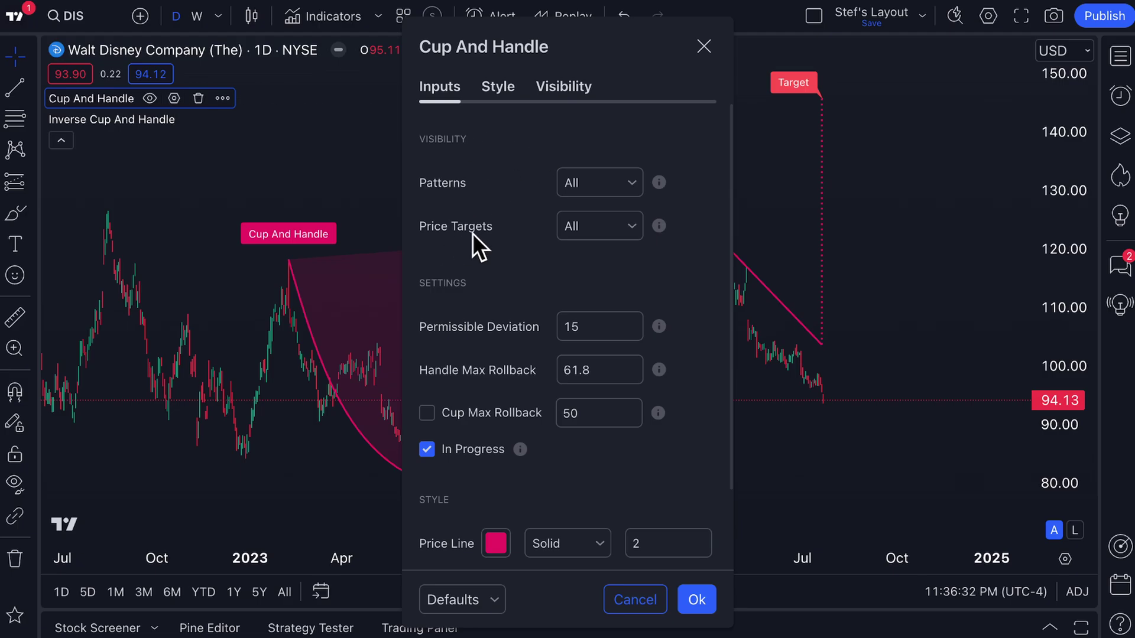
{"action": "left_click", "coordinate": [703, 46]}
Step: Change the chart symbol from Disney to Coca-Cola Europacific Partners (CCEP)
{"action": "left_click", "coordinate": [98, 19]}
{"action": "type", "text": "CCEP"}
{"action": "key", "text": "Return"}
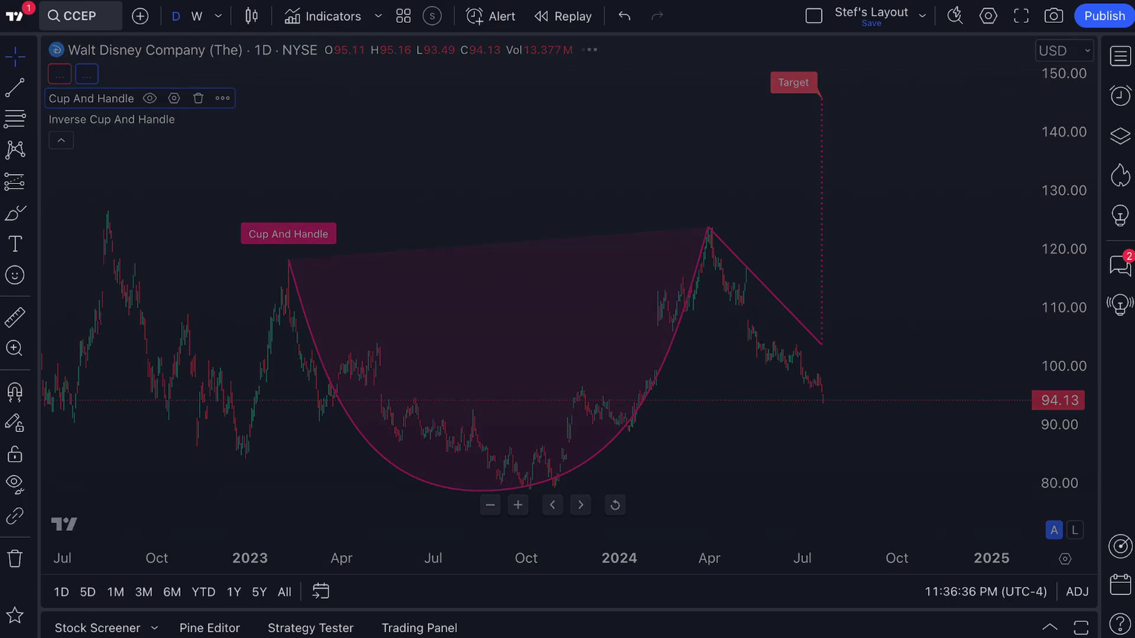
Step: Examine the 2022 inverse cup and handle pattern and its downward target on the Coca-Cola Europacific Partners chart
{"action": "scroll", "coordinate": [341, 324], "scroll_direction": "down", "scroll_amount": 3}
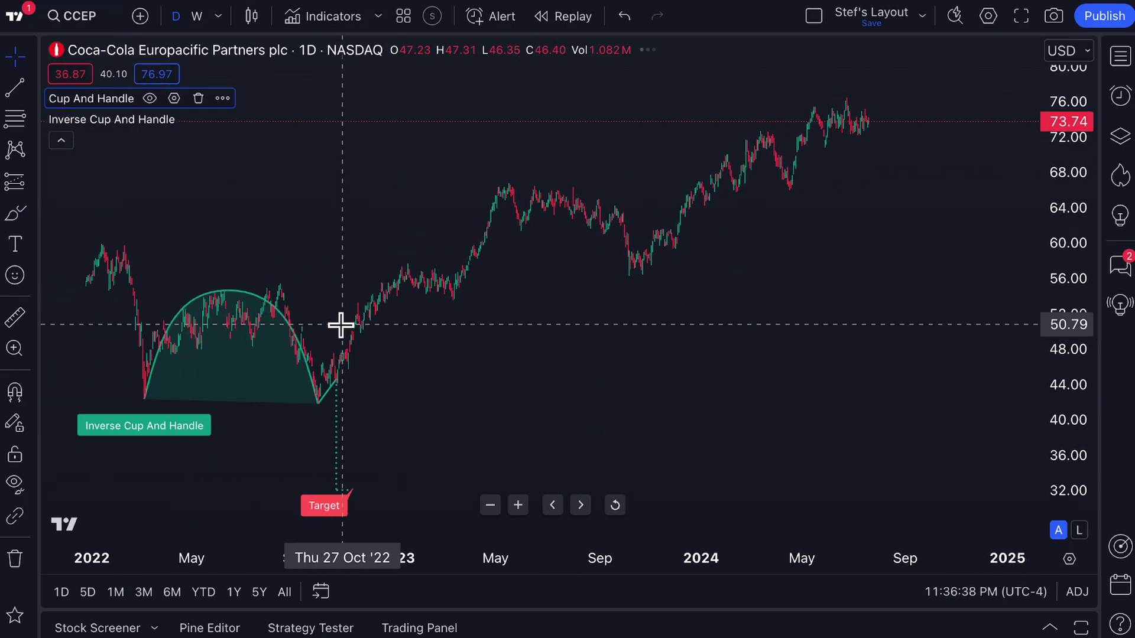
{"action": "scroll", "coordinate": [390, 210], "scroll_direction": "left", "scroll_amount": 3}
{"action": "scroll", "coordinate": [390, 211], "scroll_direction": "up", "scroll_amount": 3}
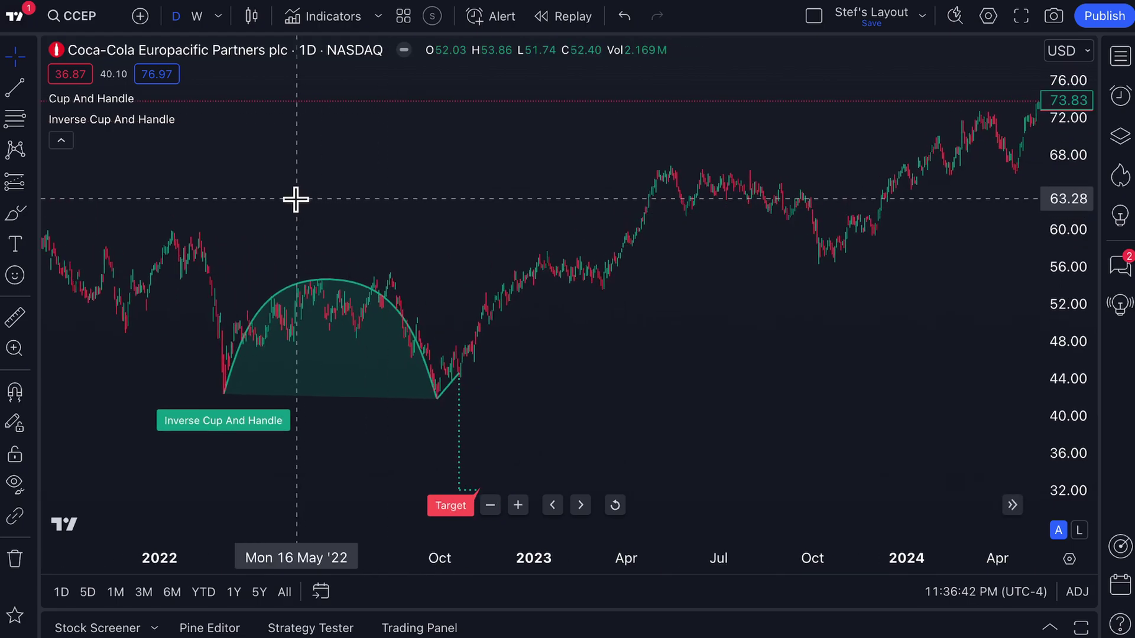
{"action": "left_click_drag", "start_coordinate": [296, 198], "coordinate": [438, 197]}
{"action": "scroll", "coordinate": [438, 197], "scroll_direction": "up", "scroll_amount": 3}
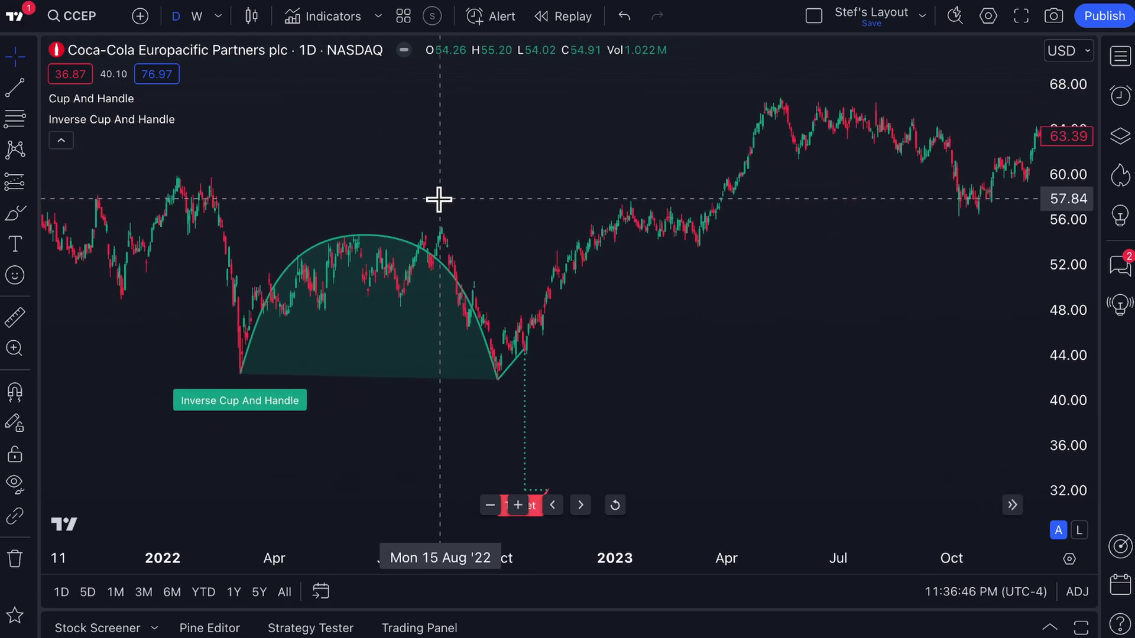
{"action": "scroll", "coordinate": [438, 198], "scroll_direction": "up", "scroll_amount": 2}
{"action": "left_click_drag", "start_coordinate": [339, 185], "coordinate": [448, 176]}
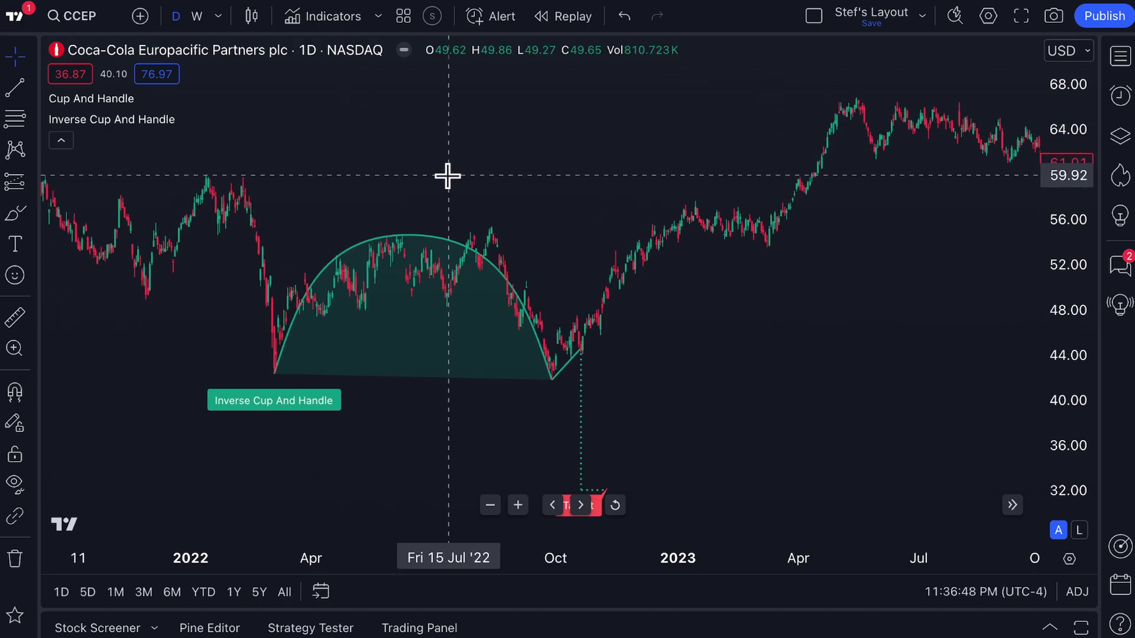
{"action": "left_click_drag", "start_coordinate": [456, 150], "coordinate": [370, 145]}
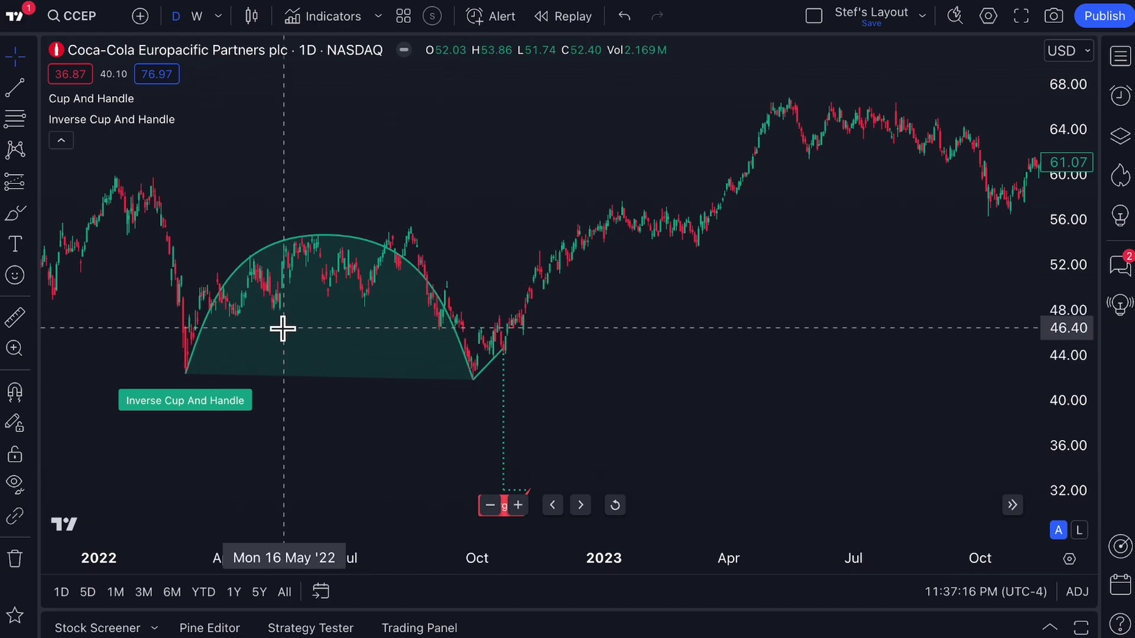
Step: Trace the inverse cup's arc and circle its rising handle with the Brush, undoing each stroke
{"action": "left_click", "coordinate": [16, 210]}
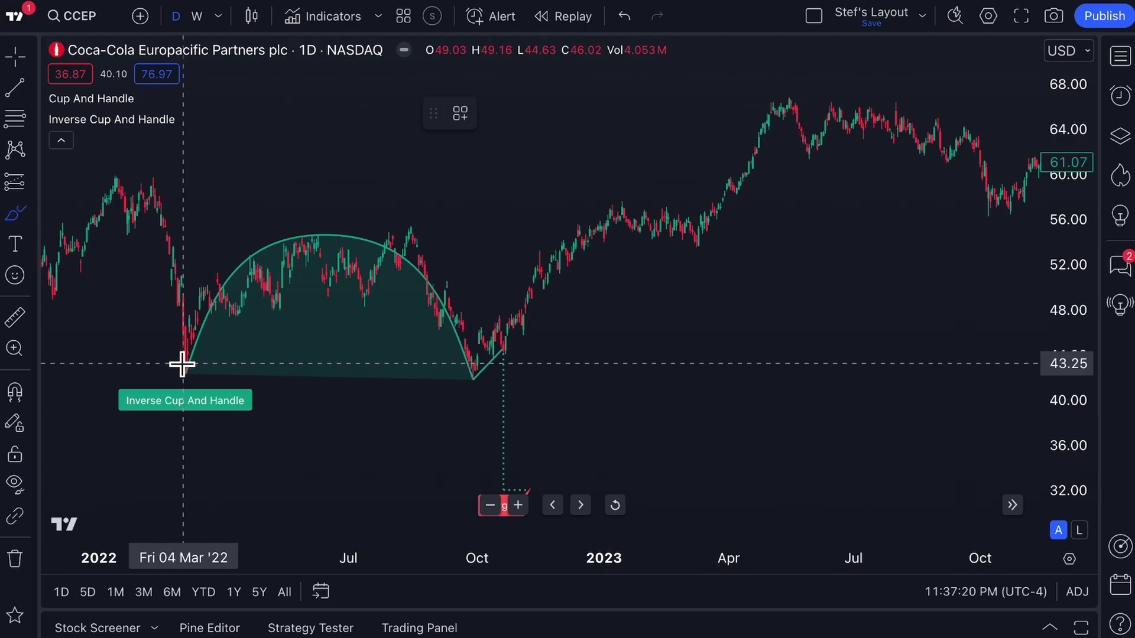
{"action": "mouse_move", "coordinate": [188, 371]}
{"action": "left_mouse_down"}
{"action": "mouse_move", "coordinate": [223, 294]}
{"action": "mouse_move", "coordinate": [249, 281]}
{"action": "mouse_move", "coordinate": [268, 236]}
{"action": "mouse_move", "coordinate": [304, 230]}
{"action": "mouse_move", "coordinate": [310, 240]}
{"action": "mouse_move", "coordinate": [329, 231]}
{"action": "mouse_move", "coordinate": [380, 271]}
{"action": "mouse_move", "coordinate": [413, 256]}
{"action": "mouse_move", "coordinate": [476, 370]}
{"action": "left_mouse_up"}
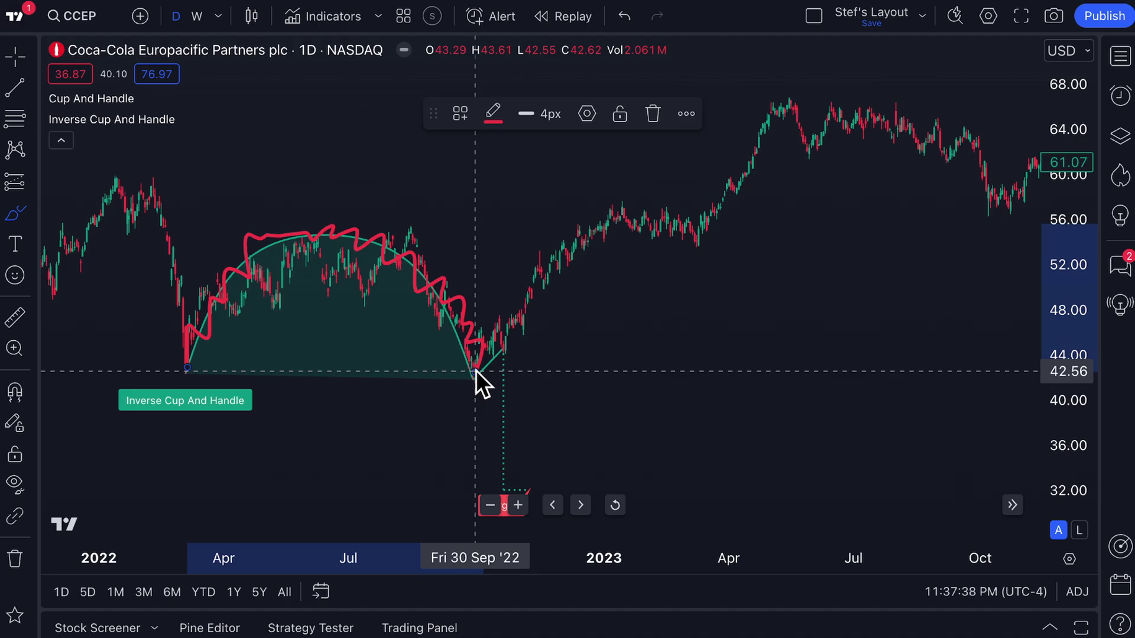
{"action": "key", "text": "ctrl+z"}
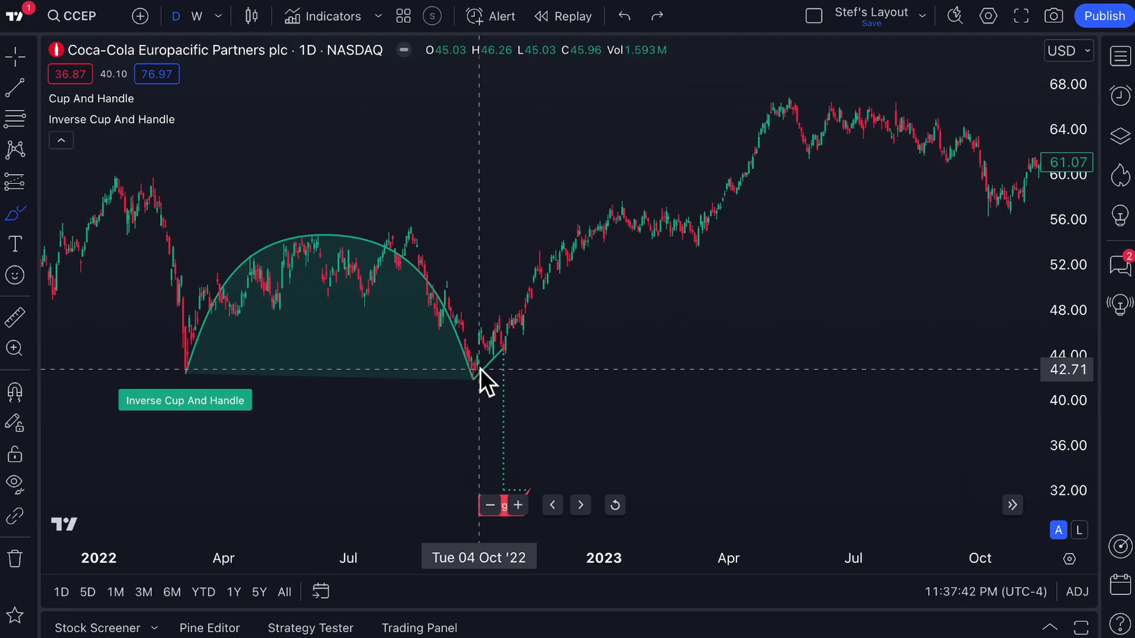
{"action": "mouse_move", "coordinate": [458, 365]}
{"action": "left_mouse_down"}
{"action": "mouse_move", "coordinate": [473, 390]}
{"action": "mouse_move", "coordinate": [512, 361]}
{"action": "mouse_move", "coordinate": [499, 330]}
{"action": "mouse_move", "coordinate": [462, 368]}
{"action": "mouse_move", "coordinate": [470, 388]}
{"action": "mouse_move", "coordinate": [459, 366]}
{"action": "left_mouse_up"}
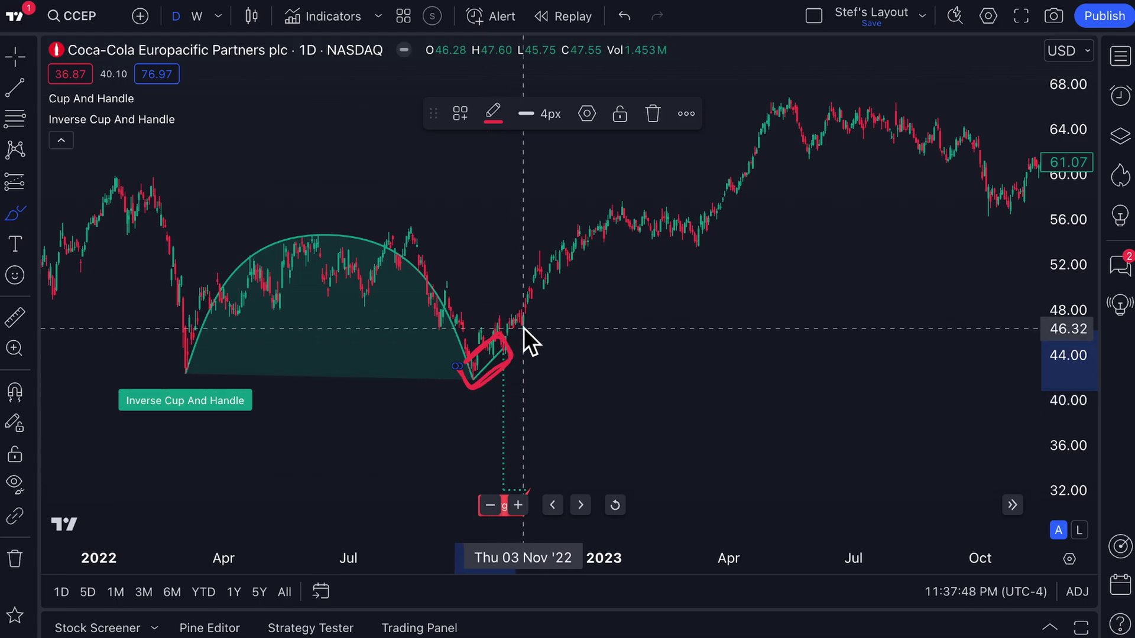
{"action": "key", "text": "ctrl+z"}
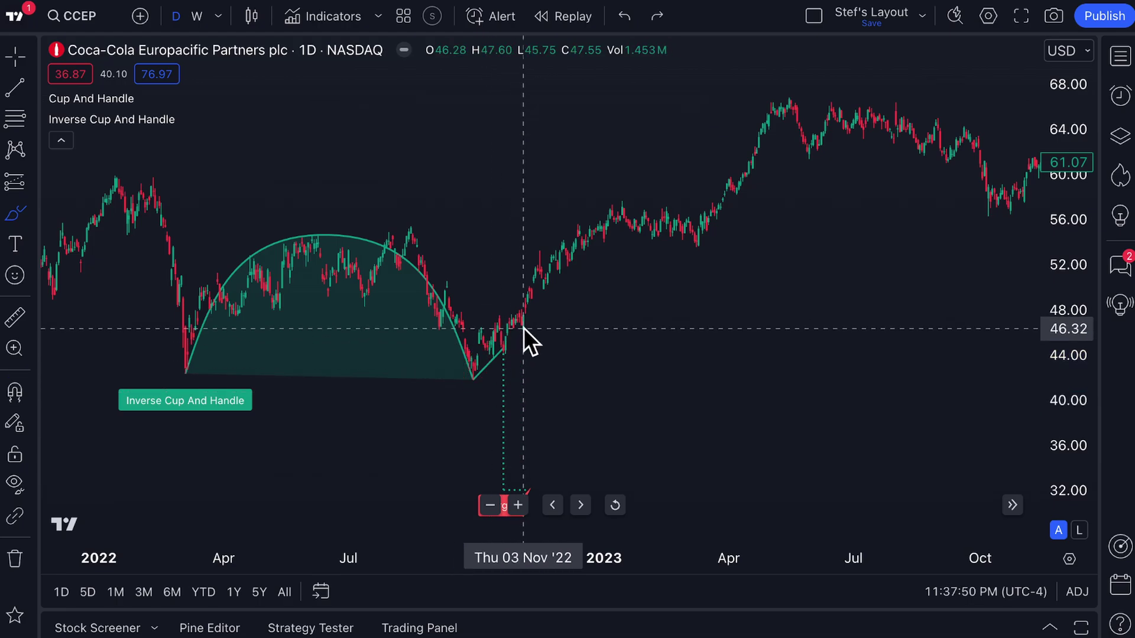
Step: Return to the cross cursor and examine the price action before and after the inverse cup and handle against its target
{"action": "scroll", "coordinate": [523, 354], "scroll_direction": "right", "scroll_amount": 3}
{"action": "left_click", "coordinate": [16, 55]}
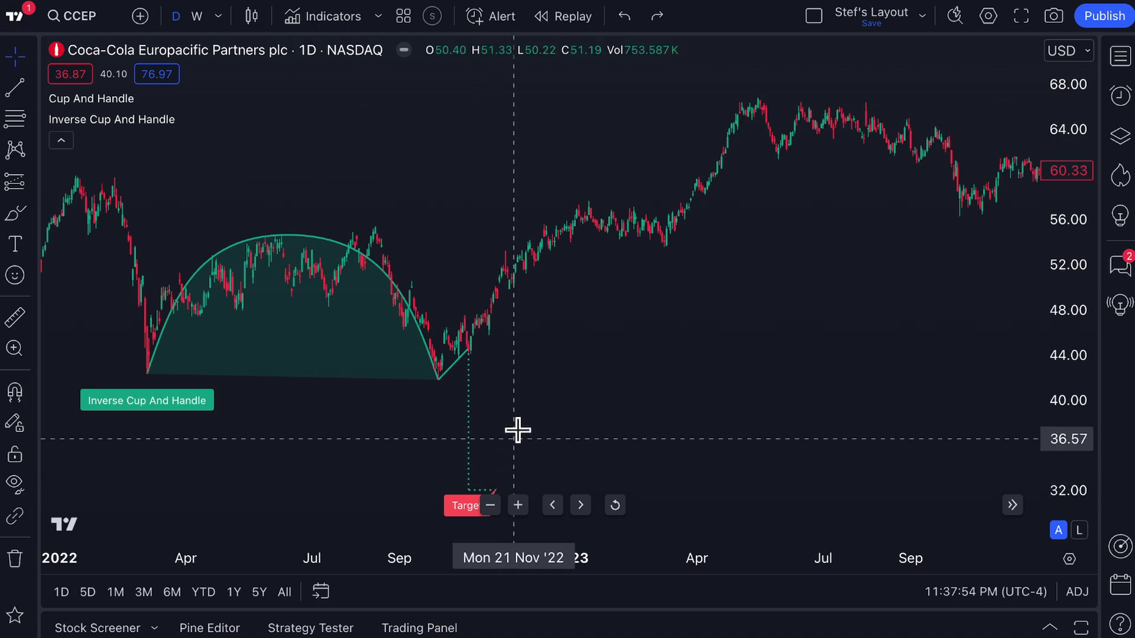
{"action": "left_click_drag", "start_coordinate": [792, 362], "coordinate": [570, 365]}
{"action": "scroll", "coordinate": [570, 364], "scroll_direction": "down", "scroll_amount": 6}
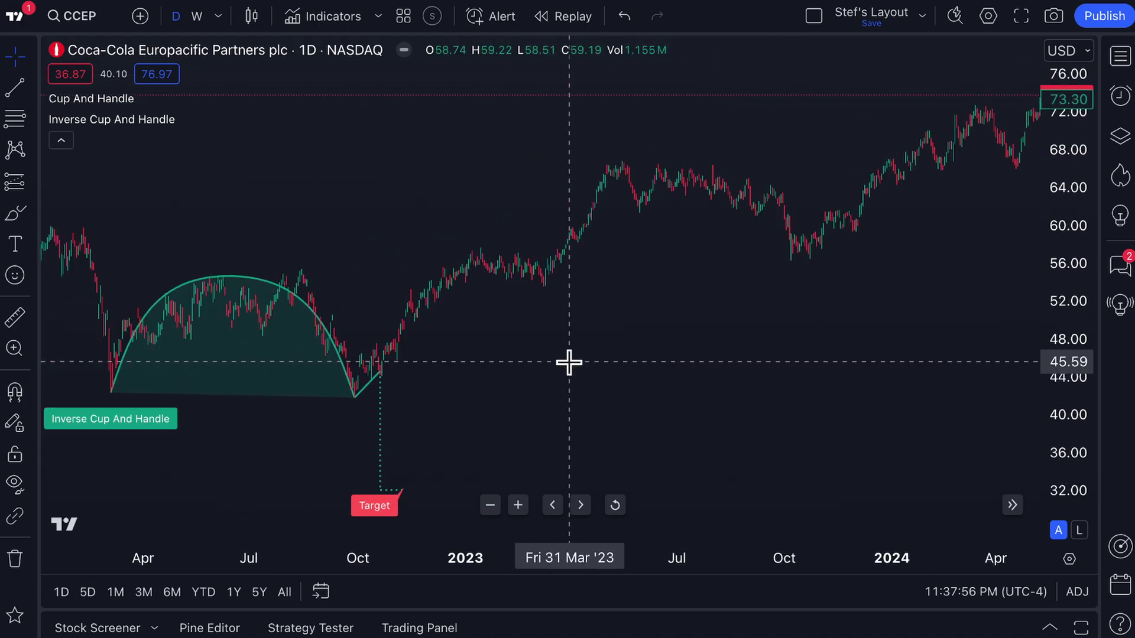
{"action": "left_click_drag", "start_coordinate": [848, 354], "coordinate": [646, 354]}
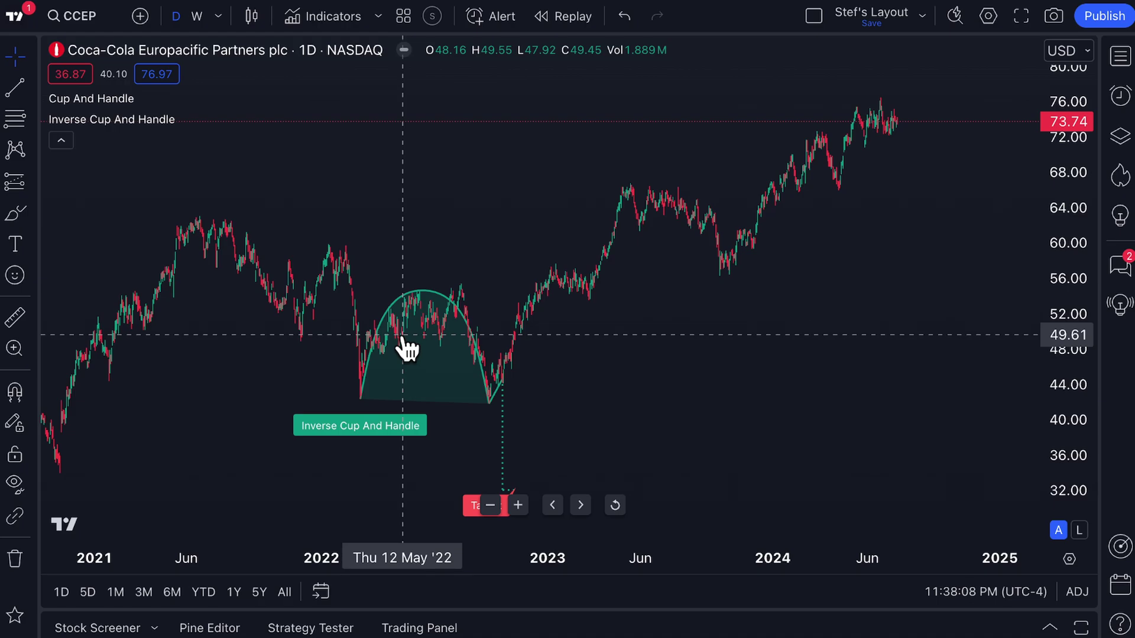
{"action": "scroll", "coordinate": [337, 203], "scroll_direction": "right", "scroll_amount": 5}
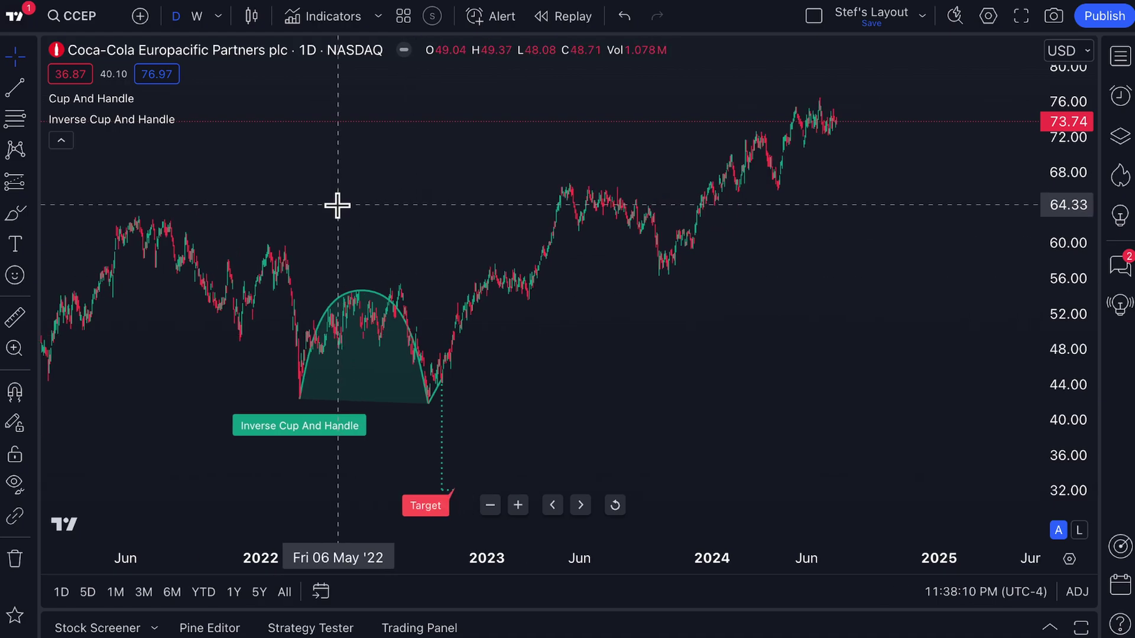
{"action": "scroll", "coordinate": [354, 215], "scroll_direction": "left", "scroll_amount": 3}
{"action": "scroll", "coordinate": [398, 216], "scroll_direction": "up", "scroll_amount": 2}
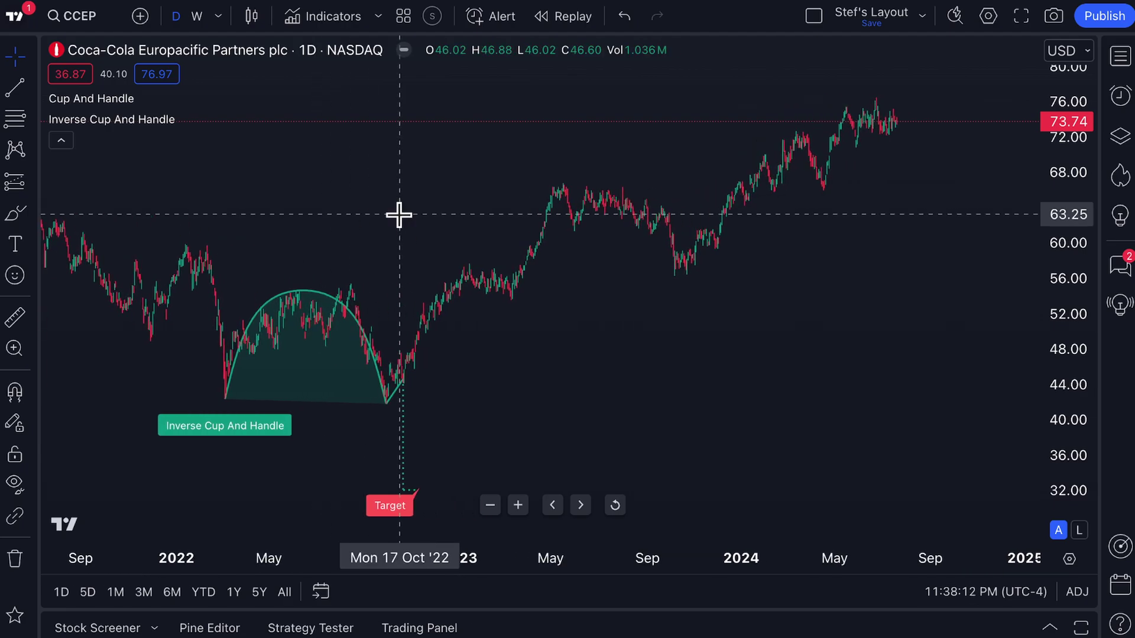
{"action": "scroll", "coordinate": [355, 207], "scroll_direction": "left", "scroll_amount": 2}
{"action": "scroll", "coordinate": [382, 208], "scroll_direction": "right", "scroll_amount": 3}
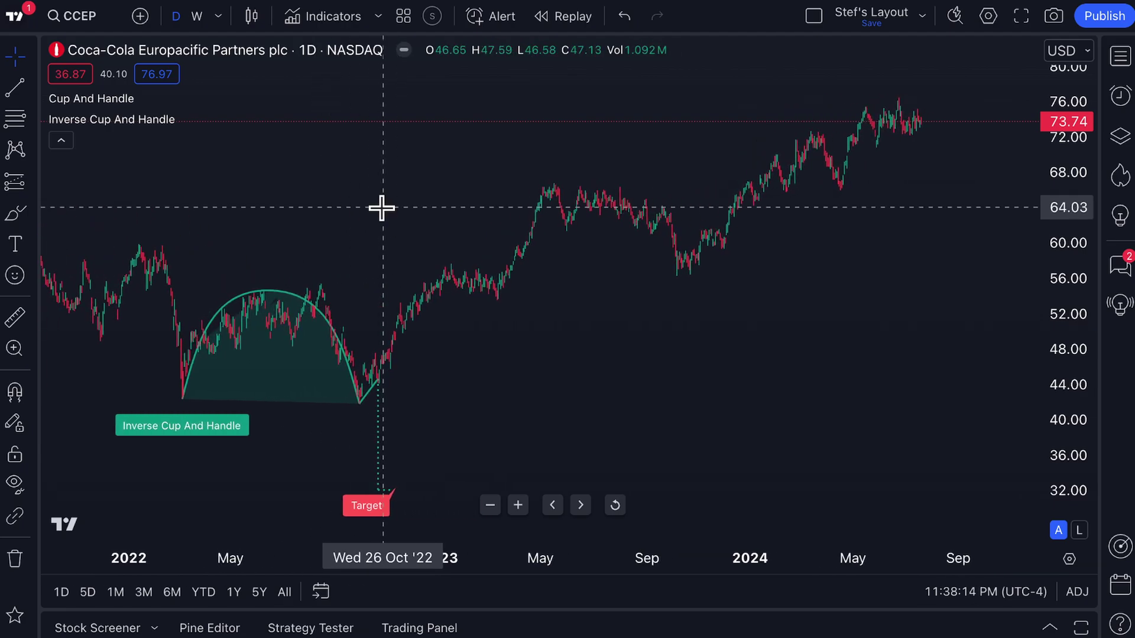
Step: Change the chart symbol to Carvana Co. (CVNA) on NYSE and view its cup and handle pattern with the target
{"action": "left_click", "coordinate": [87, 19]}
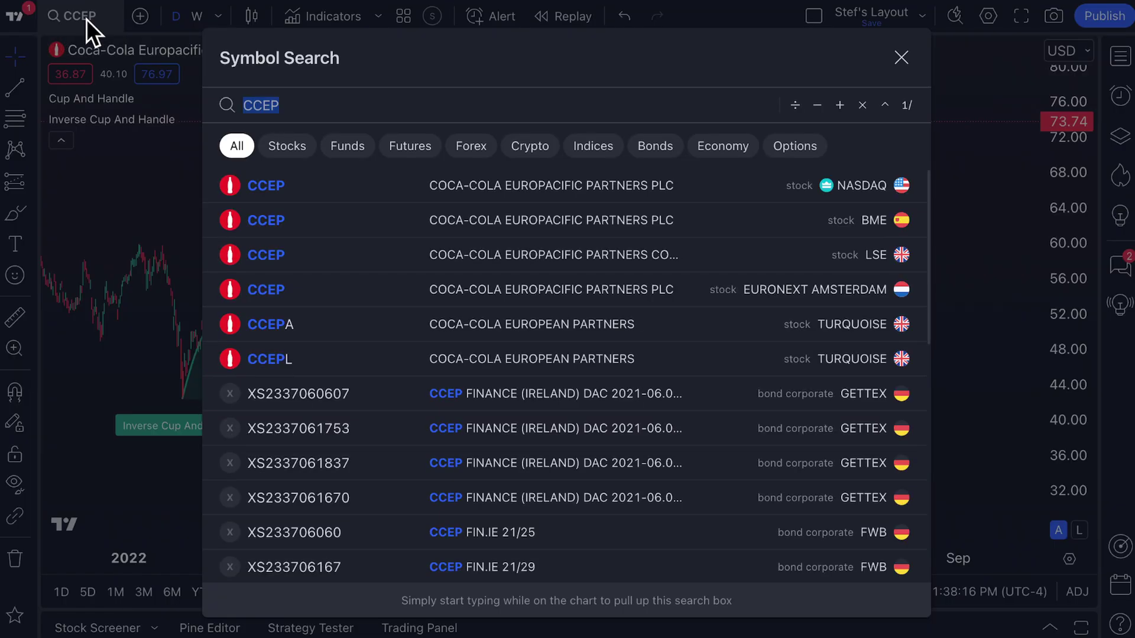
{"action": "type", "text": "CVNA"}
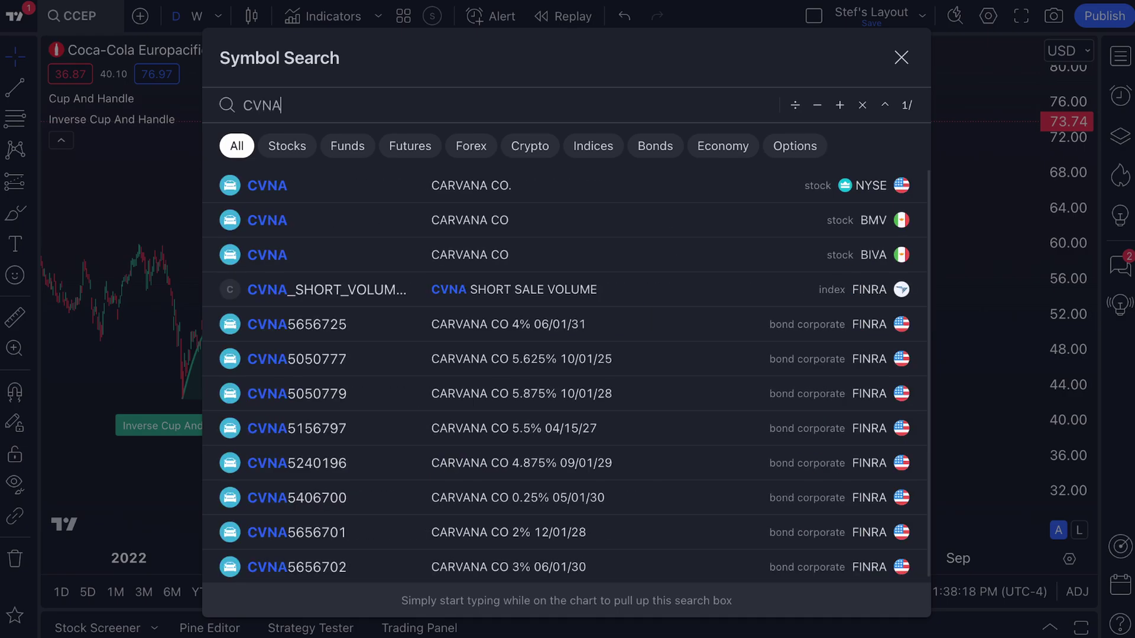
{"action": "left_click", "coordinate": [361, 179]}
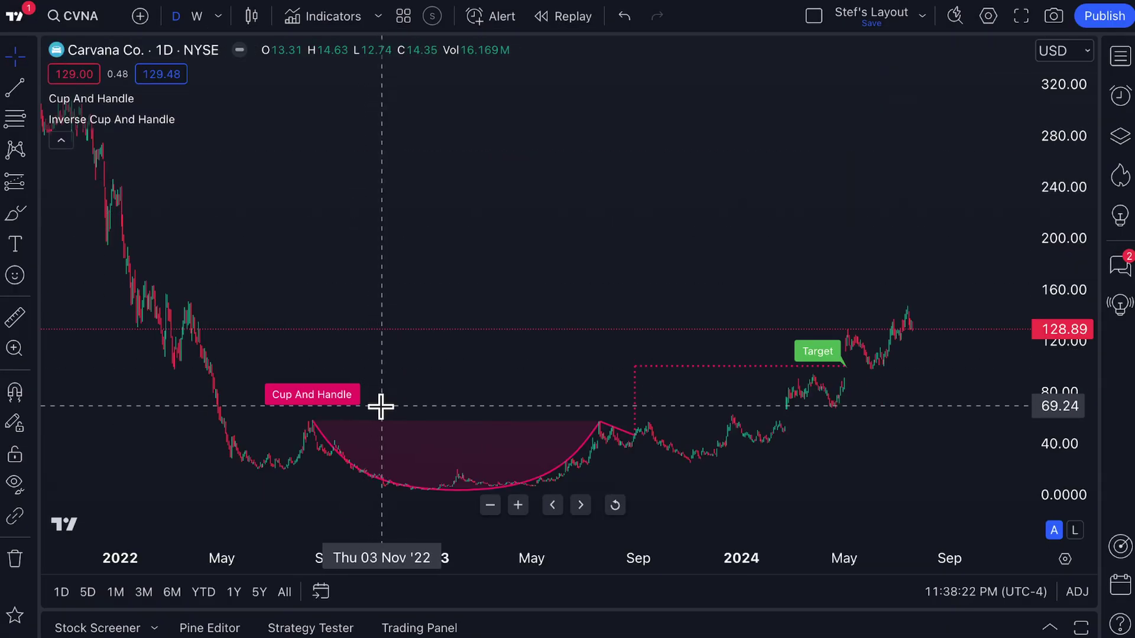
{"action": "scroll", "coordinate": [352, 274], "scroll_direction": "down", "scroll_amount": 1}
{"action": "scroll", "coordinate": [352, 274], "scroll_direction": "up", "scroll_amount": 3}
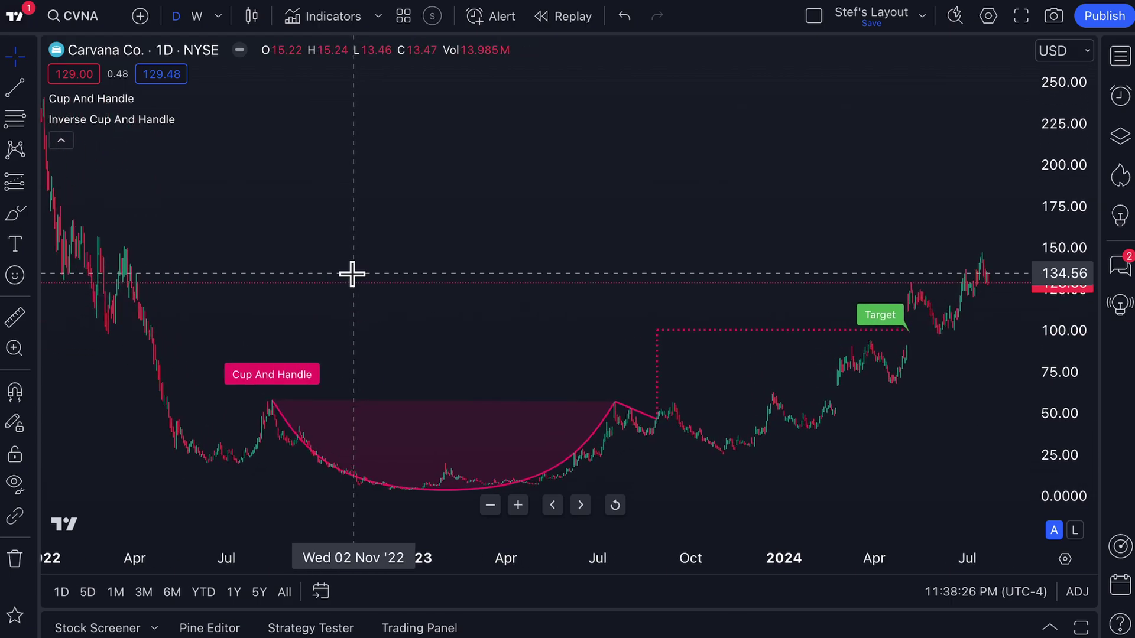
{"action": "scroll", "coordinate": [352, 273], "scroll_direction": "up", "scroll_amount": 1}
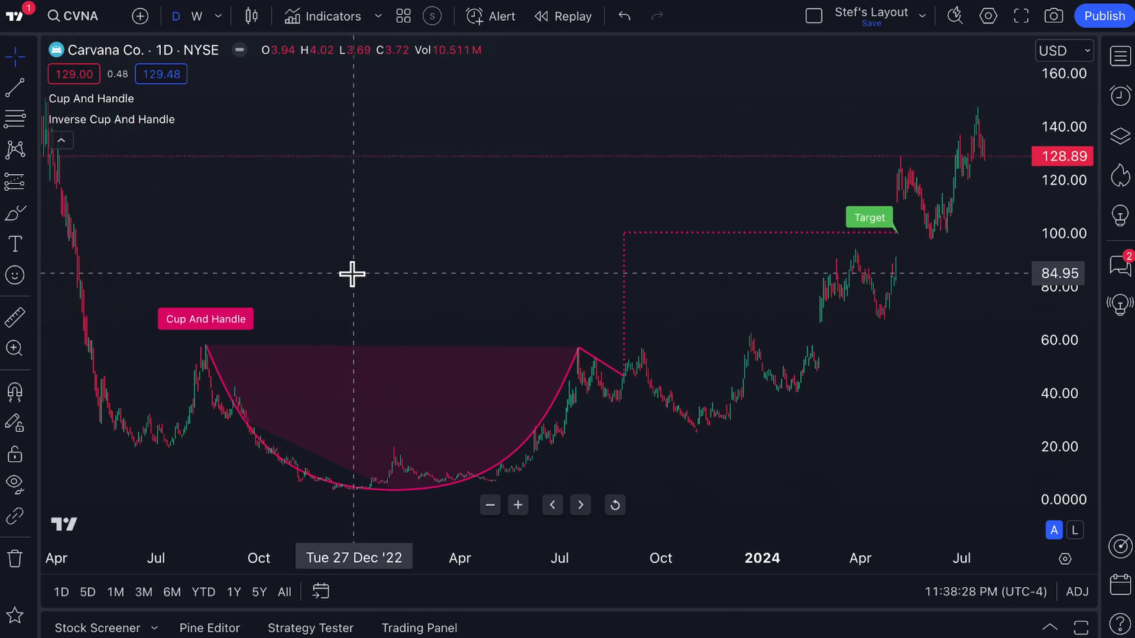
Step: Open the Stock Screener and load Nasdaq, Inc. (NDAQ) from its results into the chart
{"action": "left_click", "coordinate": [102, 630]}
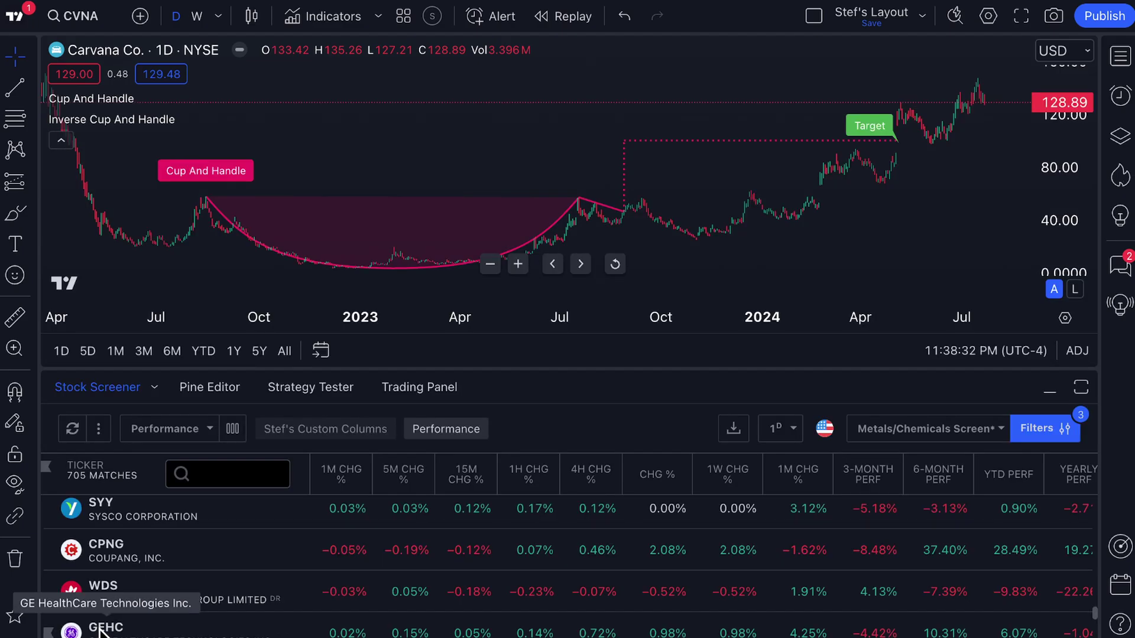
{"action": "scroll", "coordinate": [147, 561], "scroll_direction": "up", "scroll_amount": 2}
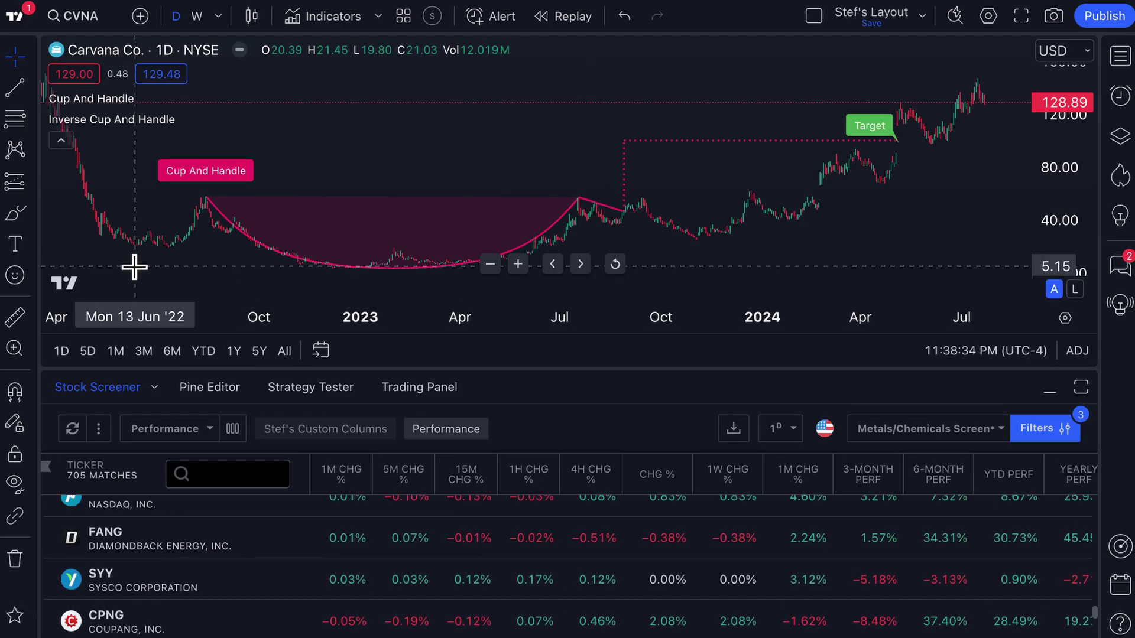
{"action": "mouse_move", "coordinate": [109, 120]}
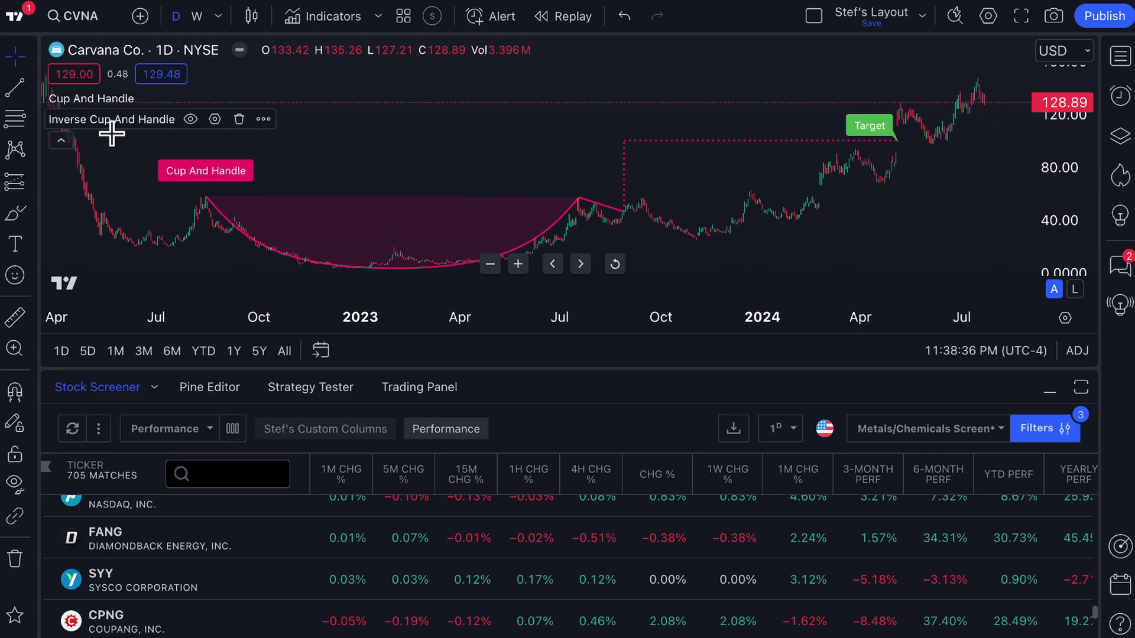
{"action": "scroll", "coordinate": [139, 555], "scroll_direction": "up", "scroll_amount": 1}
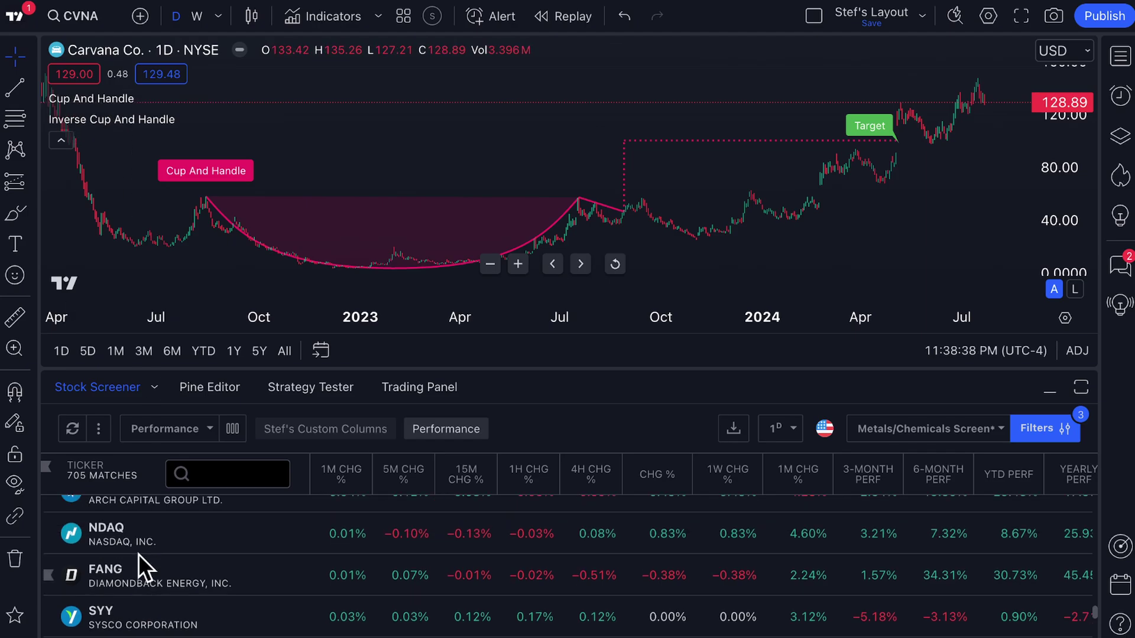
{"action": "left_click", "coordinate": [138, 539]}
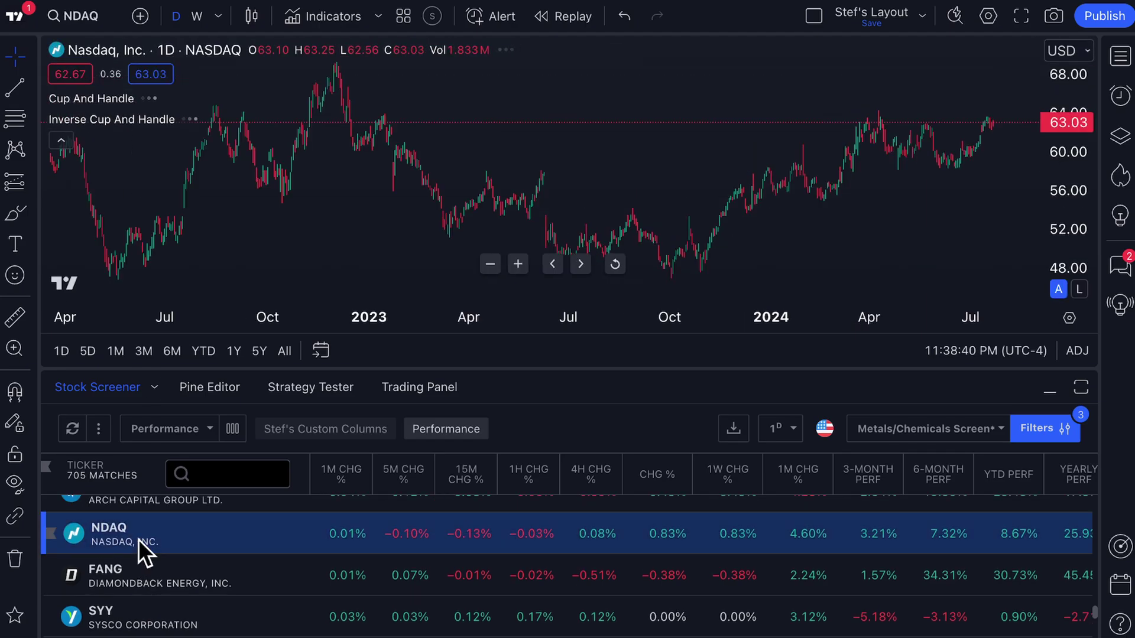
{"action": "scroll", "coordinate": [306, 157], "scroll_direction": "down", "scroll_amount": 2}
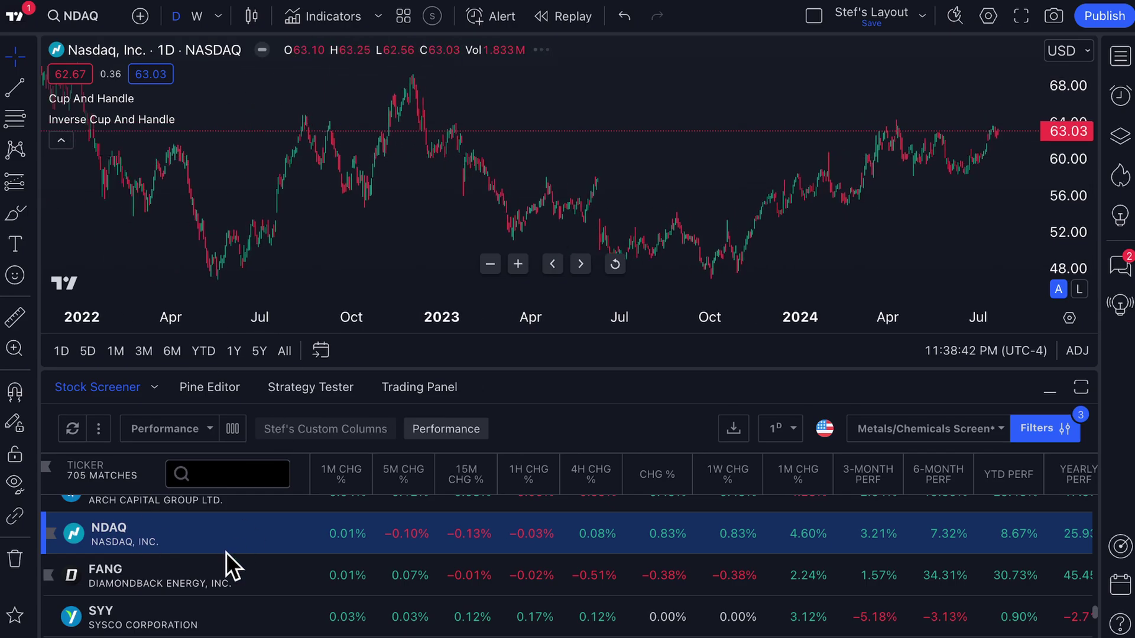
Step: Load Estee Lauder Companies (EL) from the screener results into the chart
{"action": "scroll", "coordinate": [226, 552], "scroll_direction": "up", "scroll_amount": 3}
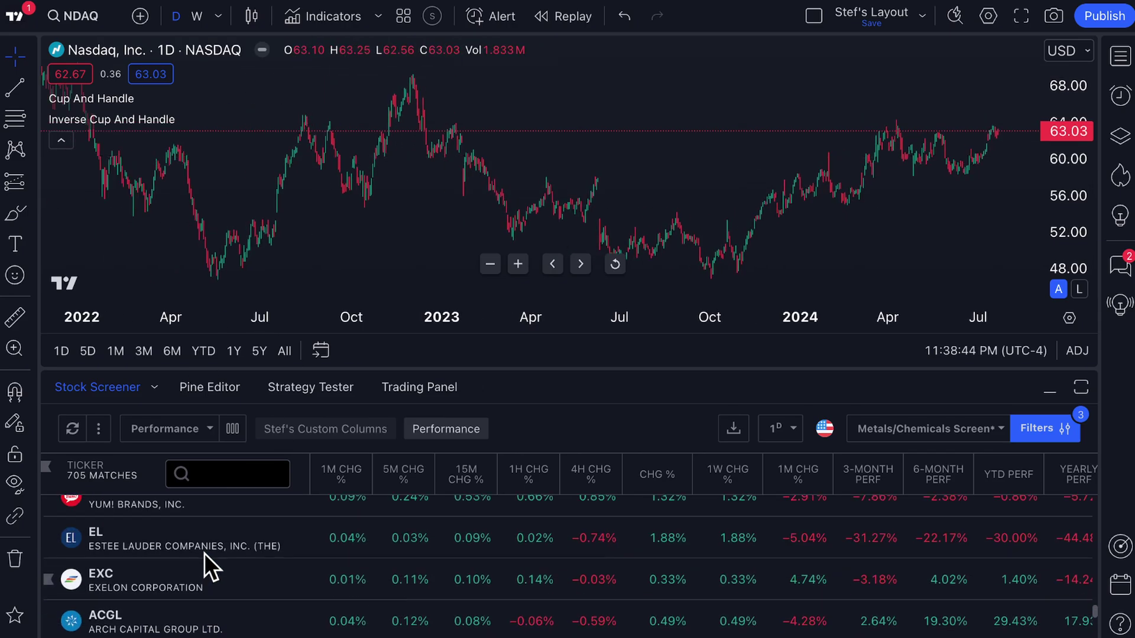
{"action": "left_click", "coordinate": [194, 556]}
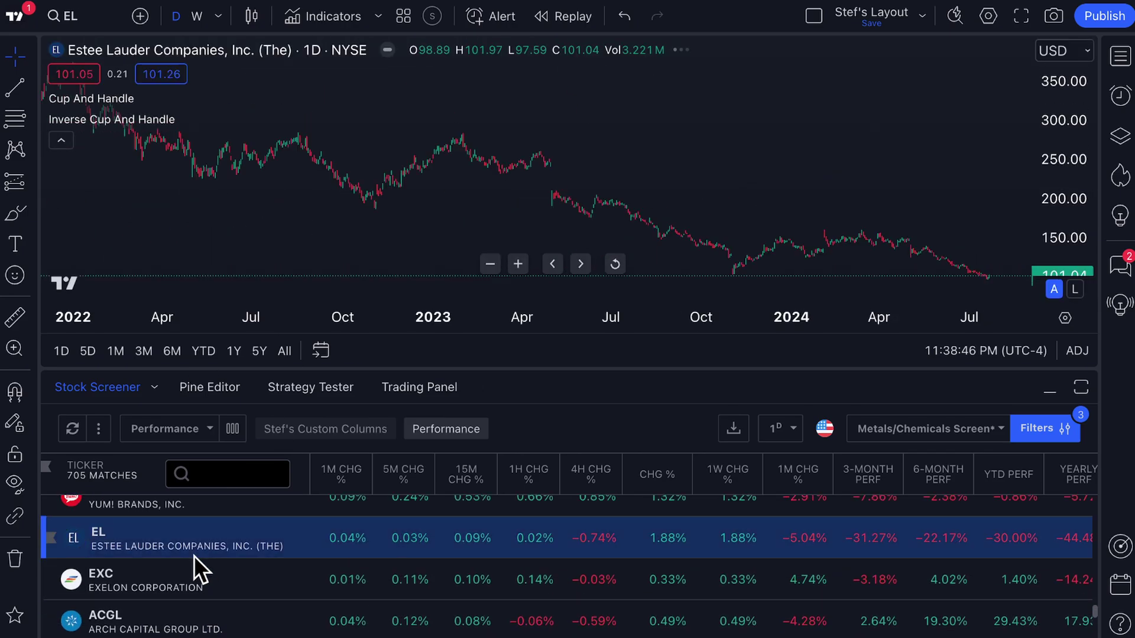
Step: Load General Mills (GIS) and Discover Financial Services (DFS) one after the other from the screener results into the chart
{"action": "scroll", "coordinate": [194, 555], "scroll_direction": "up", "scroll_amount": 2}
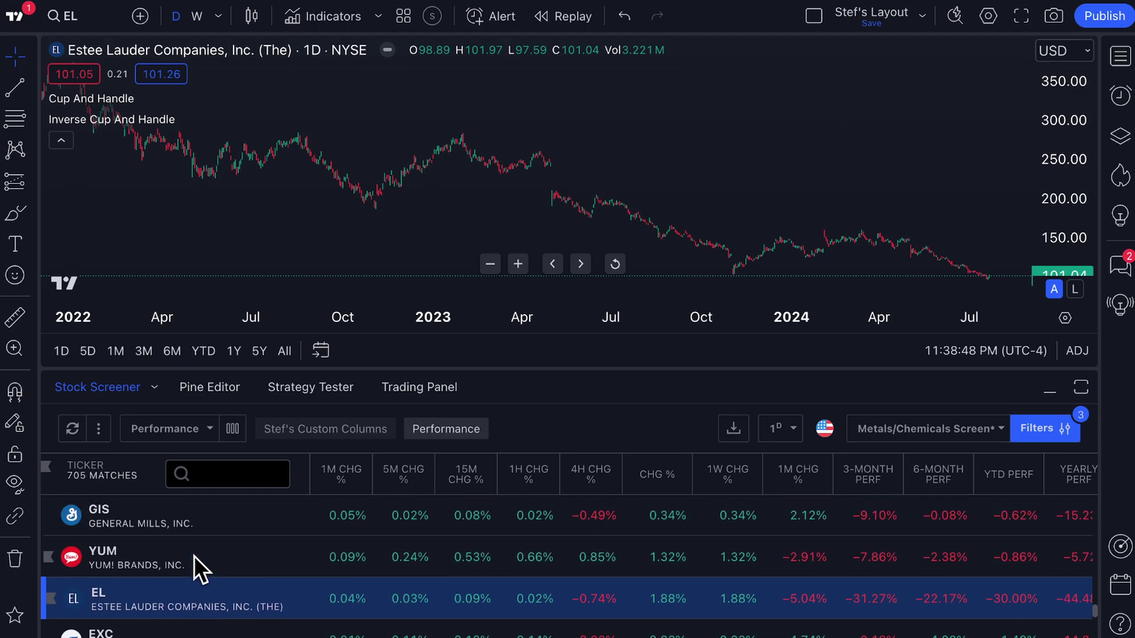
{"action": "left_click", "coordinate": [194, 526]}
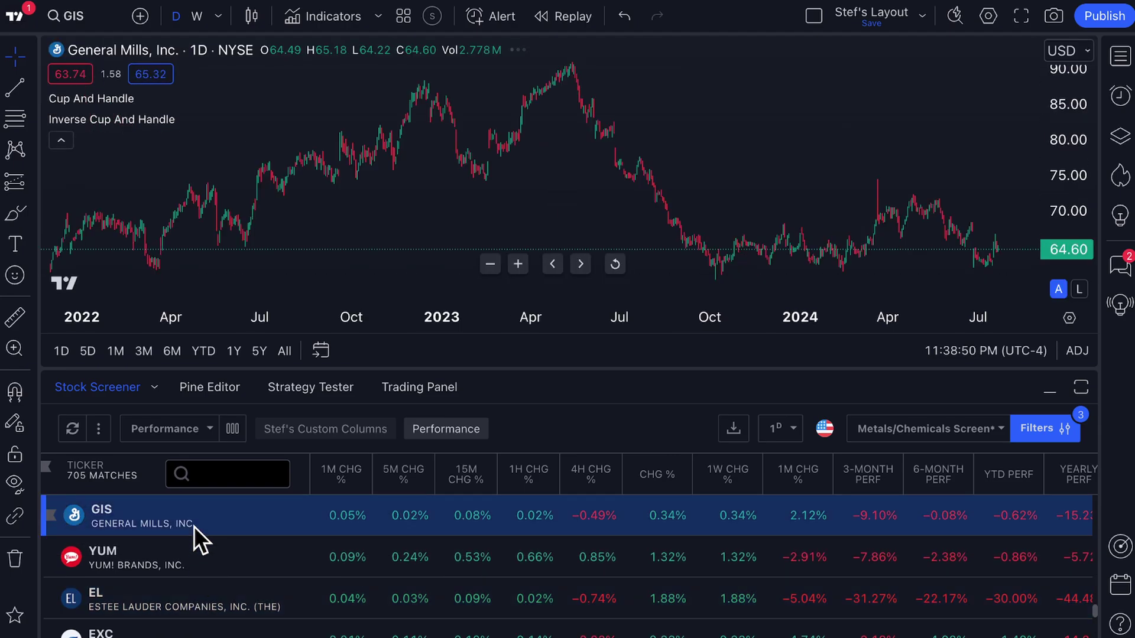
{"action": "scroll", "coordinate": [194, 526], "scroll_direction": "up", "scroll_amount": 4}
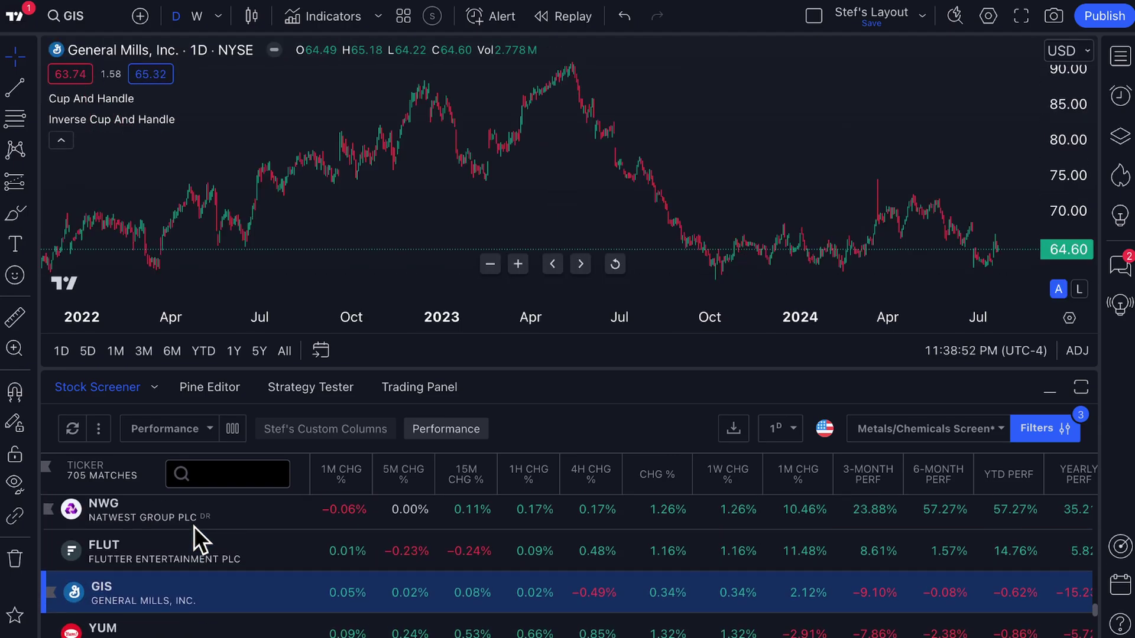
{"action": "scroll", "coordinate": [194, 526], "scroll_direction": "up", "scroll_amount": 4}
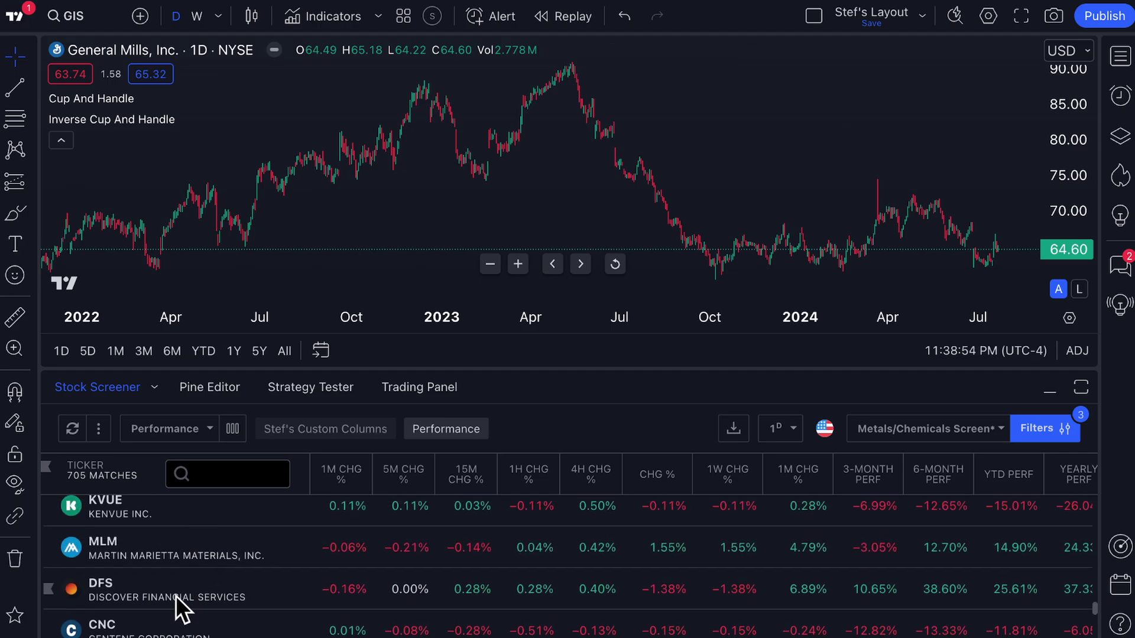
{"action": "left_click", "coordinate": [176, 594]}
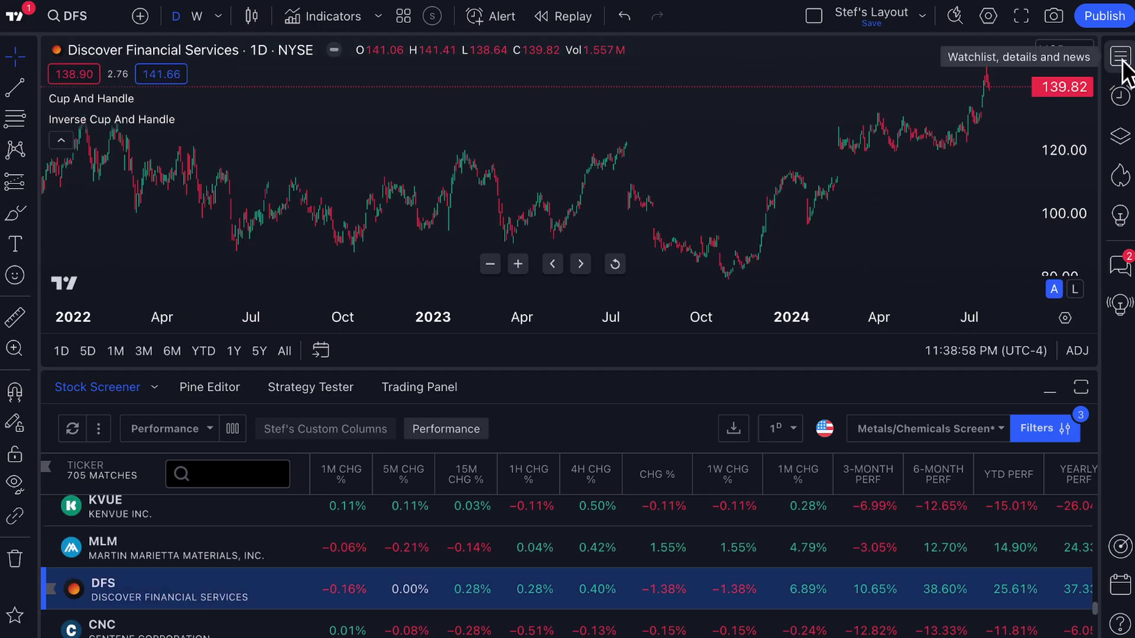
Step: Load Deutsche Bank AG (DB) from the screener results into the chart and check it for cup and handle patterns
{"action": "mouse_move", "coordinate": [105, 124]}
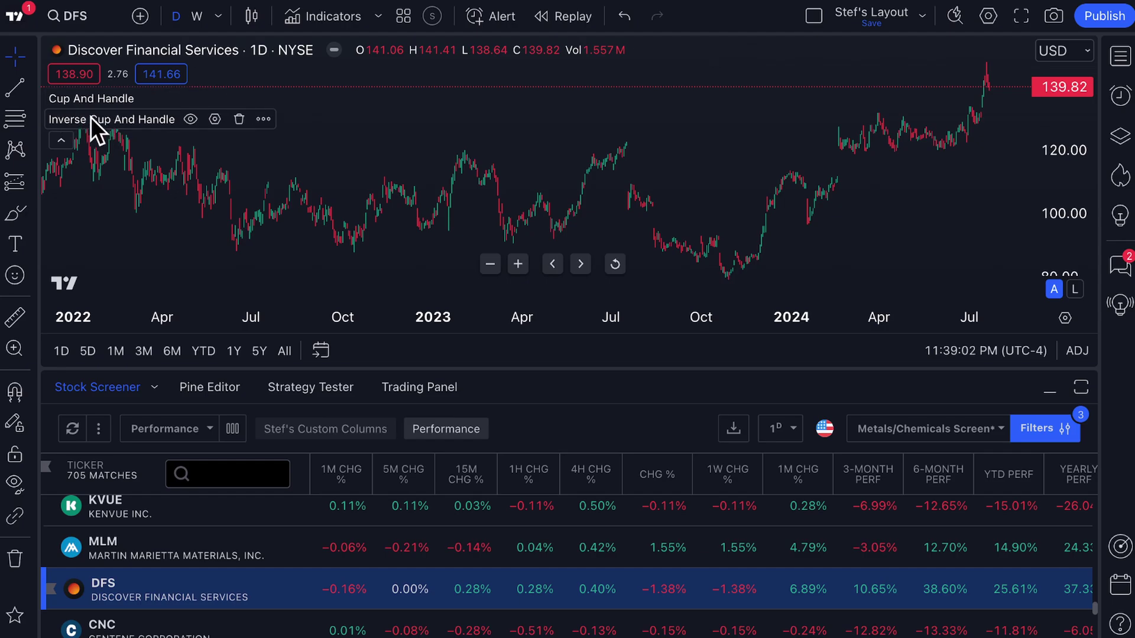
{"action": "scroll", "coordinate": [134, 541], "scroll_direction": "up", "scroll_amount": 5}
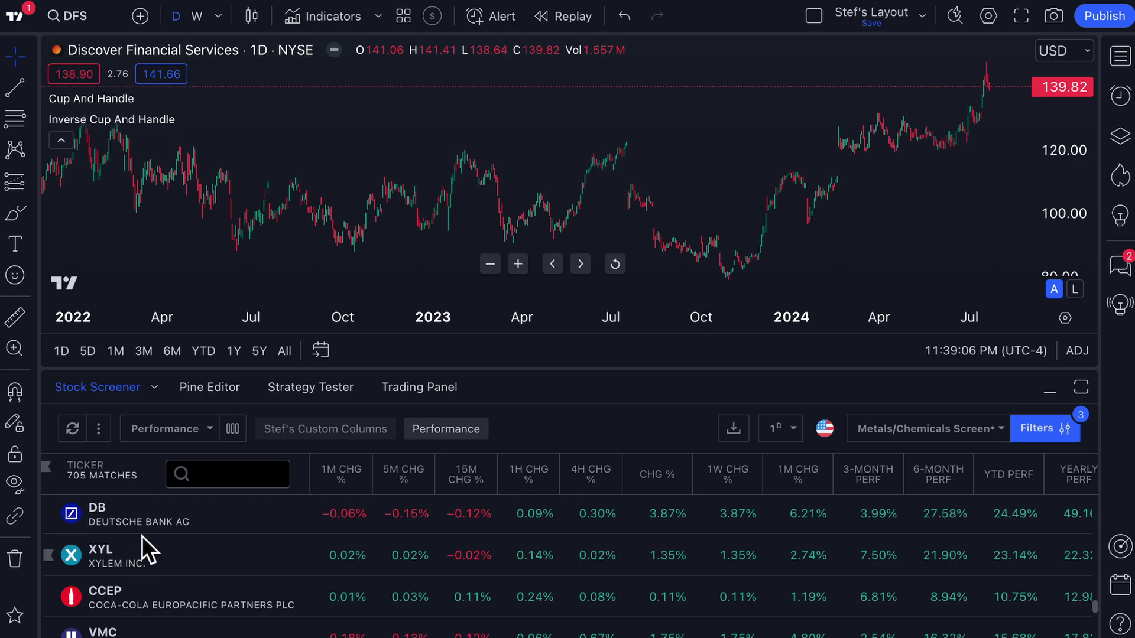
{"action": "left_click", "coordinate": [144, 516]}
{"action": "scroll", "coordinate": [478, 157], "scroll_direction": "down", "scroll_amount": 3}
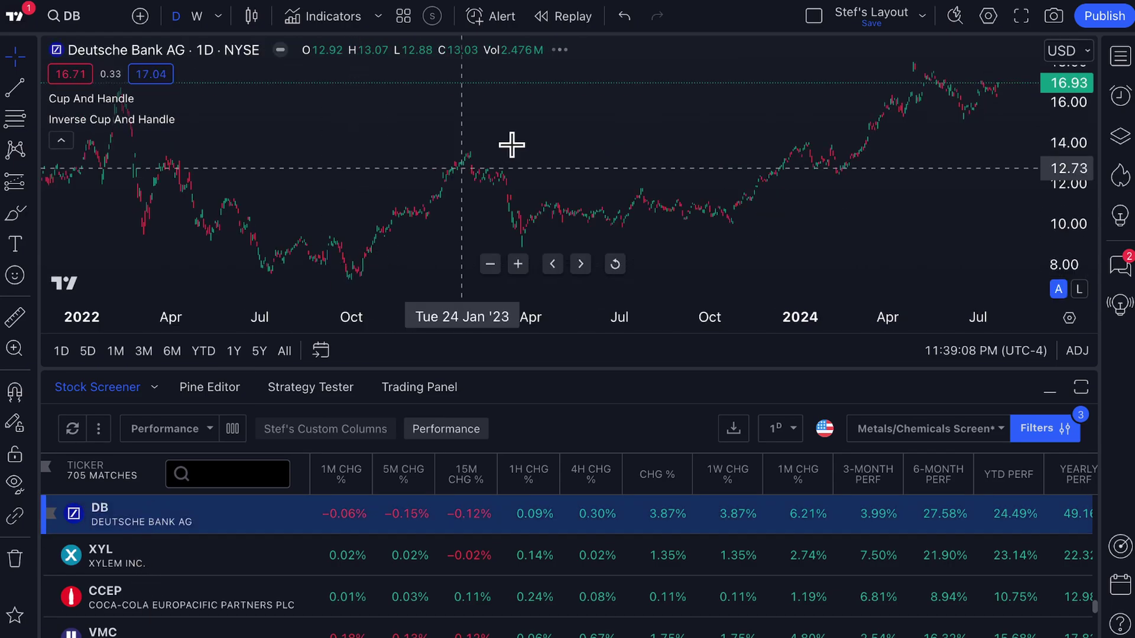
Step: Collapse the Stock Screener and change the chart symbol to CVNA
{"action": "left_click", "coordinate": [126, 386]}
{"action": "left_click", "coordinate": [80, 25]}
{"action": "type", "text": "CVNA"}
{"action": "key", "text": "Return"}
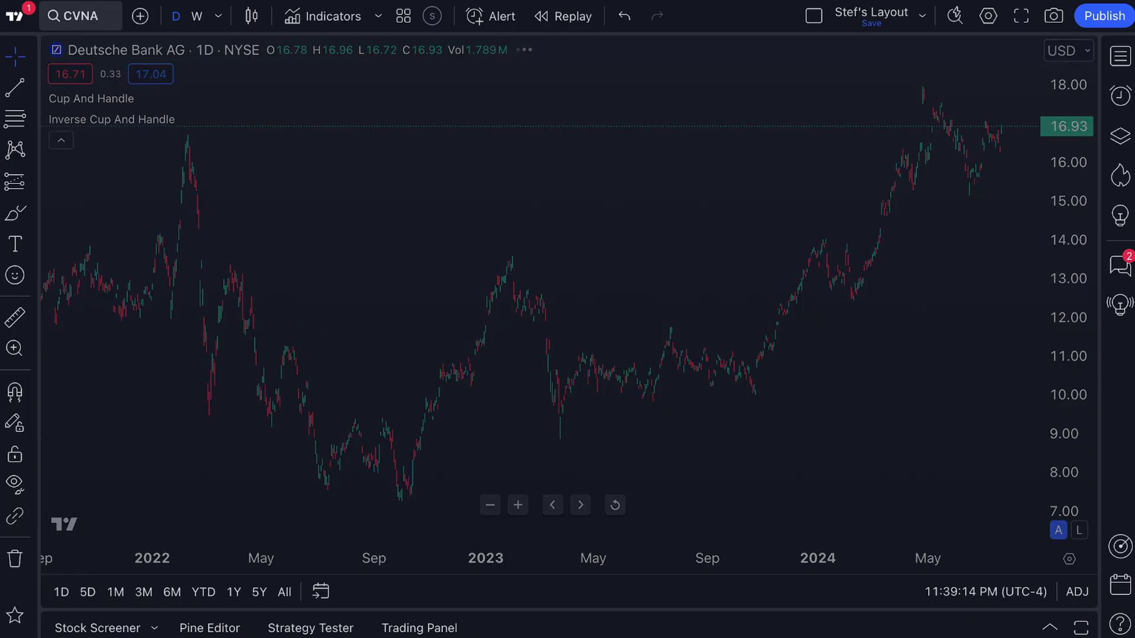
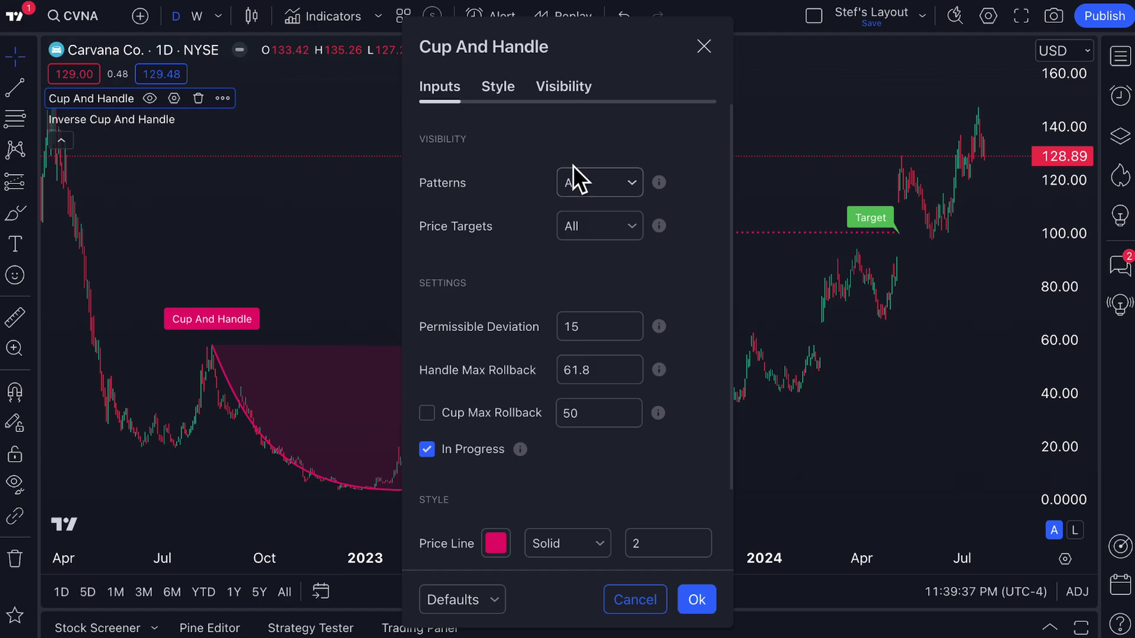
Step: Move the Cup And Handle settings dialog off the pattern and review the choices for which Patterns are shown
{"action": "left_click", "coordinate": [576, 182]}
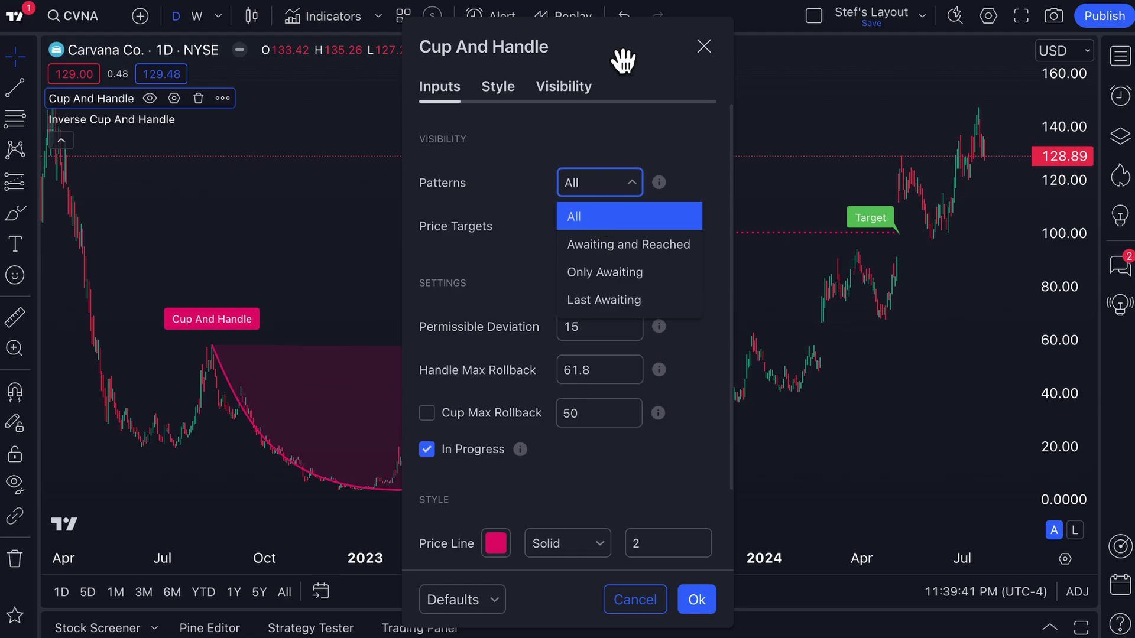
{"action": "left_click_drag", "start_coordinate": [616, 55], "coordinate": [335, 54]}
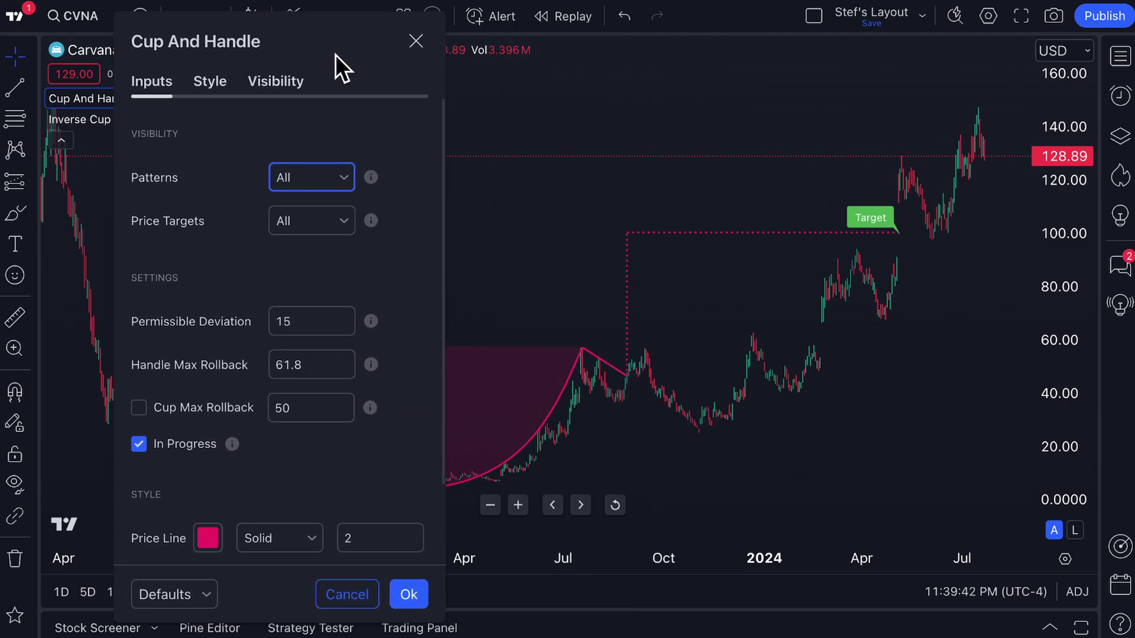
{"action": "left_click", "coordinate": [318, 177]}
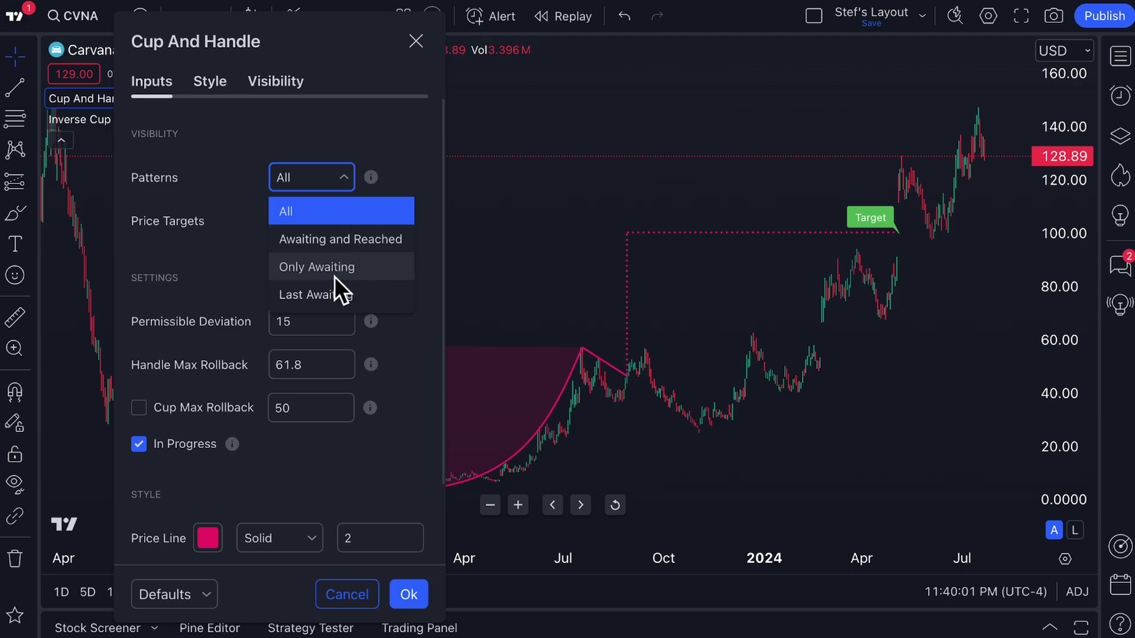
{"action": "left_click", "coordinate": [321, 179]}
{"action": "mouse_move", "coordinate": [372, 181]}
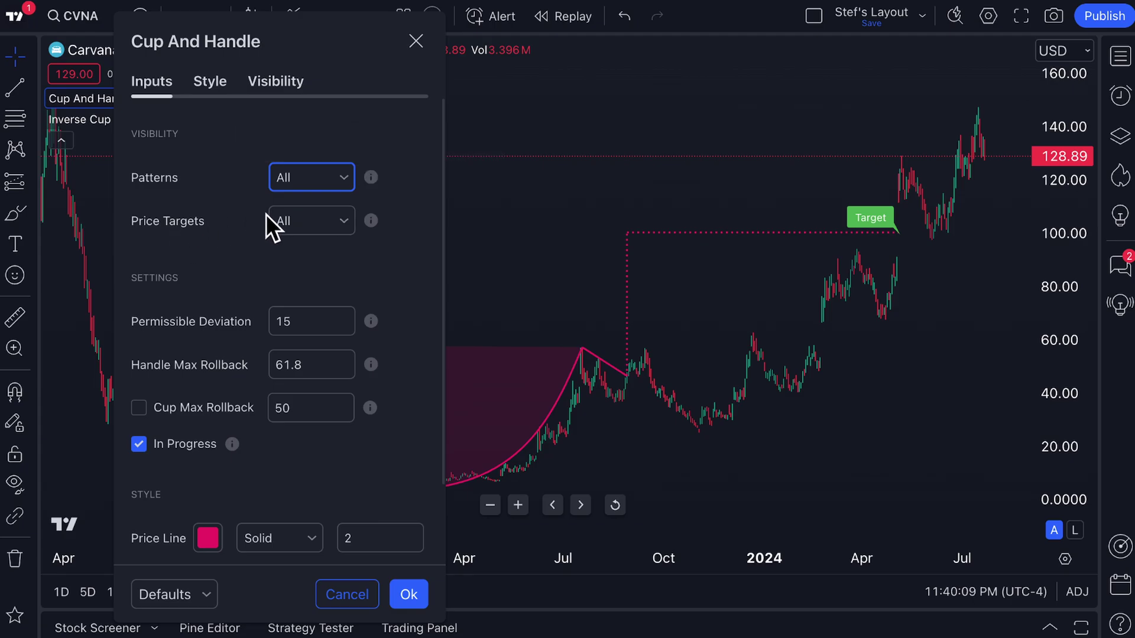
Step: Try the Price Targets options None, Only Awaiting, and Awaiting and Reached on the Carvana pattern, and return the setting to All
{"action": "left_click", "coordinate": [298, 220]}
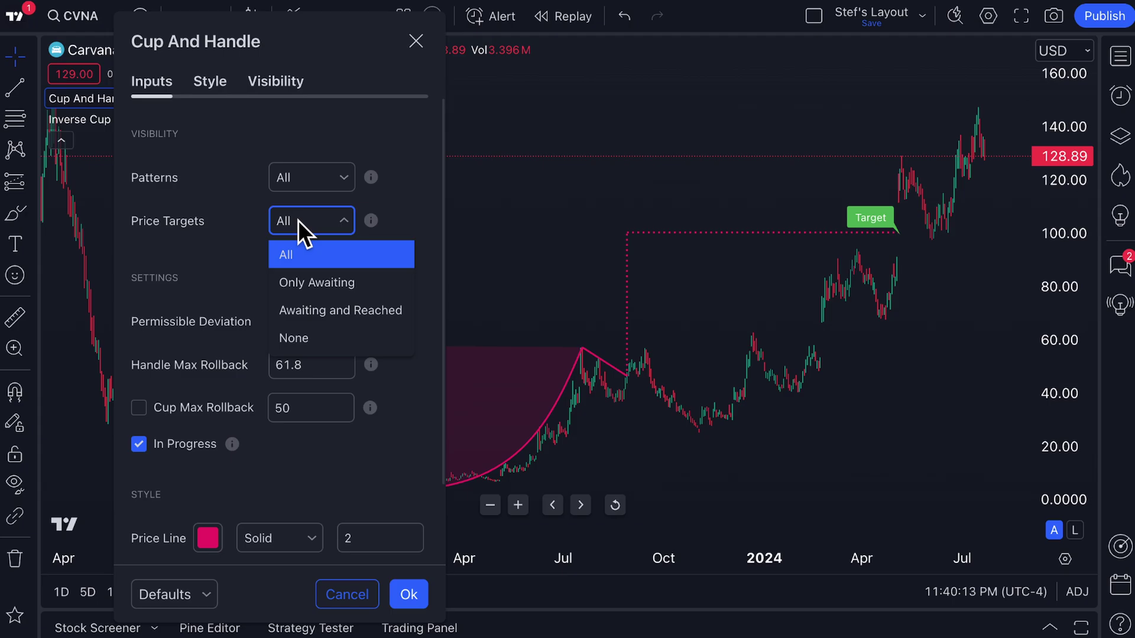
{"action": "left_click", "coordinate": [318, 337]}
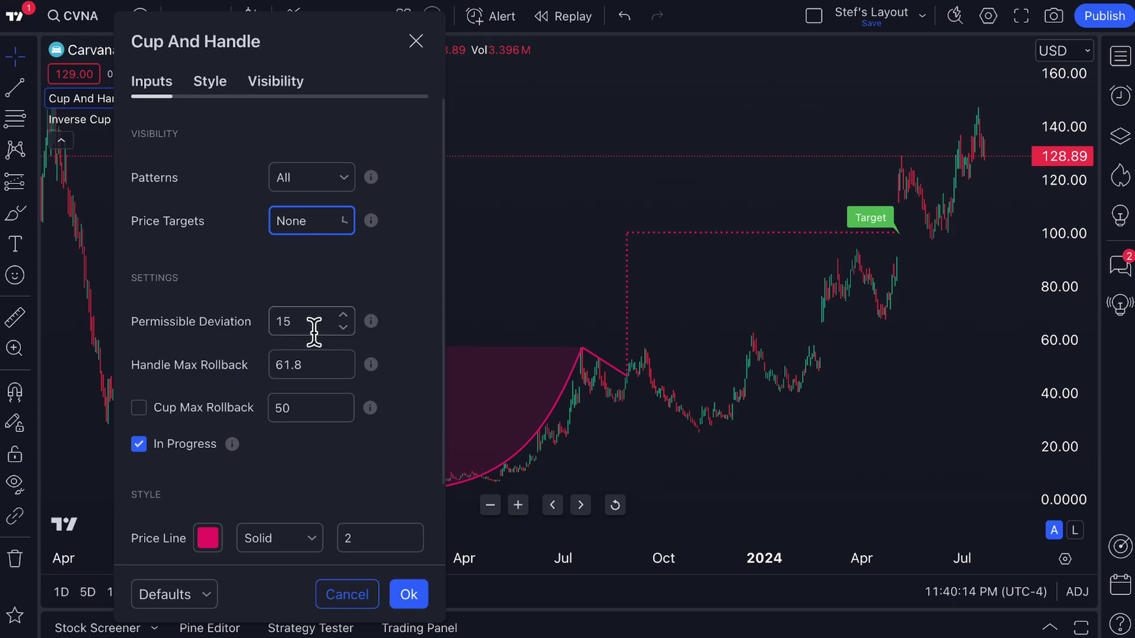
{"action": "left_click", "coordinate": [315, 222]}
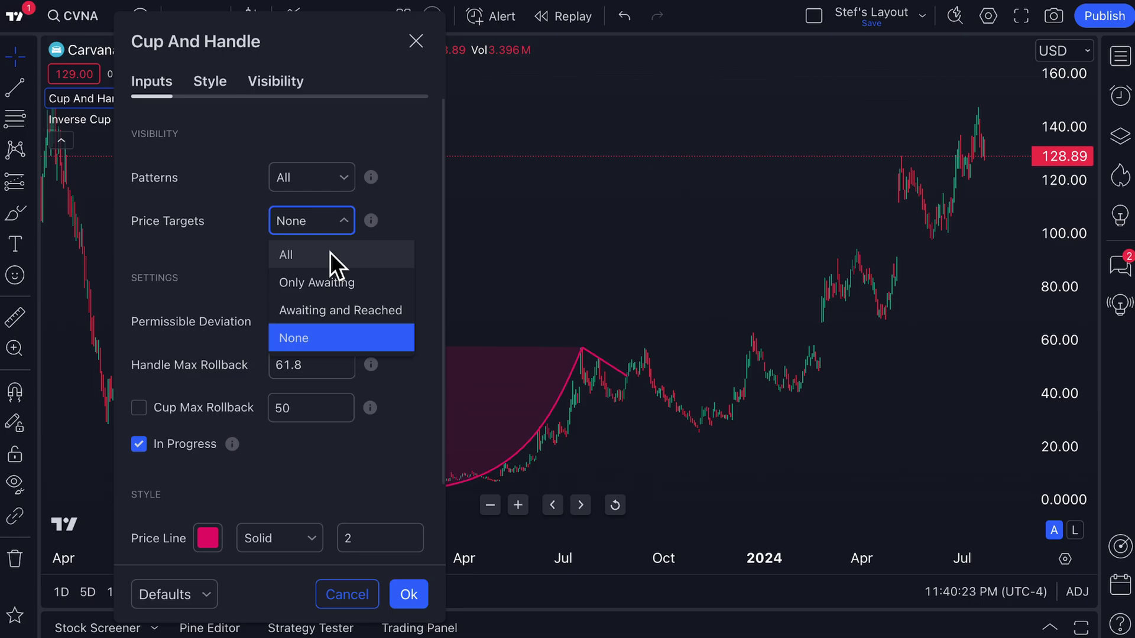
{"action": "left_click", "coordinate": [328, 284]}
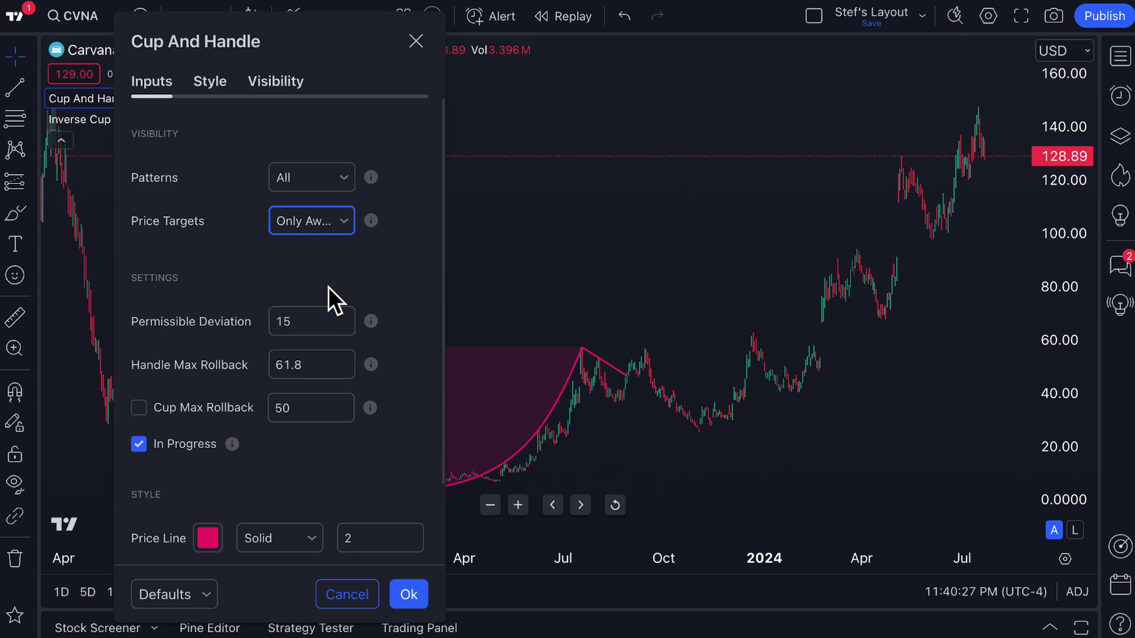
{"action": "left_click", "coordinate": [318, 222]}
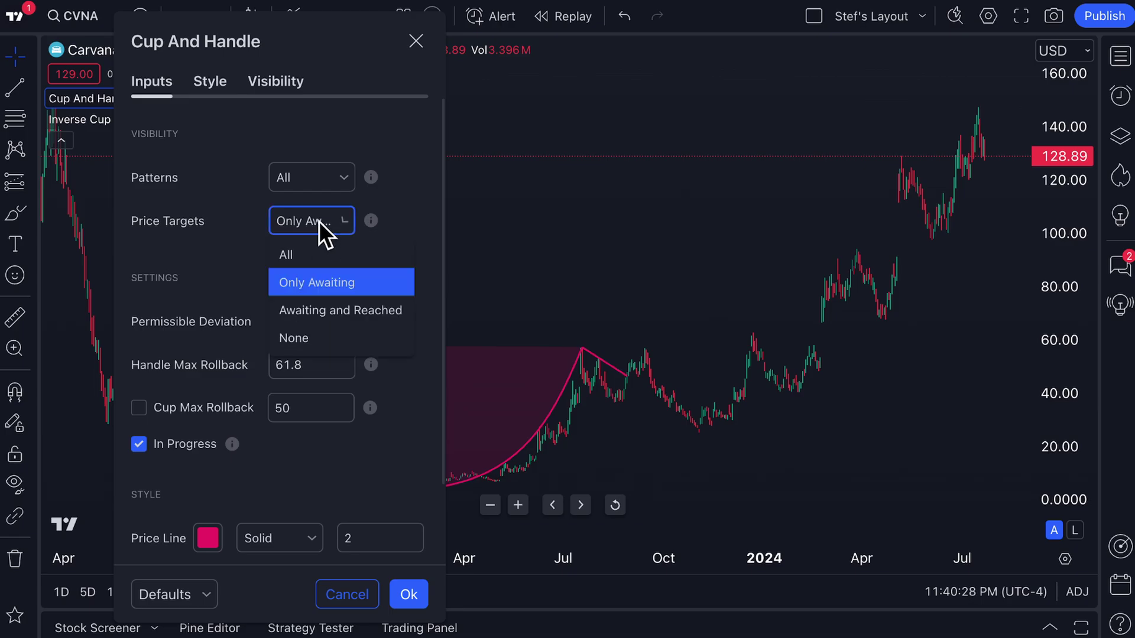
{"action": "left_click", "coordinate": [340, 310]}
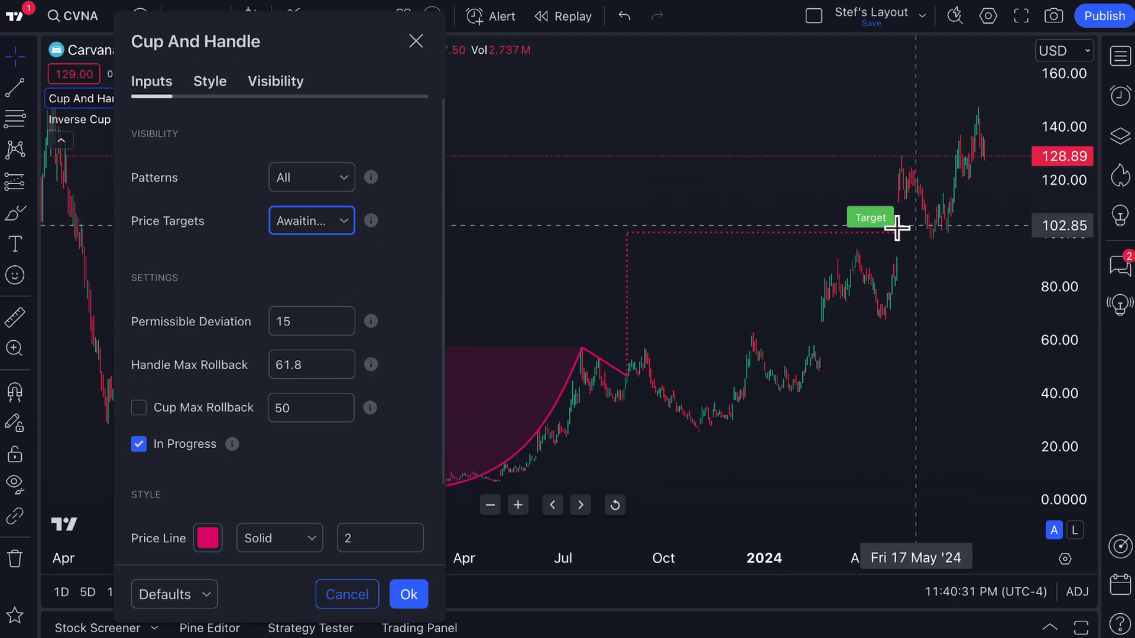
{"action": "mouse_move", "coordinate": [879, 233]}
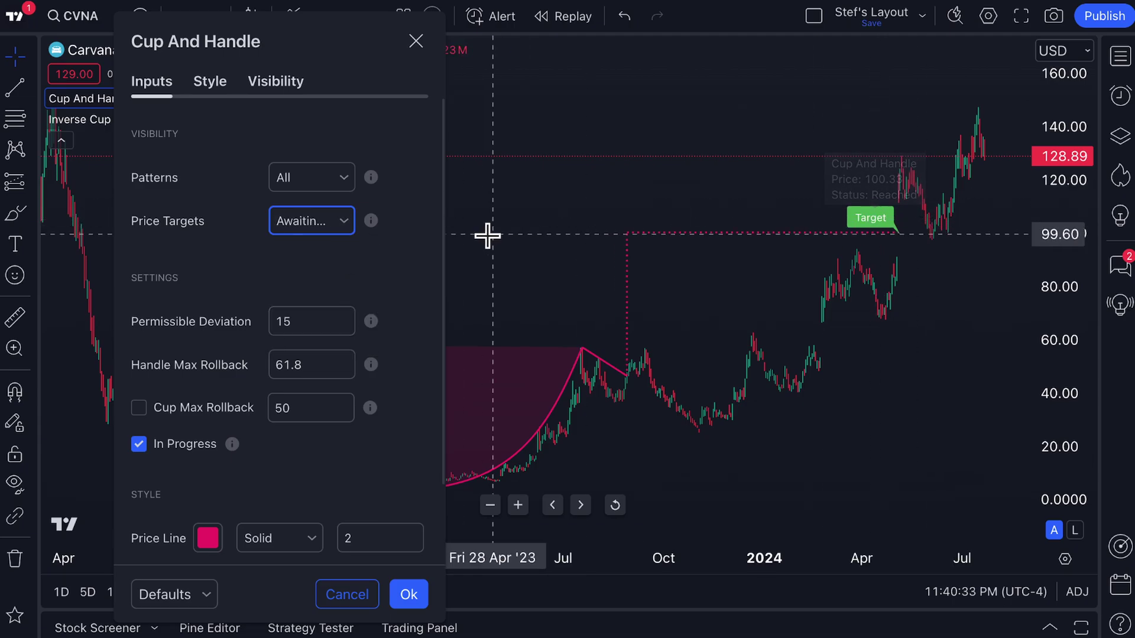
{"action": "left_click", "coordinate": [307, 222]}
{"action": "left_click", "coordinate": [314, 251]}
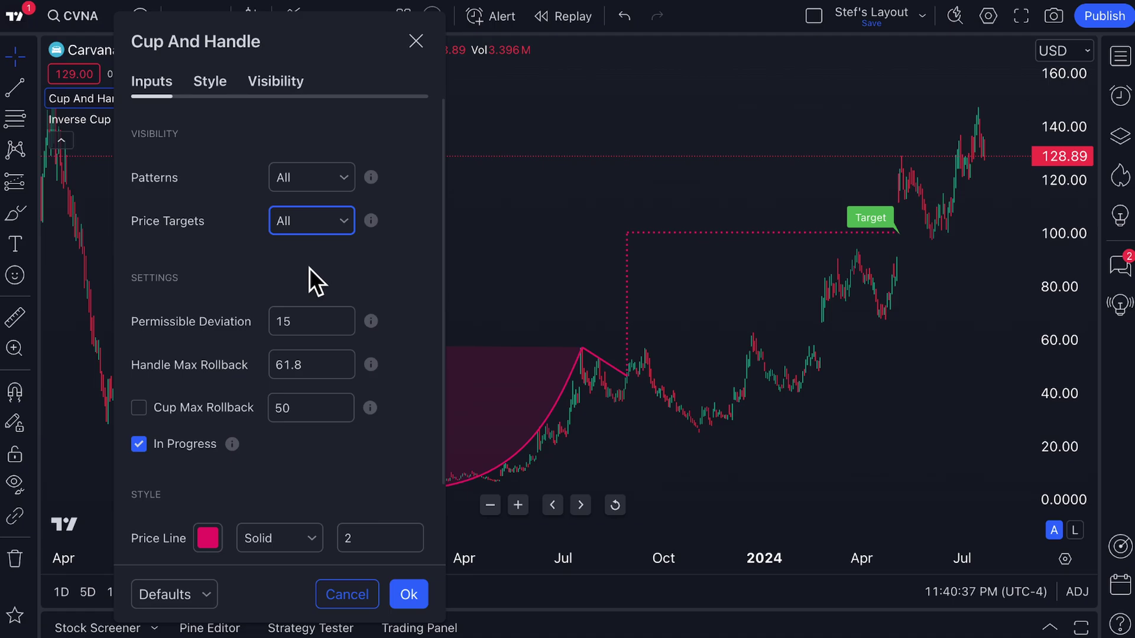
Step: Set the Cup And Handle indicator's Price Line color to blue, with the dialog moved clear of the pattern
{"action": "scroll", "coordinate": [309, 269], "scroll_direction": "down", "scroll_amount": 3}
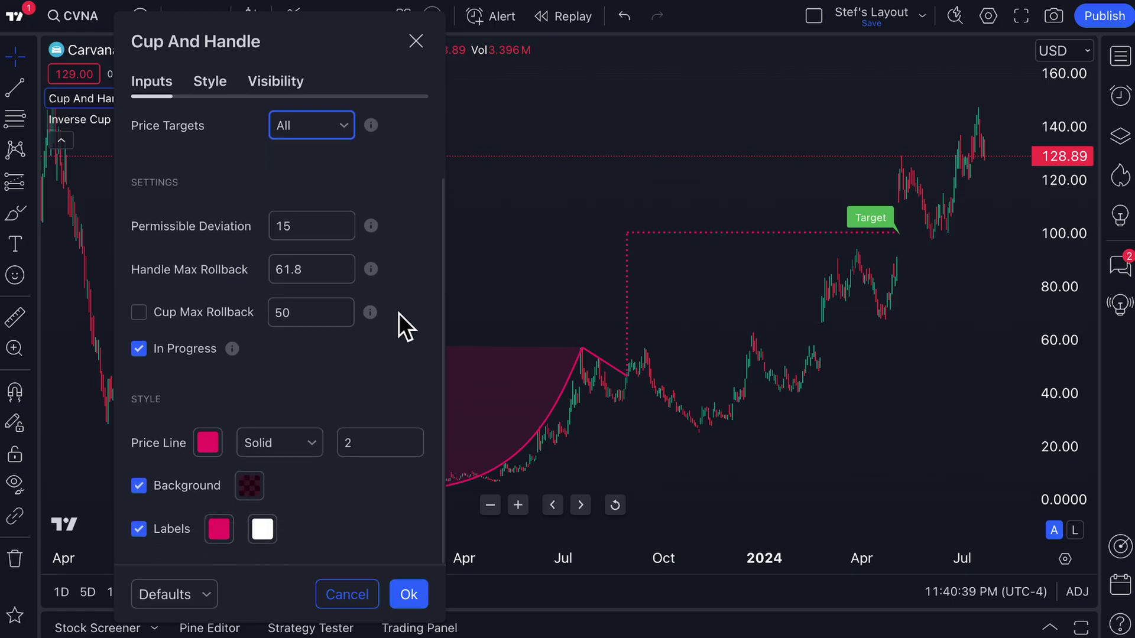
{"action": "scroll", "coordinate": [398, 313], "scroll_direction": "up", "scroll_amount": 1}
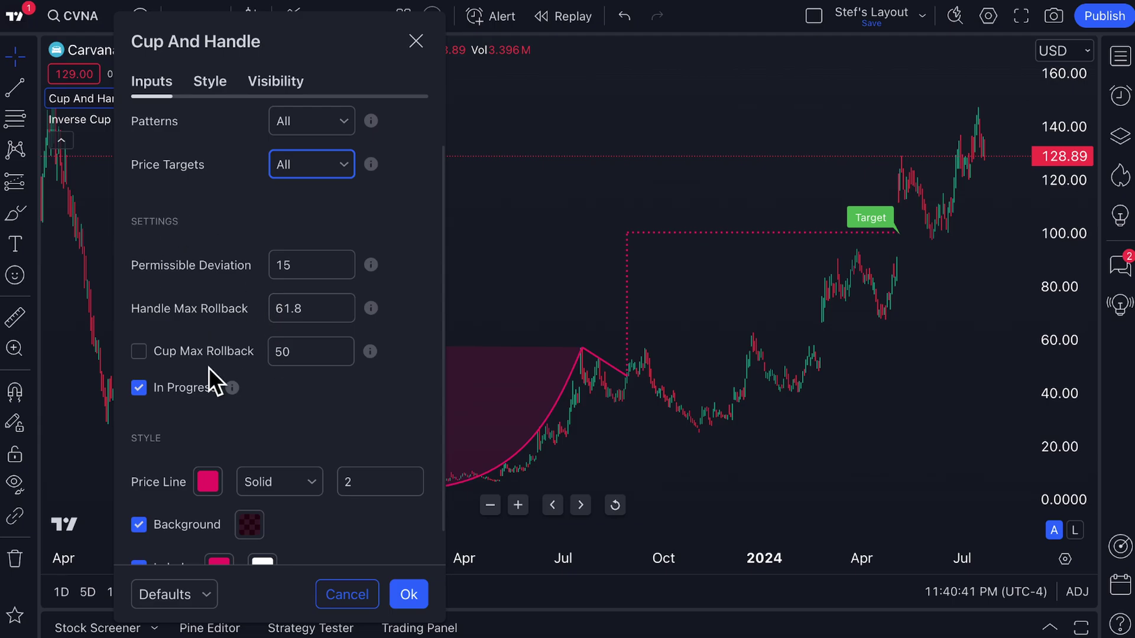
{"action": "scroll", "coordinate": [269, 332], "scroll_direction": "down", "scroll_amount": 1}
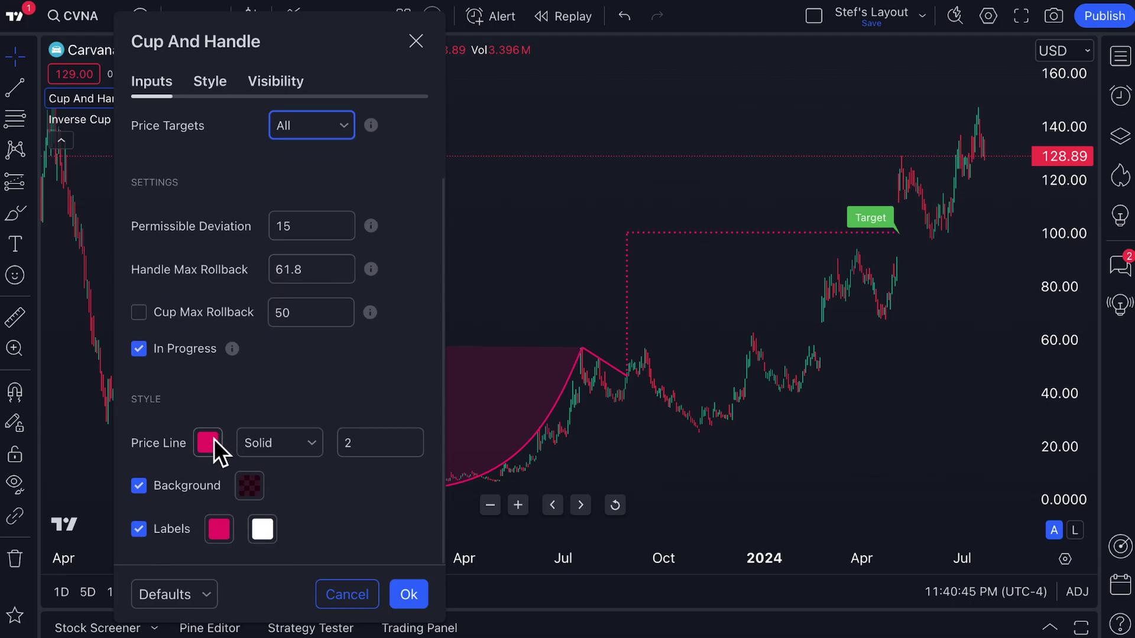
{"action": "left_click_drag", "start_coordinate": [327, 57], "coordinate": [239, 47]}
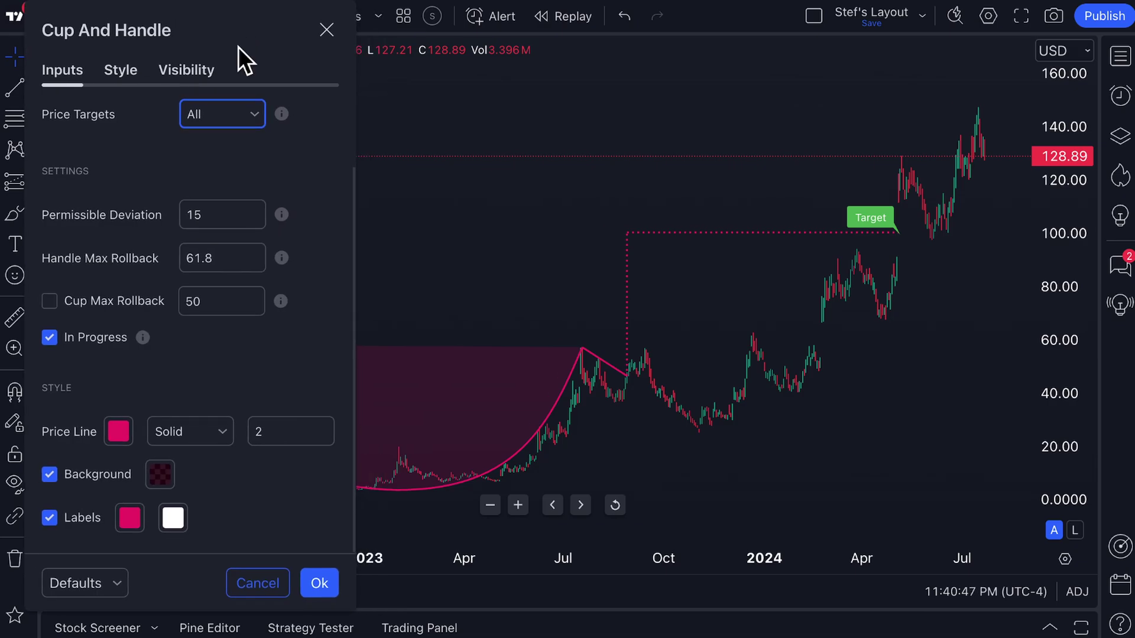
{"action": "left_click", "coordinate": [116, 440]}
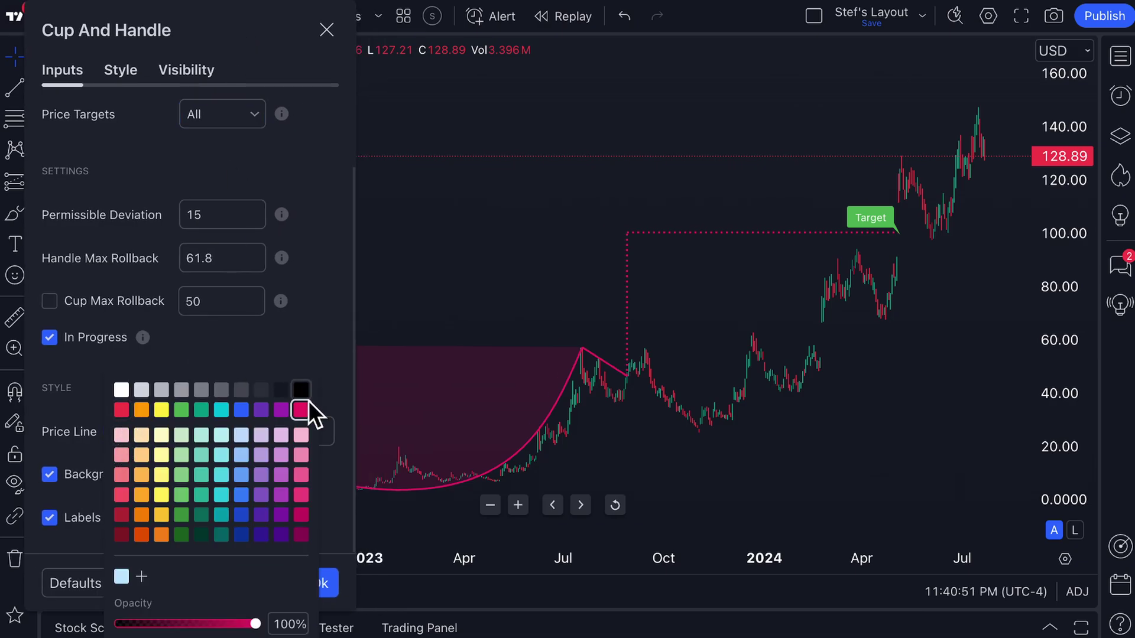
{"action": "left_click", "coordinate": [237, 412]}
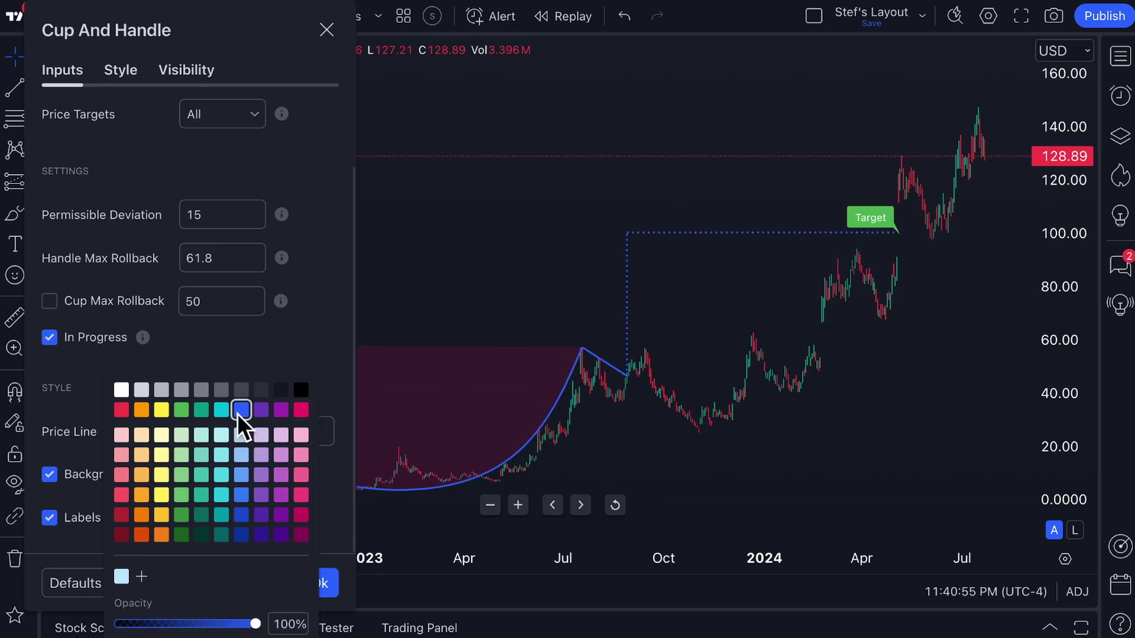
{"action": "left_click", "coordinate": [284, 364]}
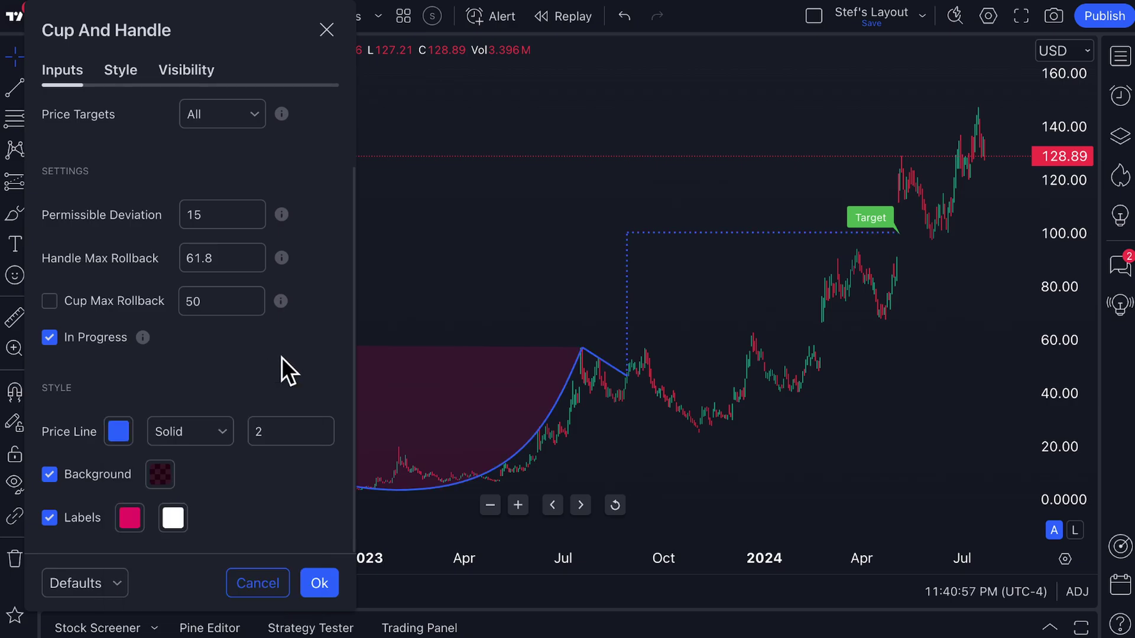
Step: Try the Dotted, Dashed and Arrow_Both styles on the Price Line and return it to Solid
{"action": "left_click", "coordinate": [227, 428]}
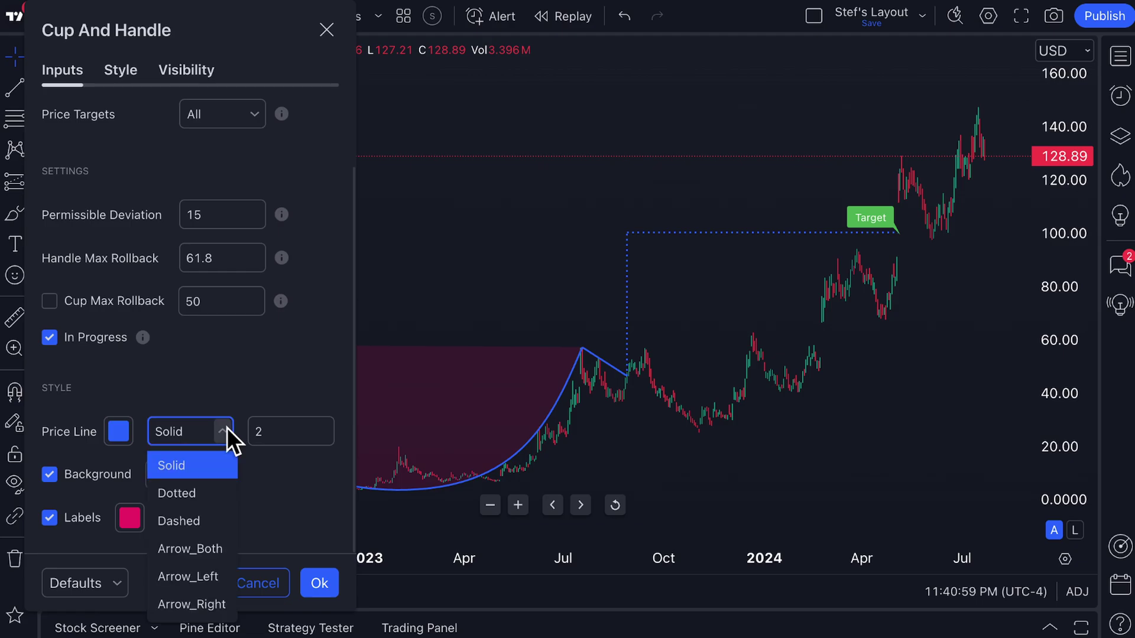
{"action": "left_click", "coordinate": [211, 494]}
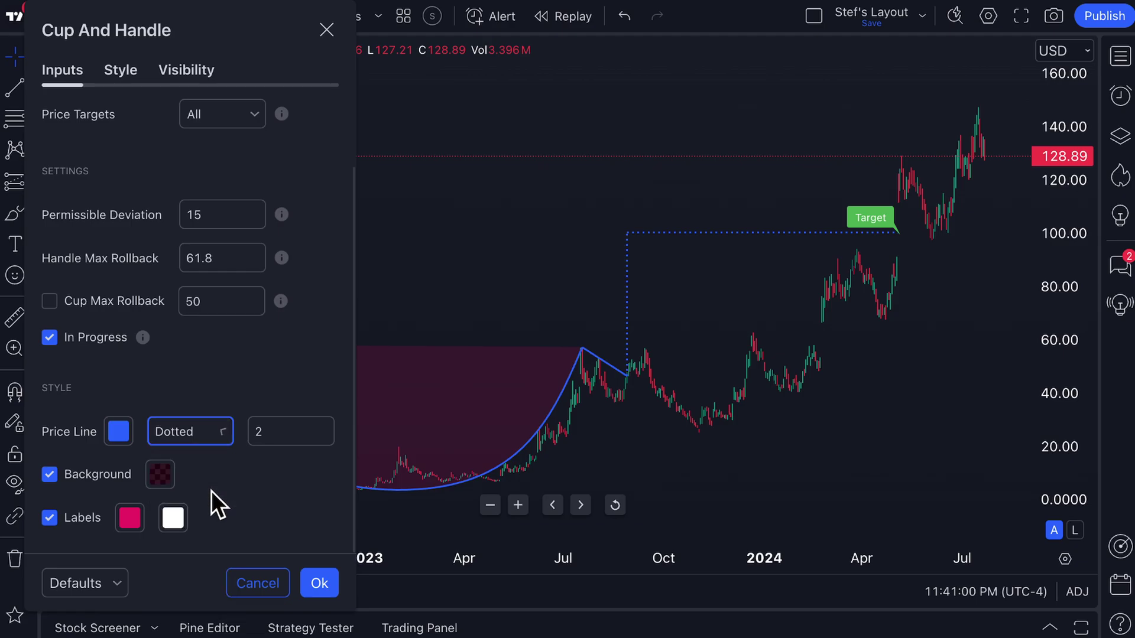
{"action": "left_click", "coordinate": [211, 431]}
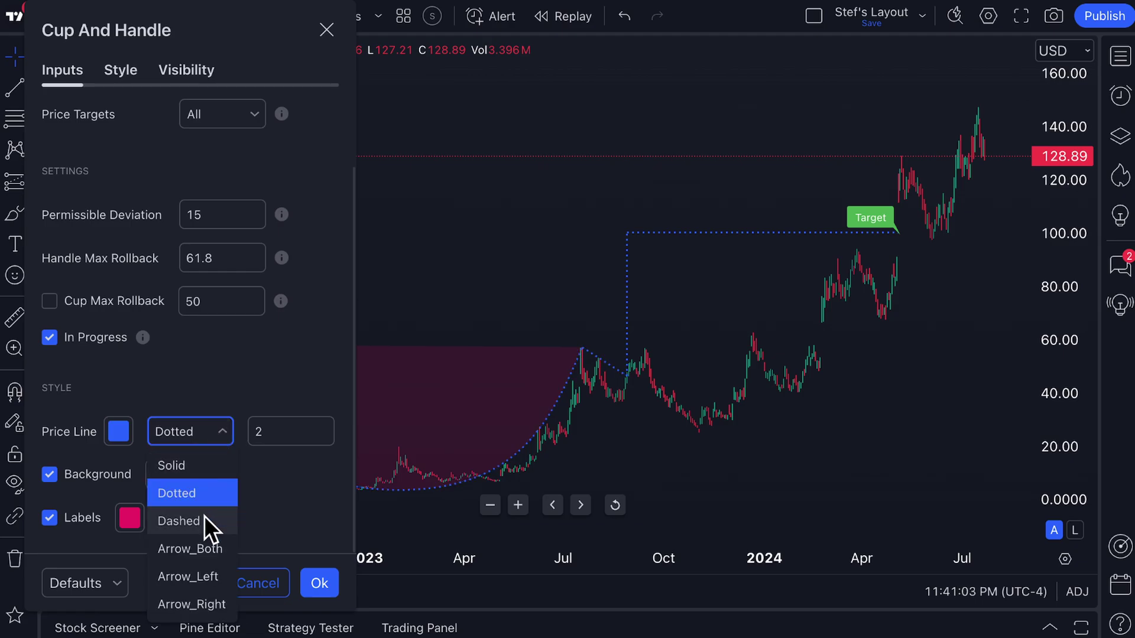
{"action": "left_click", "coordinate": [203, 518]}
{"action": "left_click", "coordinate": [225, 432]}
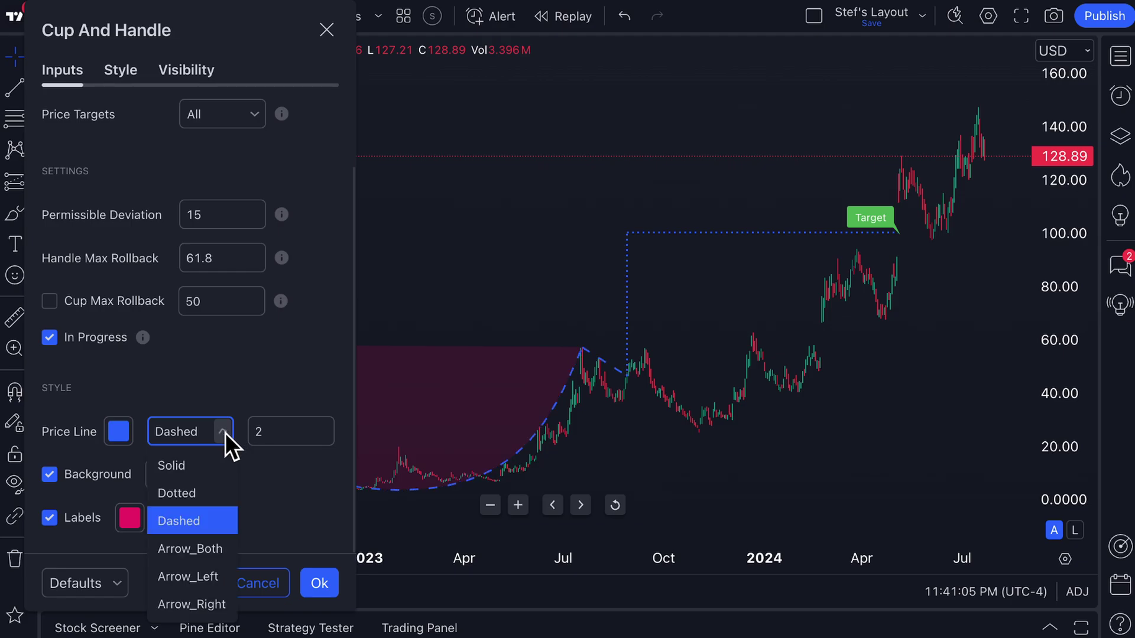
{"action": "left_click", "coordinate": [204, 549]}
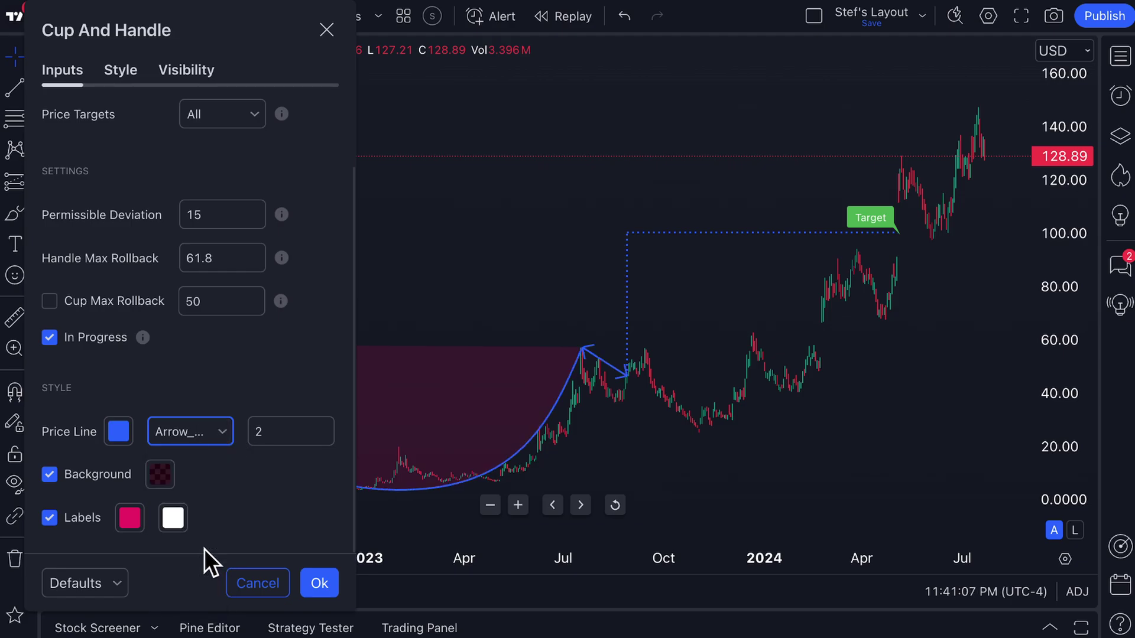
{"action": "left_click", "coordinate": [215, 431]}
{"action": "left_click", "coordinate": [212, 466]}
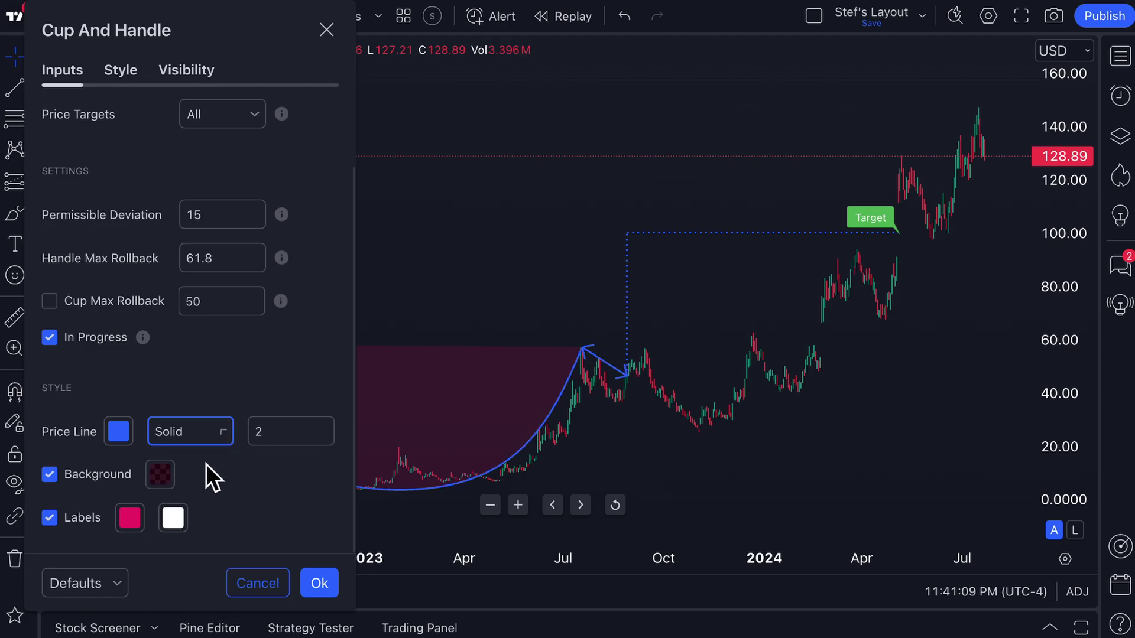
Step: Try a Price Line width of 5 on the Cup And Handle pattern and return it to 2
{"action": "double_click", "coordinate": [265, 426]}
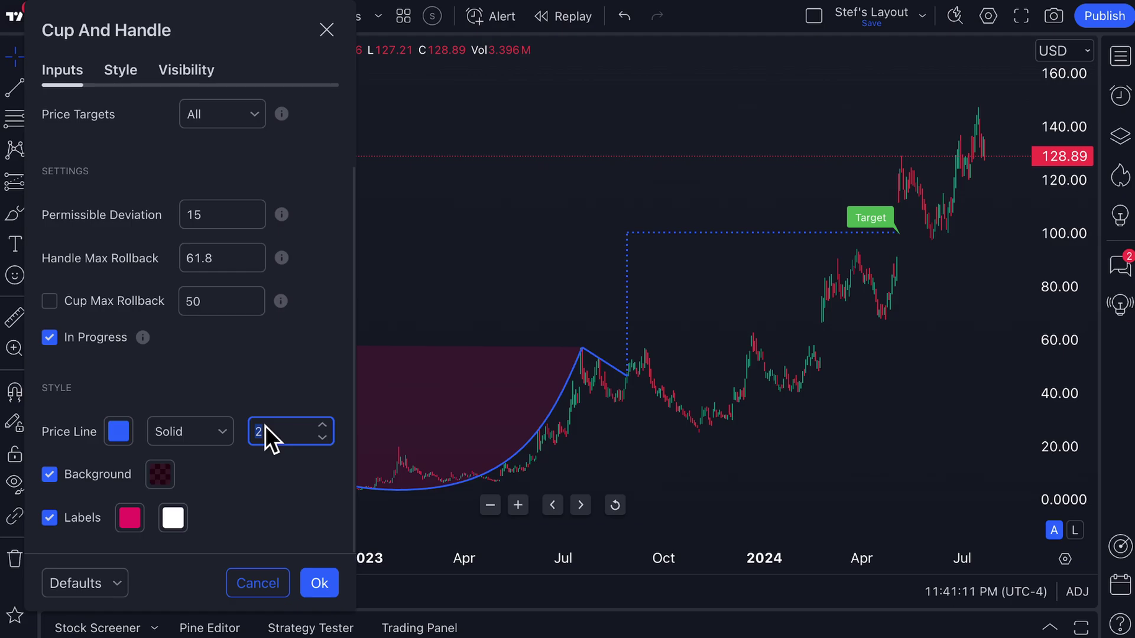
{"action": "type", "text": "5"}
{"action": "left_click", "coordinate": [270, 387]}
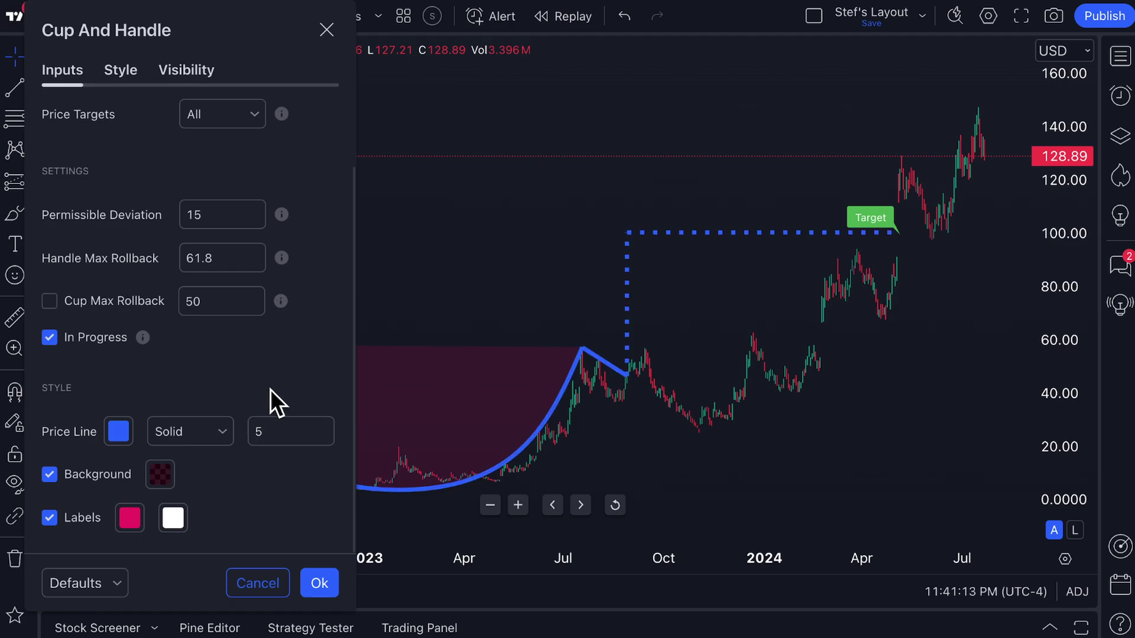
{"action": "double_click", "coordinate": [266, 432]}
{"action": "type", "text": "2"}
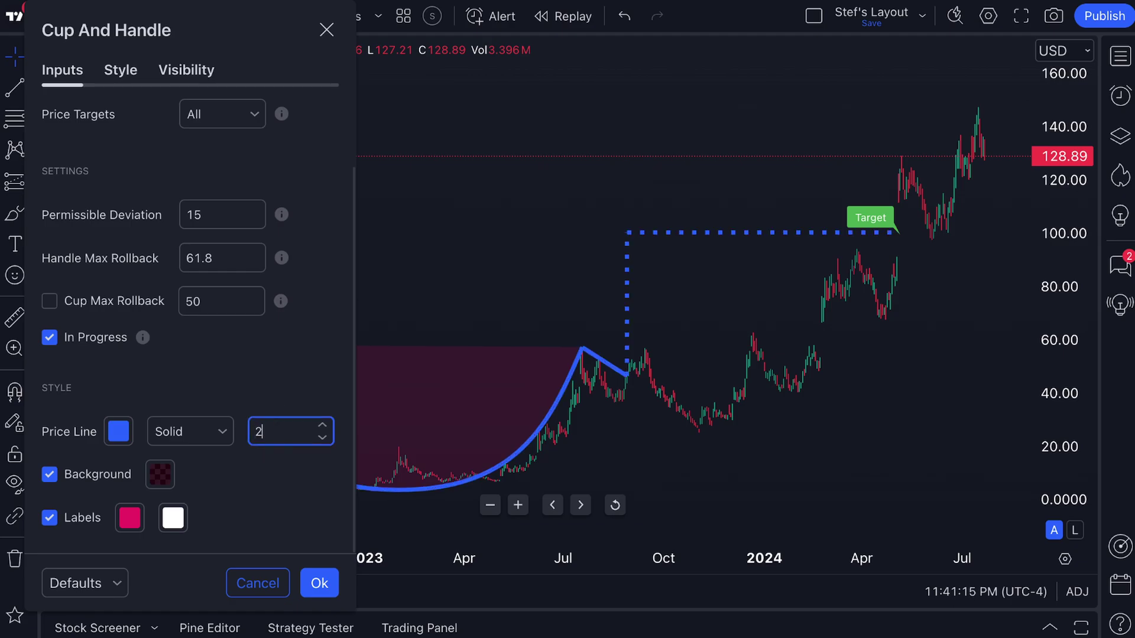
{"action": "left_click", "coordinate": [279, 390]}
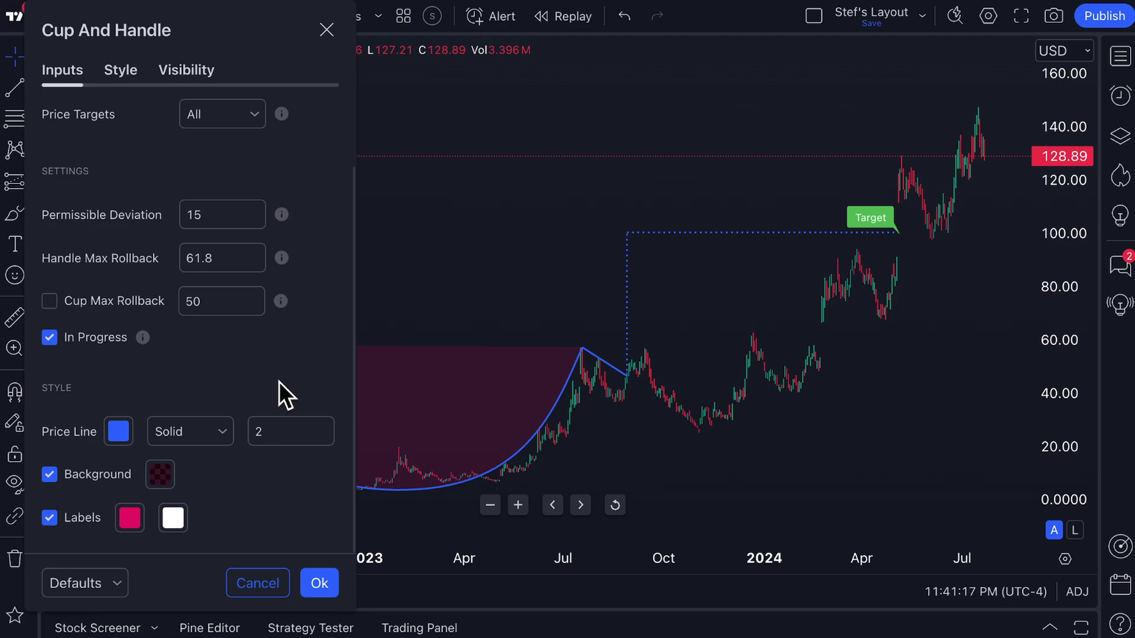
Step: Set the pattern's Background color to blue with a slightly higher opacity, and move the settings dialog off the cup
{"action": "left_click", "coordinate": [160, 474]}
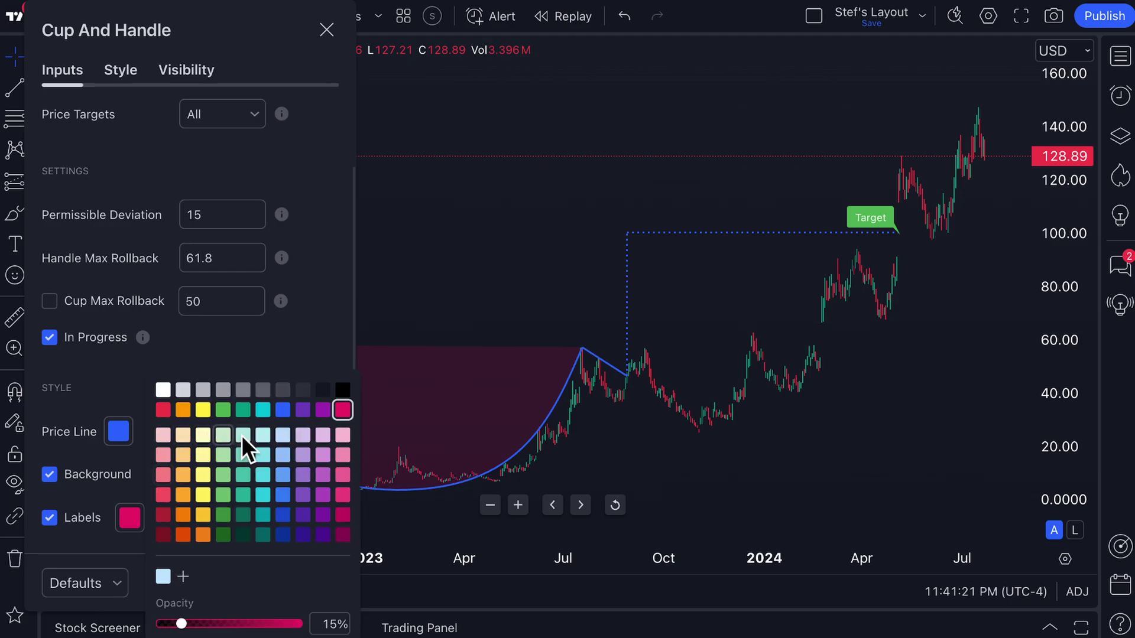
{"action": "left_click", "coordinate": [280, 408]}
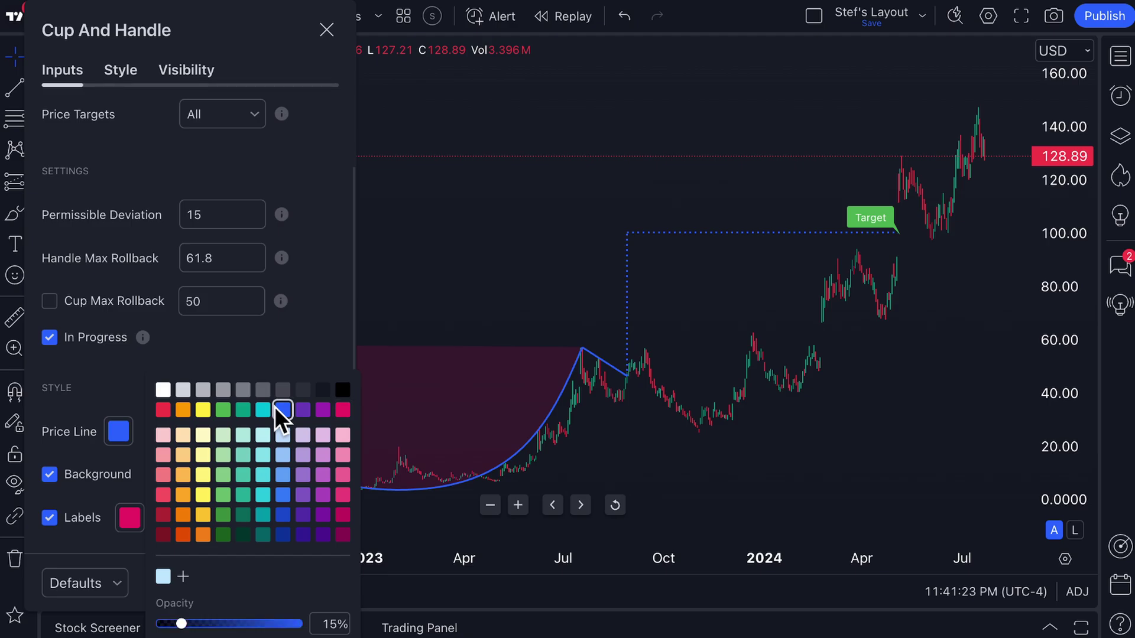
{"action": "mouse_move", "coordinate": [182, 625]}
{"action": "left_mouse_down"}
{"action": "mouse_move", "coordinate": [245, 624]}
{"action": "mouse_move", "coordinate": [198, 624]}
{"action": "left_mouse_up"}
{"action": "left_click", "coordinate": [268, 332]}
{"action": "left_click_drag", "start_coordinate": [253, 51], "coordinate": [969, 59]}
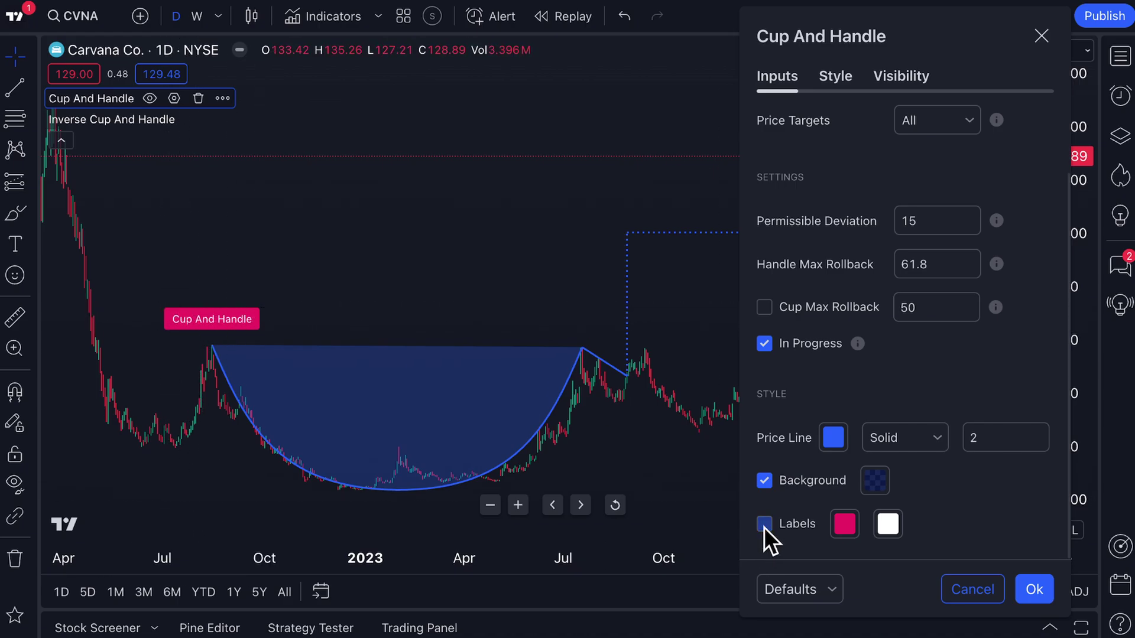
Step: Set the Cup And Handle Labels background color to blue and close the settings
{"action": "left_click", "coordinate": [845, 524]}
{"action": "left_click", "coordinate": [963, 410]}
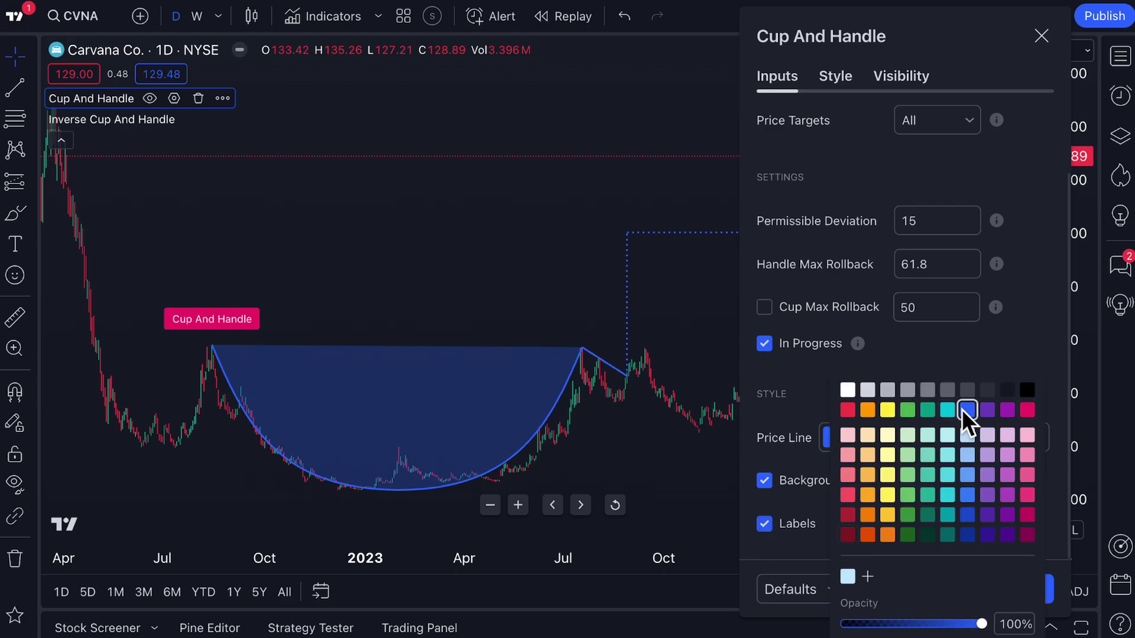
{"action": "left_click", "coordinate": [1039, 39]}
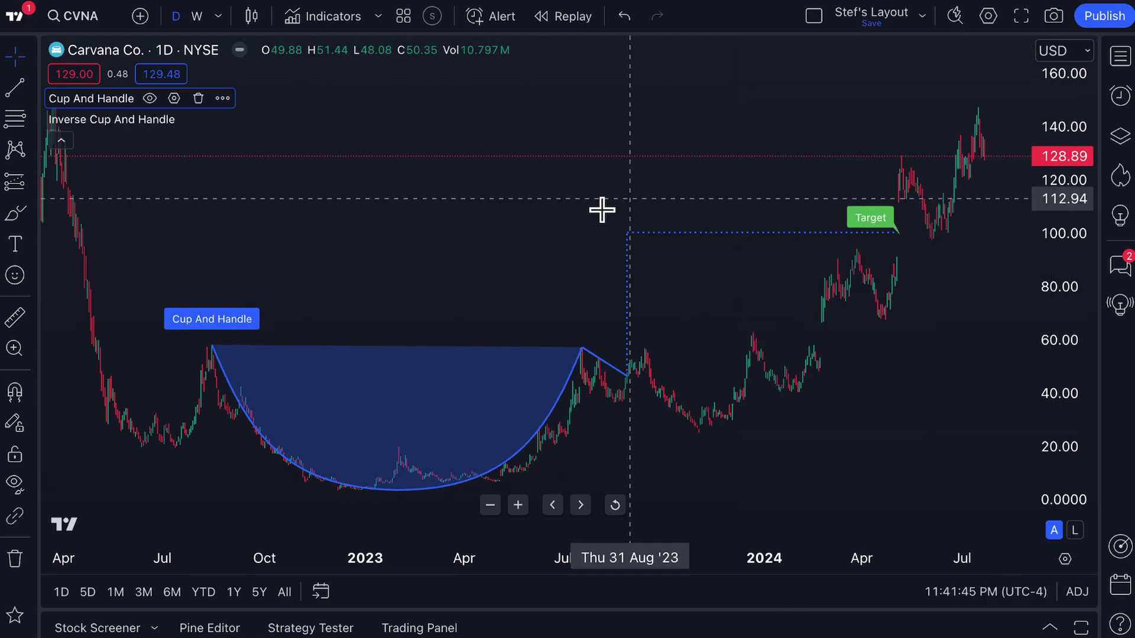
Step: Reopen the Cup And Handle settings, review the Style and Settings inputs including In Progress, and close the dialog
{"action": "double_click", "coordinate": [523, 453]}
{"action": "scroll", "coordinate": [576, 487], "scroll_direction": "down", "scroll_amount": 1}
{"action": "scroll", "coordinate": [577, 487], "scroll_direction": "down", "scroll_amount": 2}
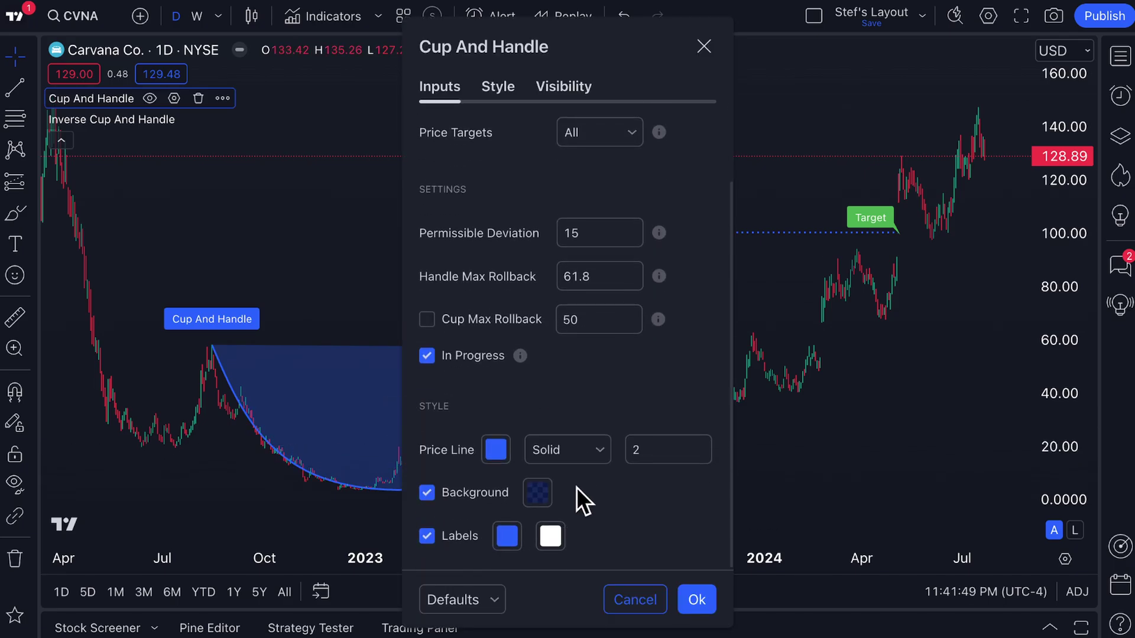
{"action": "scroll", "coordinate": [576, 487], "scroll_direction": "up", "scroll_amount": 2}
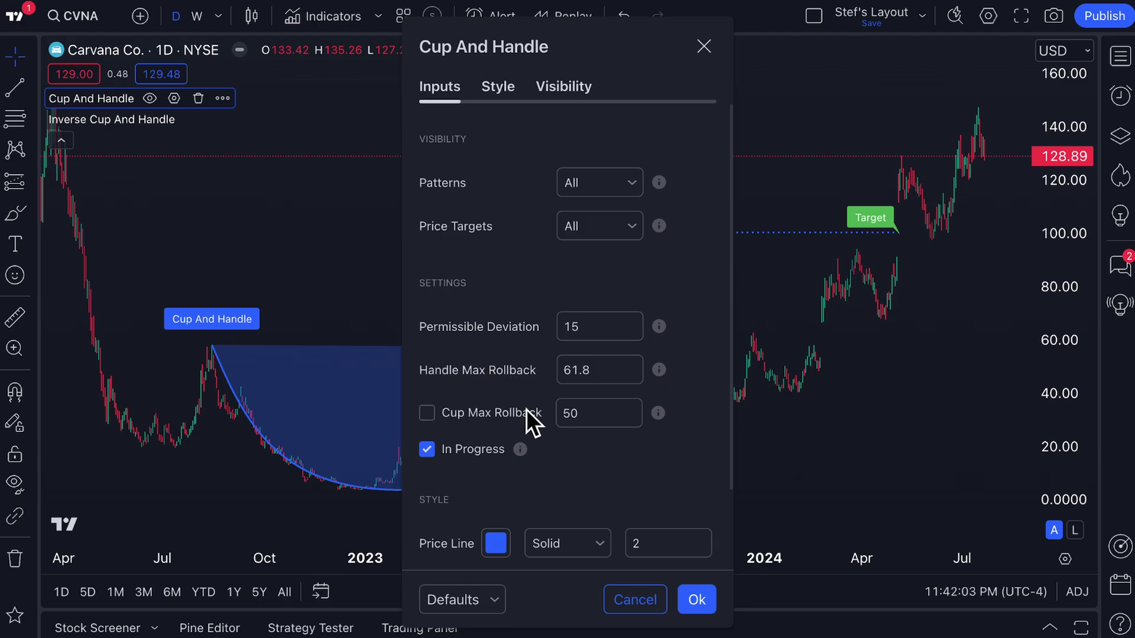
{"action": "left_click", "coordinate": [428, 450]}
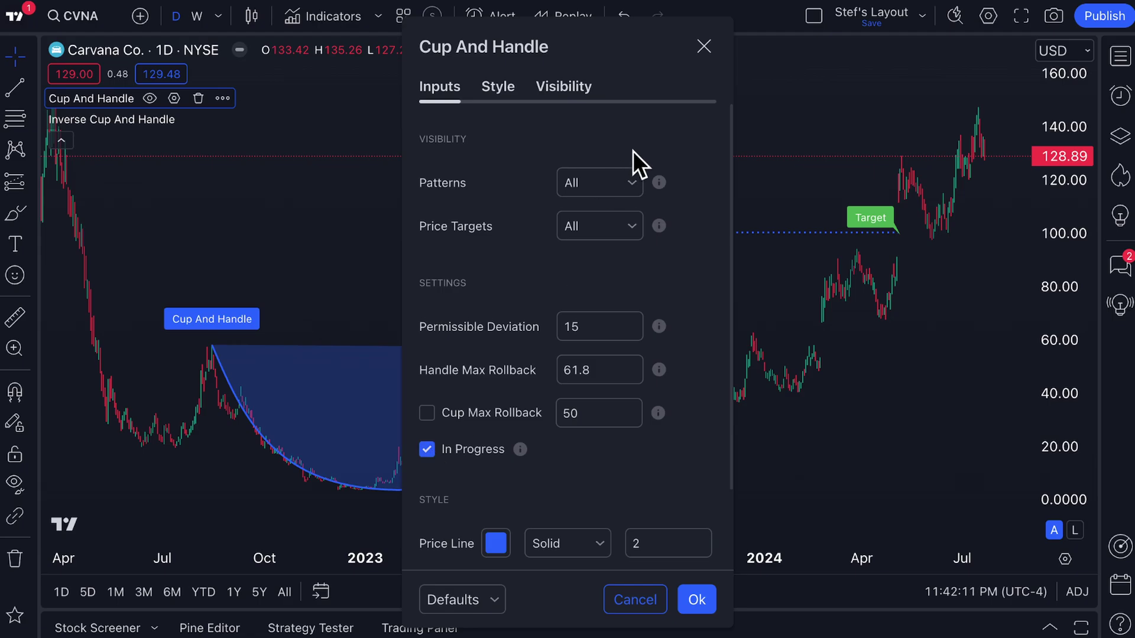
{"action": "left_click", "coordinate": [704, 46]}
Step: Open the Cup And Handle settings for the enlarged Carvana pattern and move the dialog away from the cup
{"action": "left_click_drag", "start_coordinate": [368, 275], "coordinate": [461, 272]}
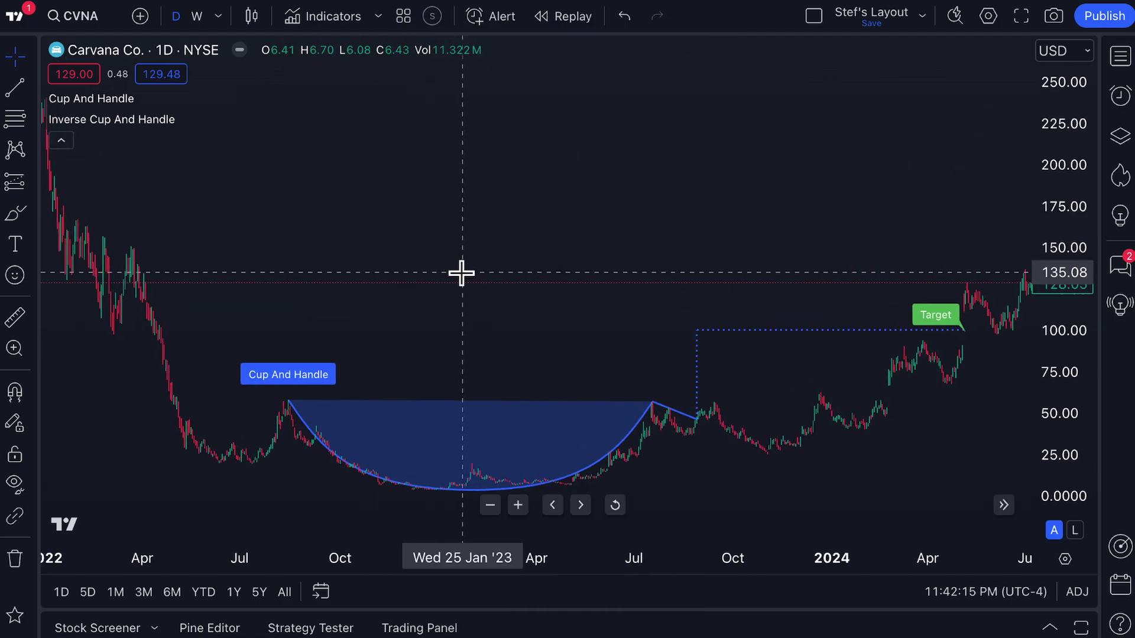
{"action": "scroll", "coordinate": [461, 273], "scroll_direction": "up", "scroll_amount": 3}
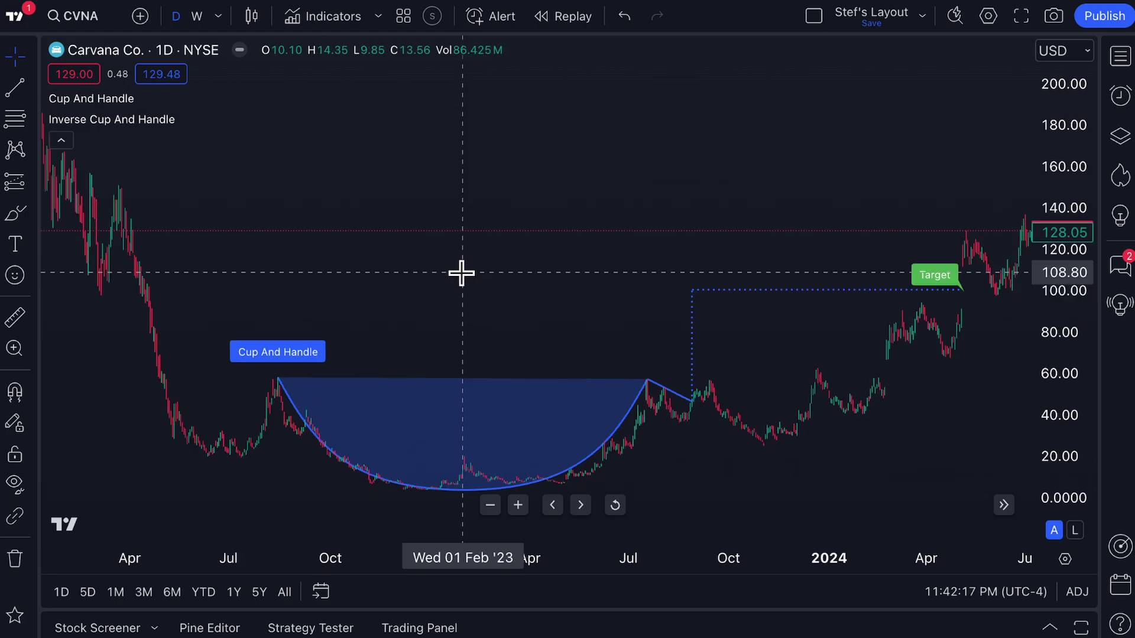
{"action": "scroll", "coordinate": [461, 273], "scroll_direction": "up", "scroll_amount": 2}
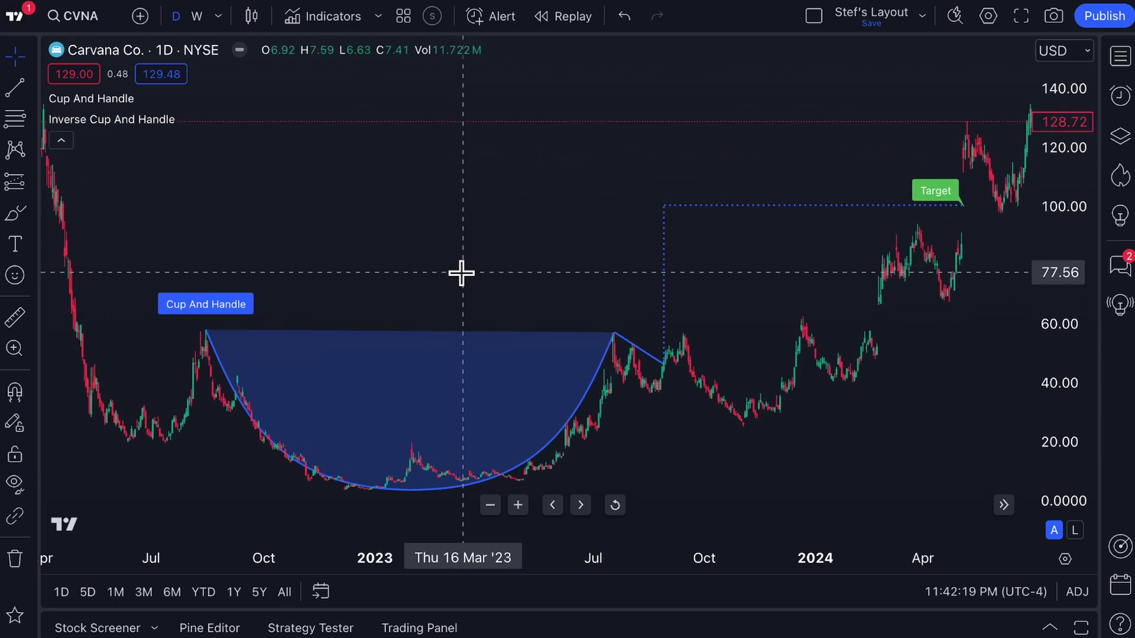
{"action": "left_click_drag", "start_coordinate": [291, 266], "coordinate": [380, 267]}
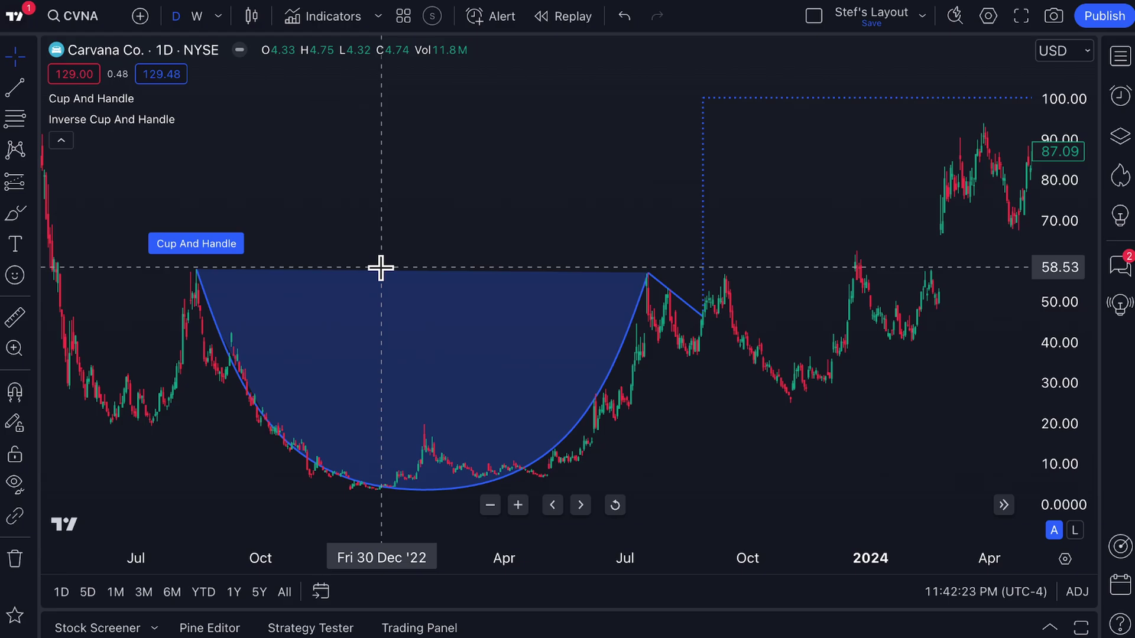
{"action": "double_click", "coordinate": [208, 250]}
{"action": "left_click_drag", "start_coordinate": [583, 34], "coordinate": [824, 34]}
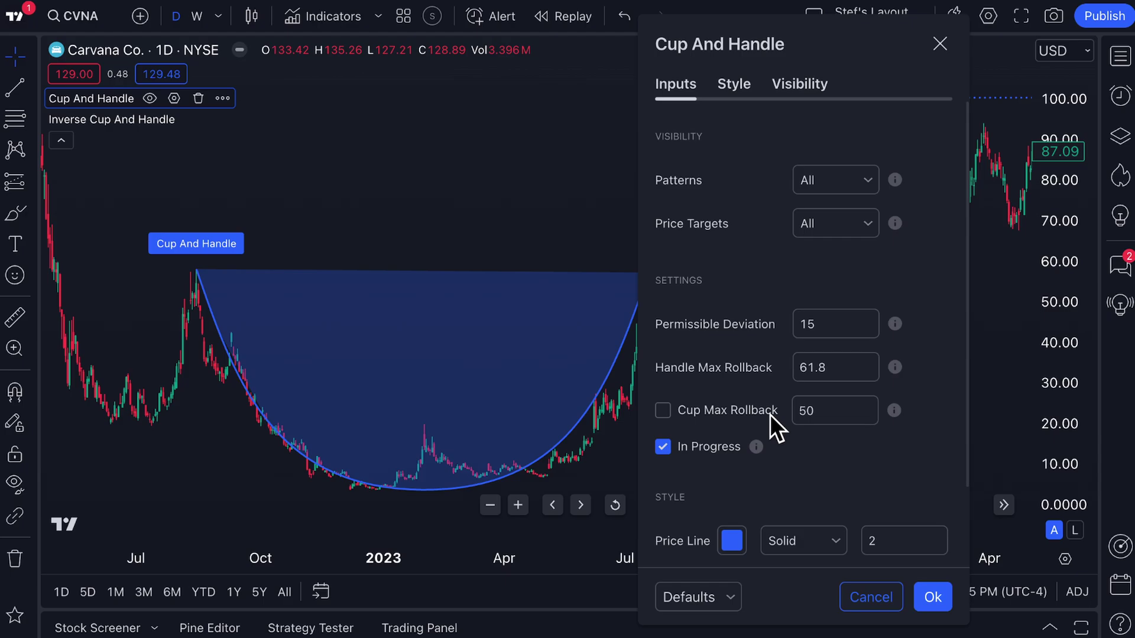
Step: Set the Permissible Deviation to 75 and move the settings dialog clear of the whole cup and handle
{"action": "mouse_move", "coordinate": [899, 325]}
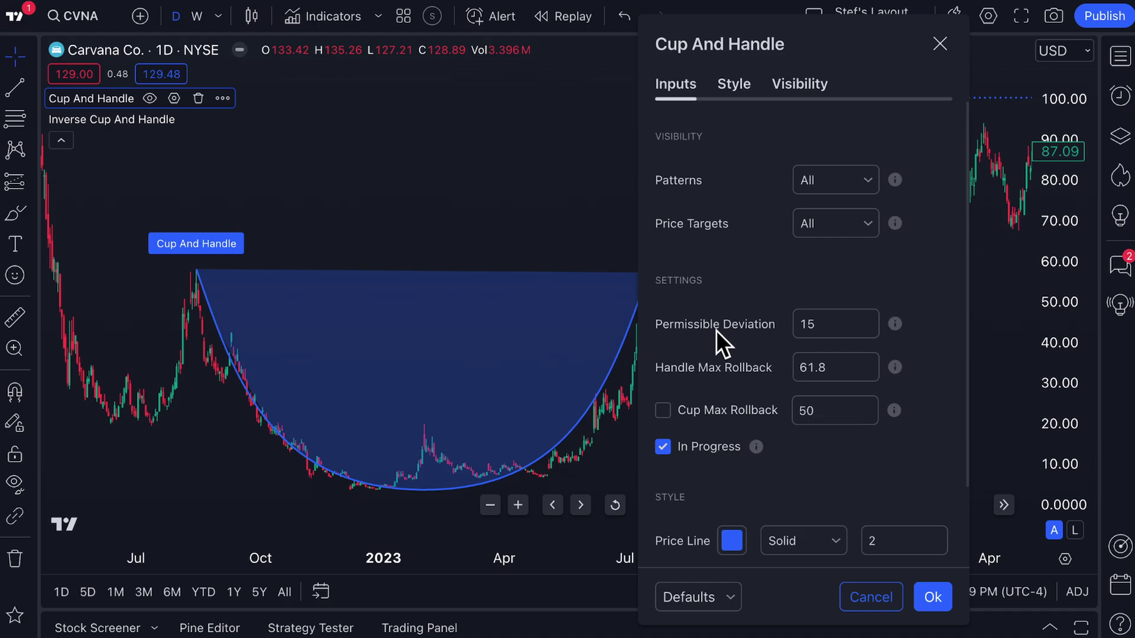
{"action": "left_click", "coordinate": [819, 324]}
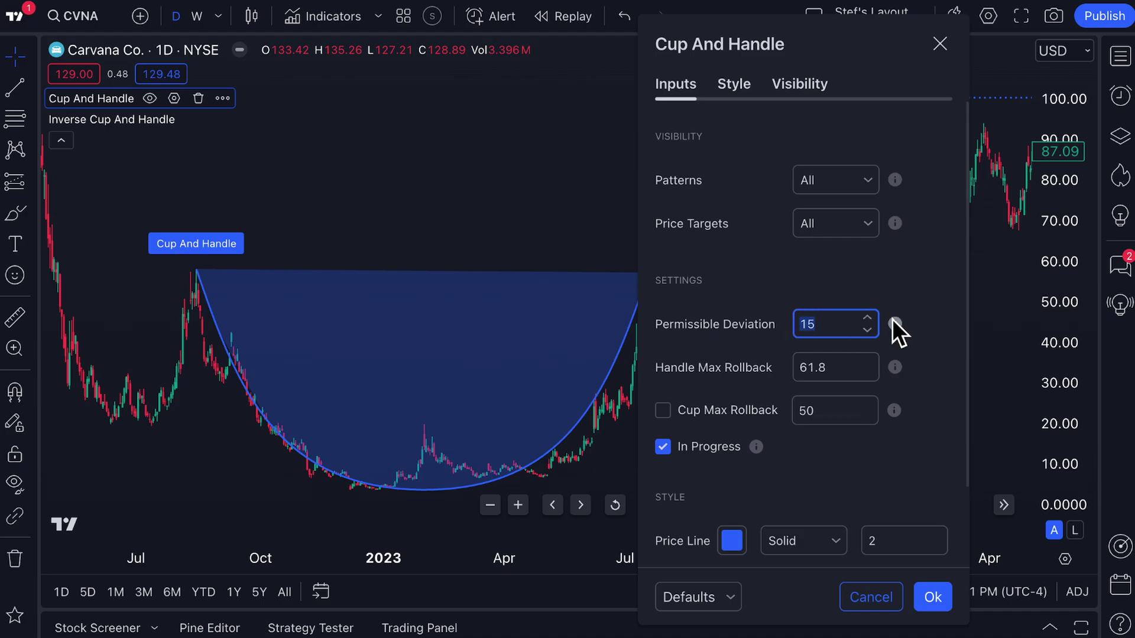
{"action": "mouse_move", "coordinate": [893, 322]}
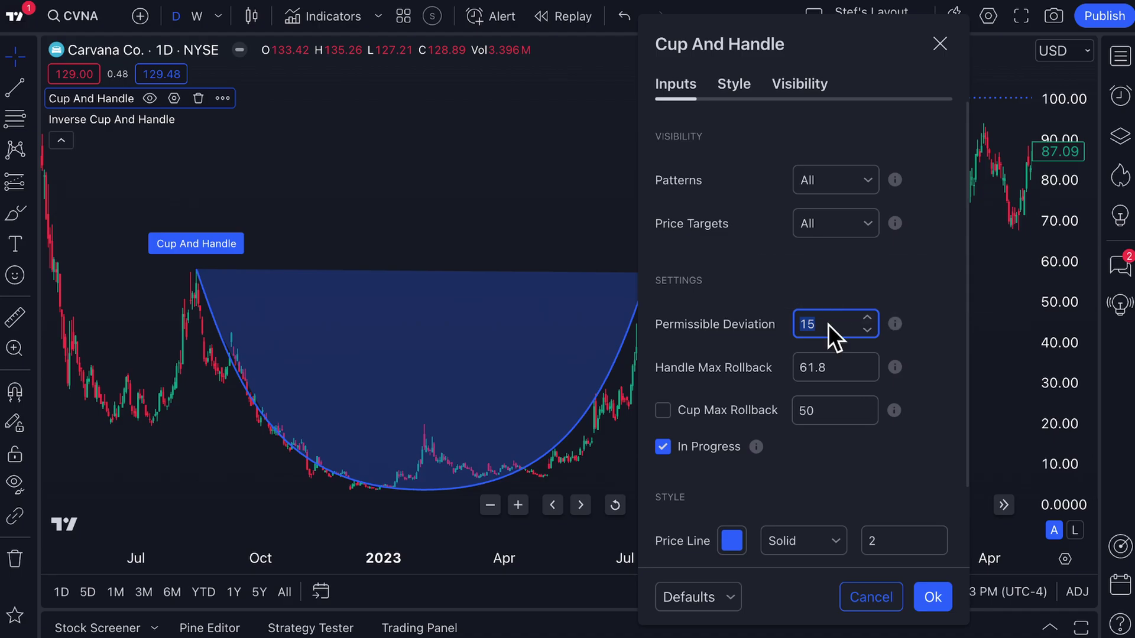
{"action": "key", "text": "BackSpace"}
{"action": "type", "text": "75"}
{"action": "left_click", "coordinate": [802, 264]}
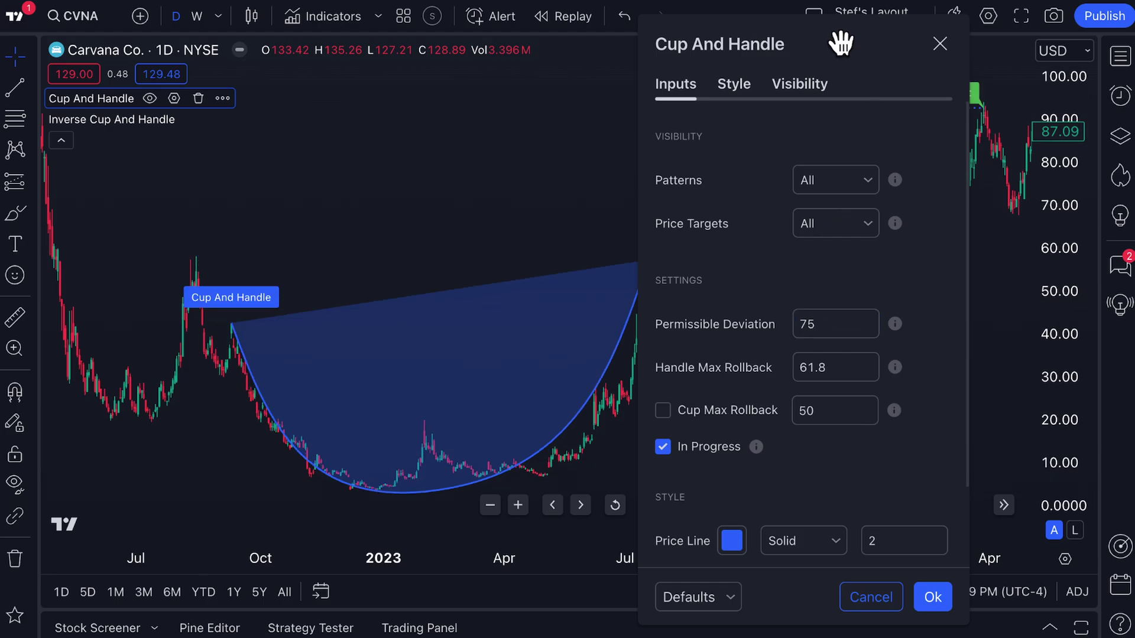
{"action": "left_click_drag", "start_coordinate": [835, 38], "coordinate": [975, 51]}
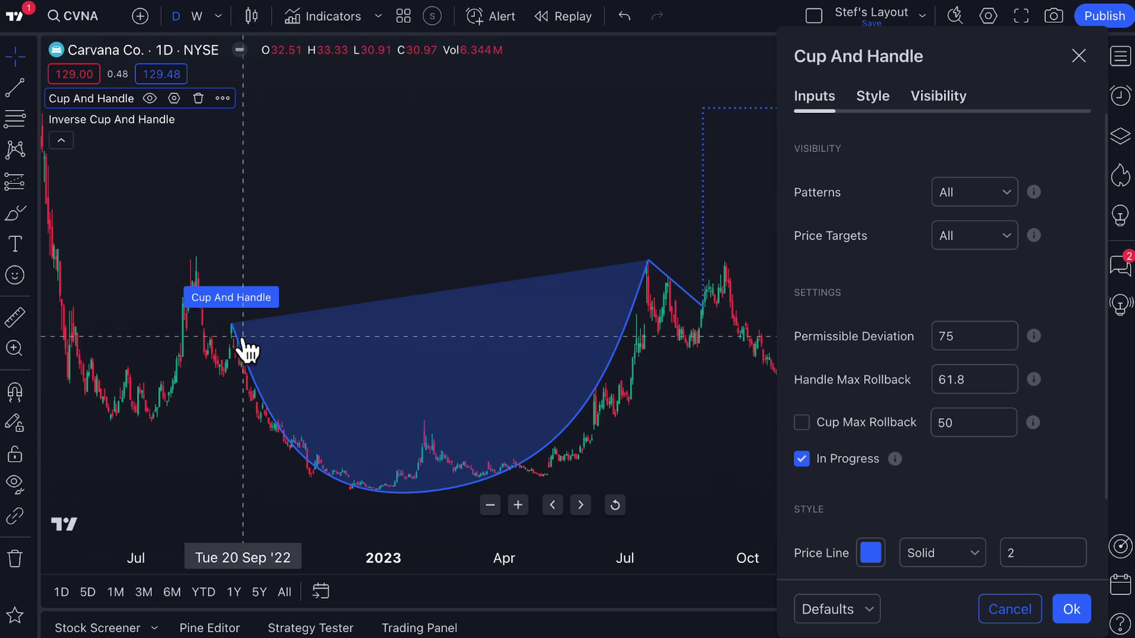
Step: Switch the Permissible Deviation back to 15 to compare the cup shapes, and restore it to 75
{"action": "double_click", "coordinate": [964, 339]}
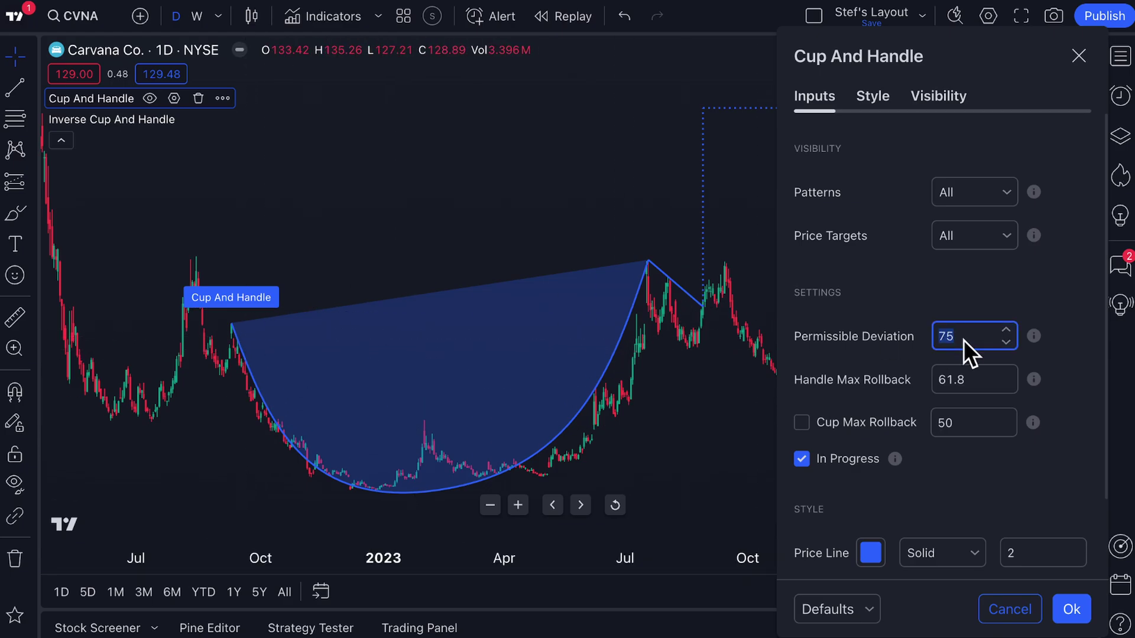
{"action": "type", "text": "15"}
{"action": "left_click", "coordinate": [953, 296]}
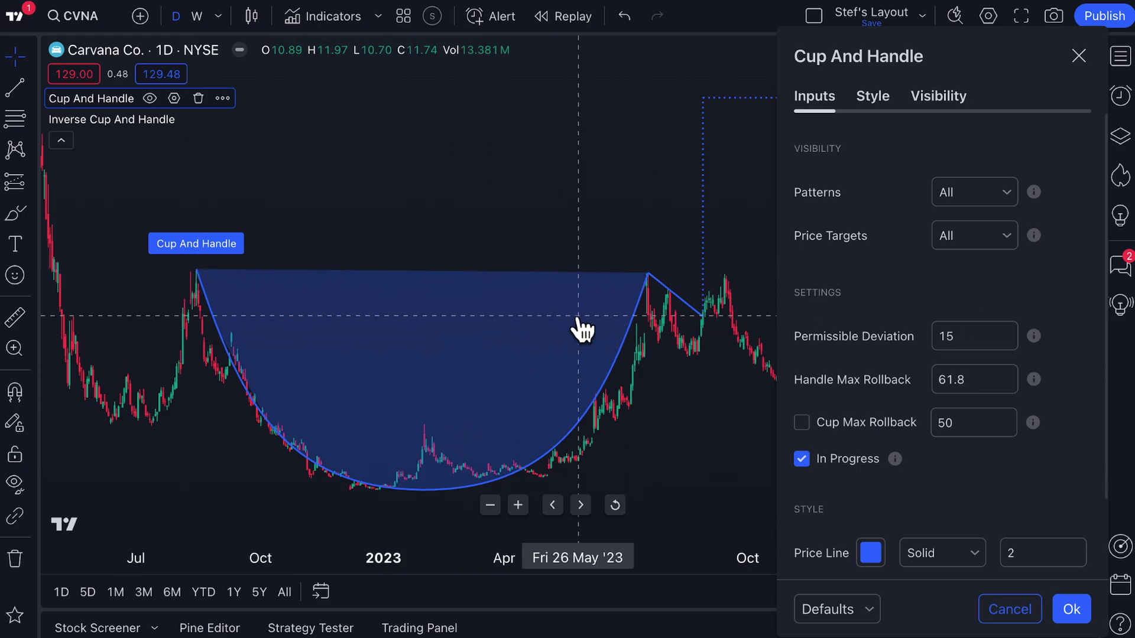
{"action": "double_click", "coordinate": [966, 332]}
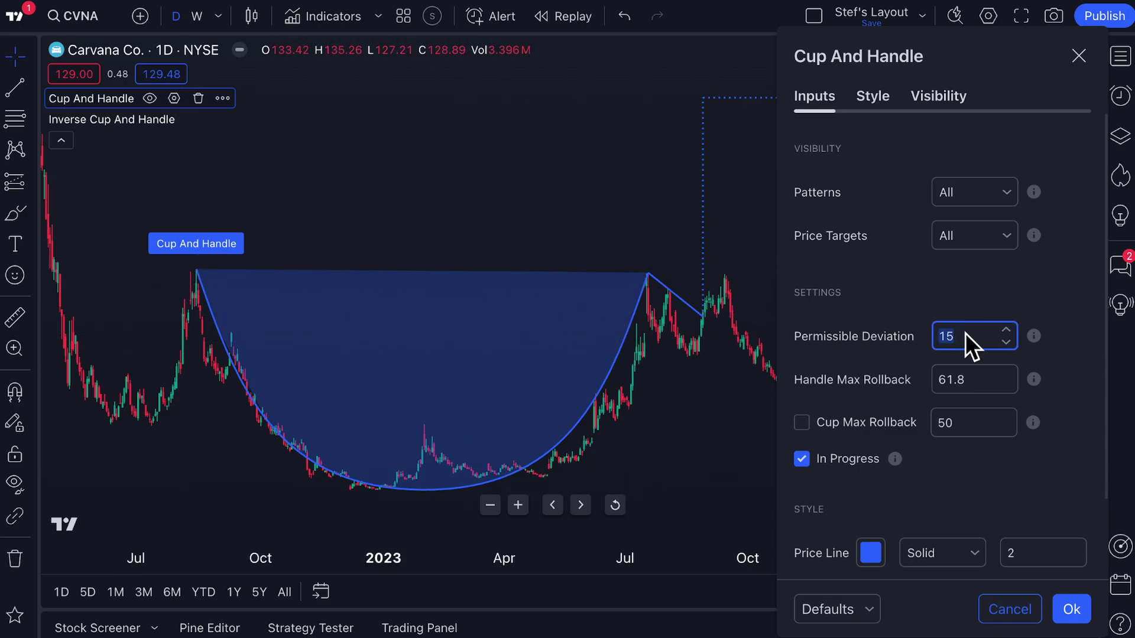
{"action": "type", "text": "75"}
{"action": "left_click", "coordinate": [985, 300]}
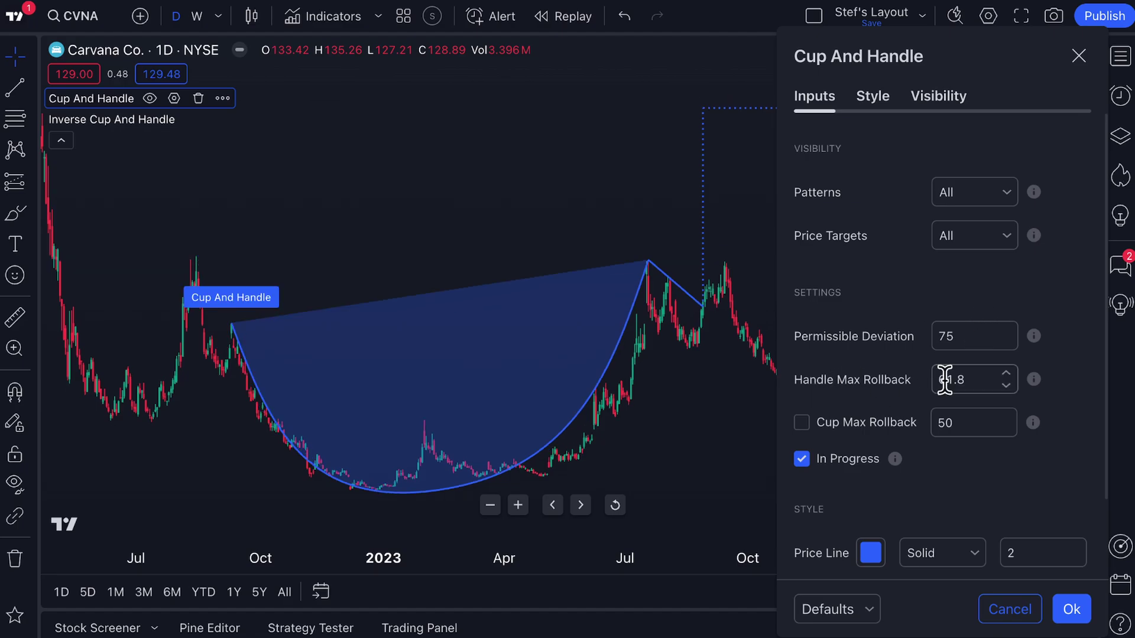
Step: Check the explanation of Handle Max Rollback and set its value to 75
{"action": "mouse_move", "coordinate": [1035, 379]}
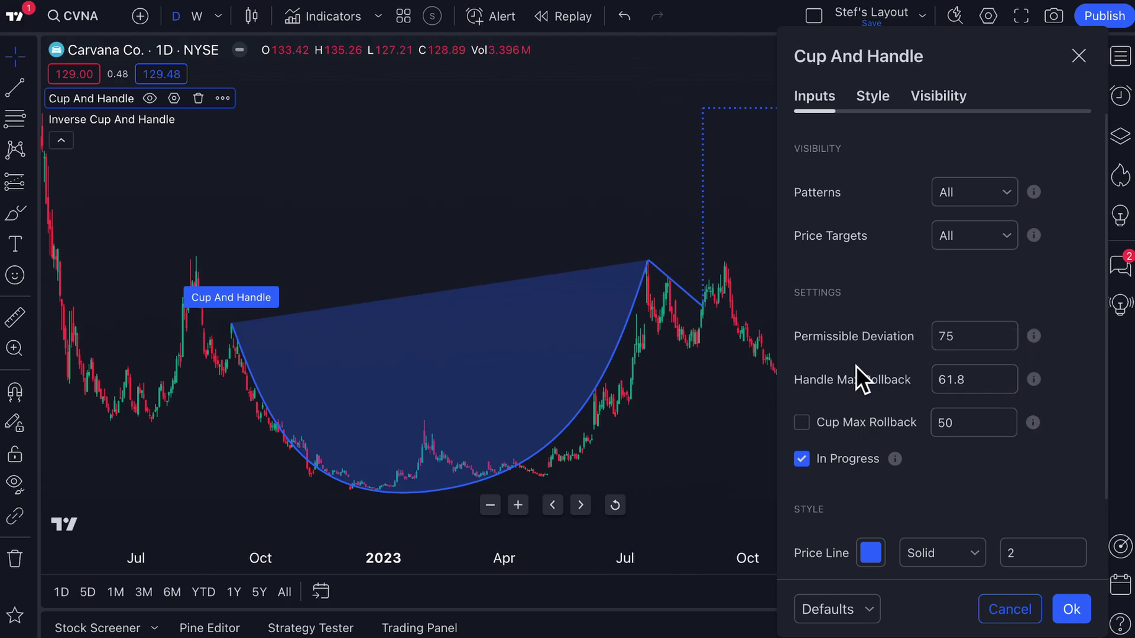
{"action": "left_click", "coordinate": [977, 379]}
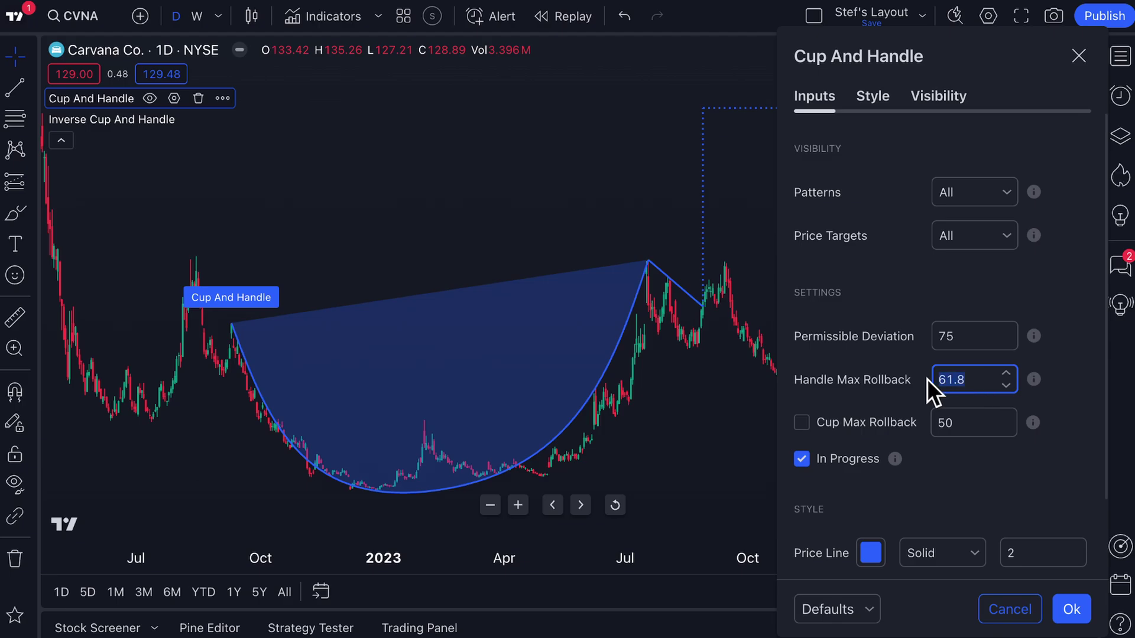
{"action": "type", "text": "75"}
{"action": "left_click", "coordinate": [943, 487]}
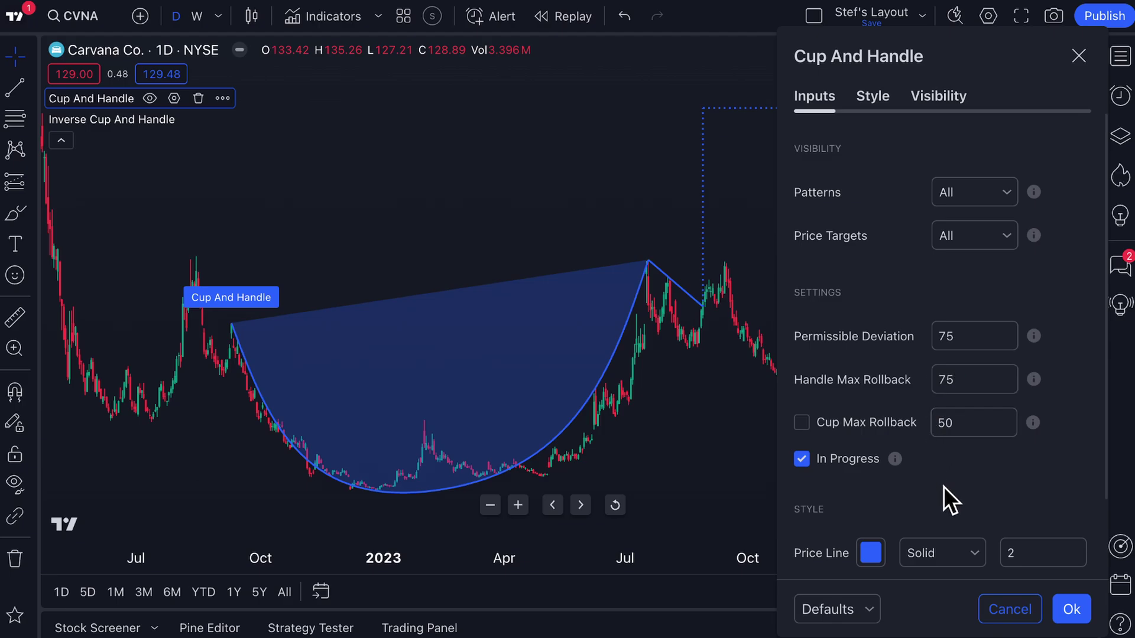
{"action": "scroll", "coordinate": [698, 413], "scroll_direction": "down", "scroll_amount": 4}
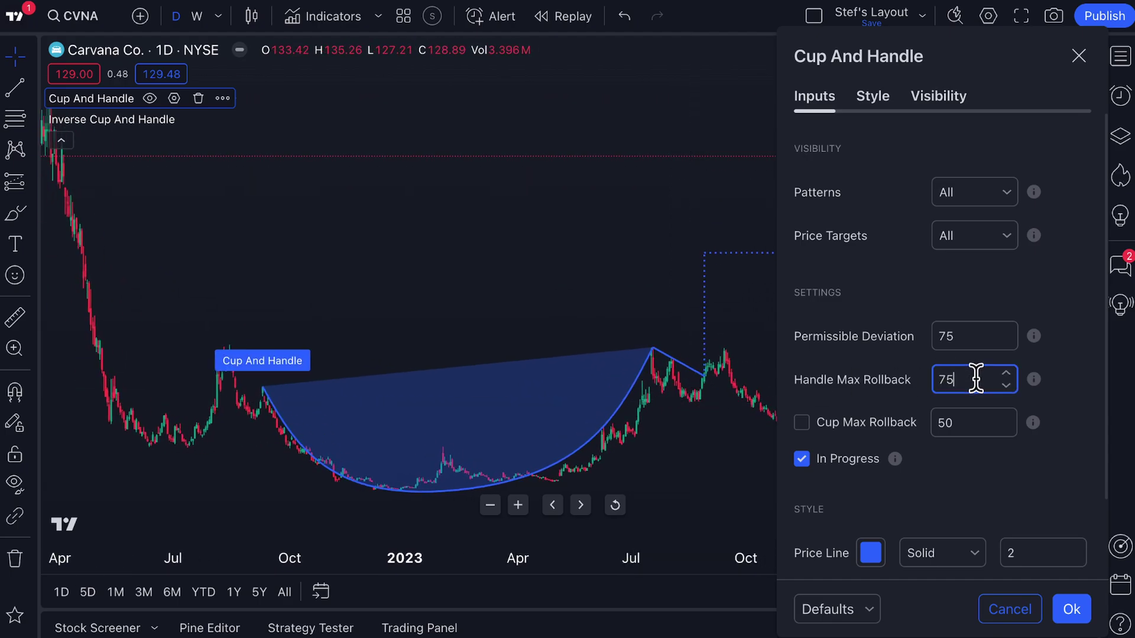
Step: Read the explanations of the Cup Max Rollback and In Progress settings, and close the Cup And Handle dialog
{"action": "left_click_drag", "start_coordinate": [973, 377], "coordinate": [938, 379]}
{"action": "left_click", "coordinate": [804, 423]}
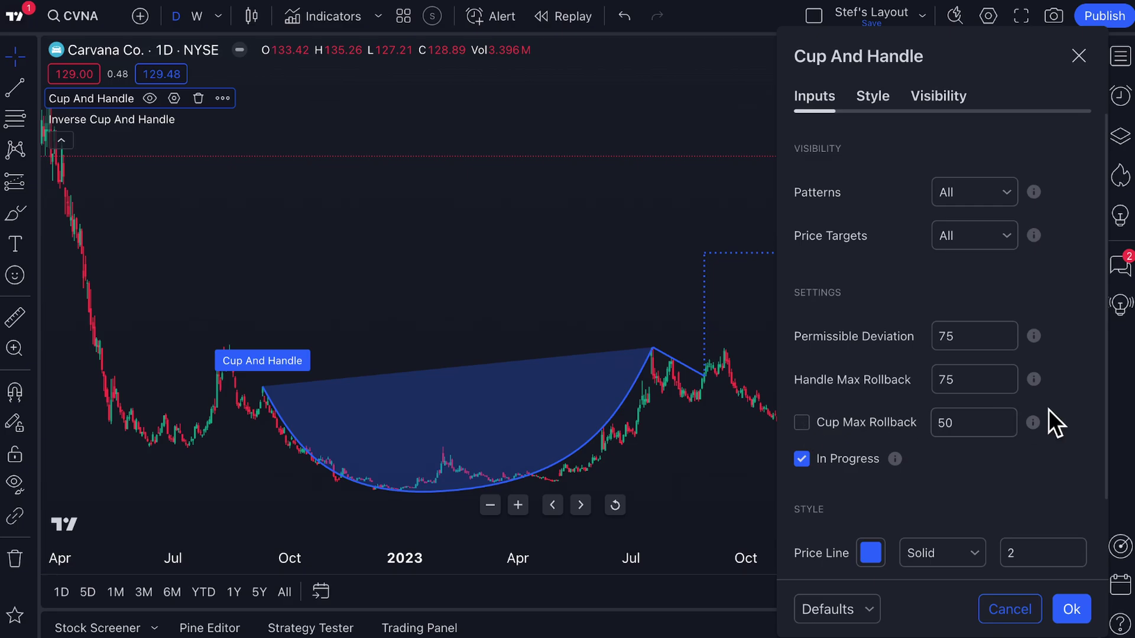
{"action": "mouse_move", "coordinate": [1036, 423]}
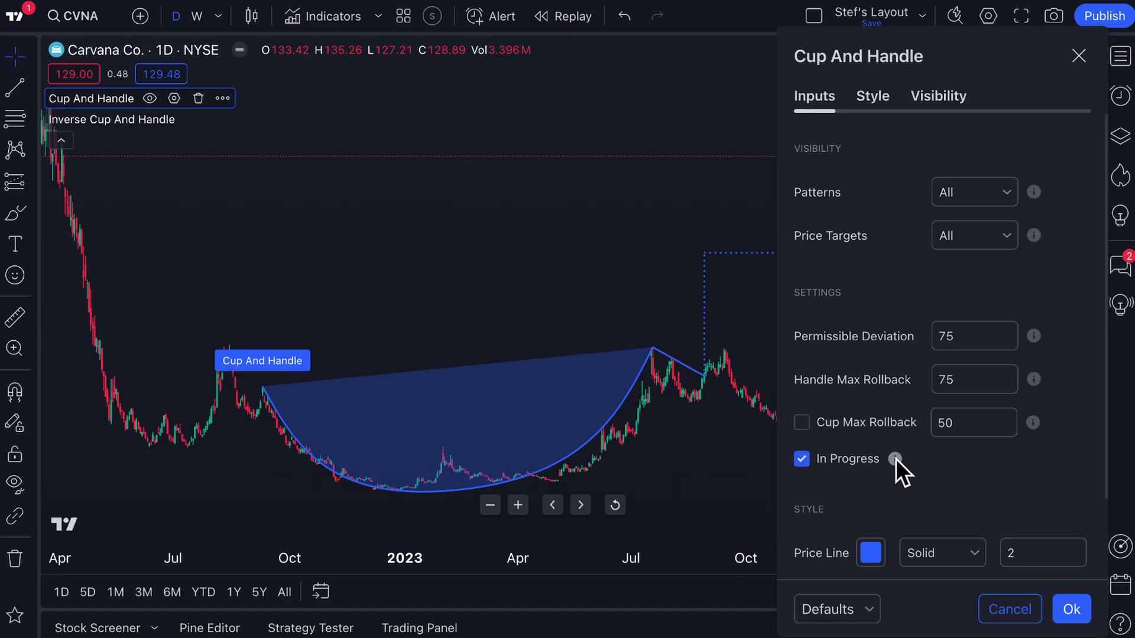
{"action": "mouse_move", "coordinate": [895, 459]}
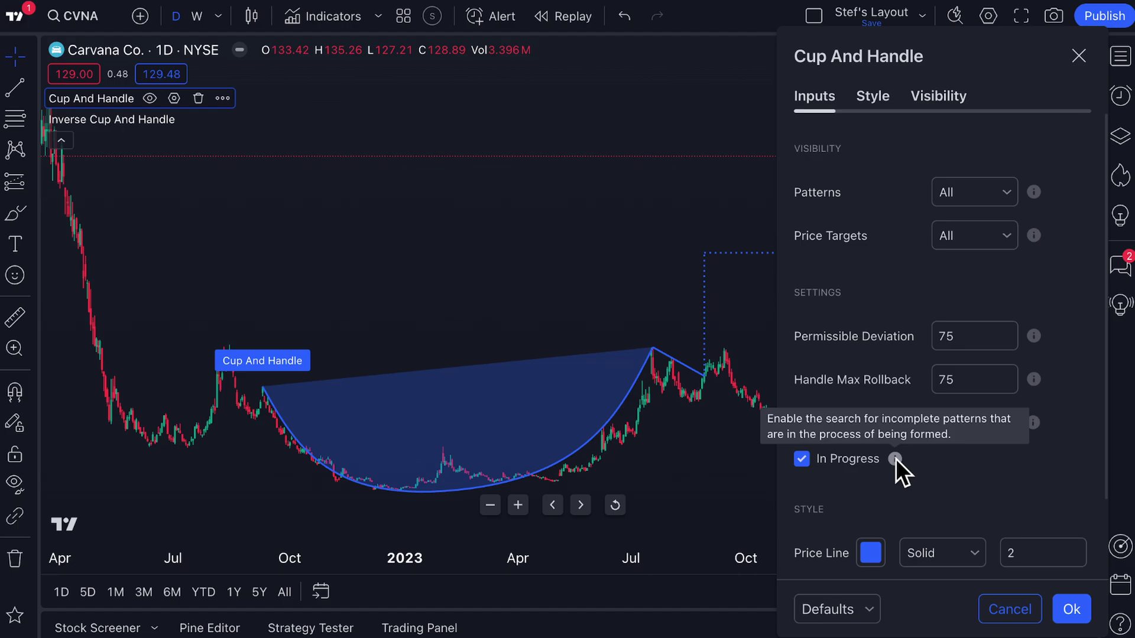
{"action": "left_click", "coordinate": [530, 187]}
Step: Switch the chart from Carvana to Walt Disney (DIS) on the NYSE
{"action": "left_click_drag", "start_coordinate": [530, 188], "coordinate": [266, 201]}
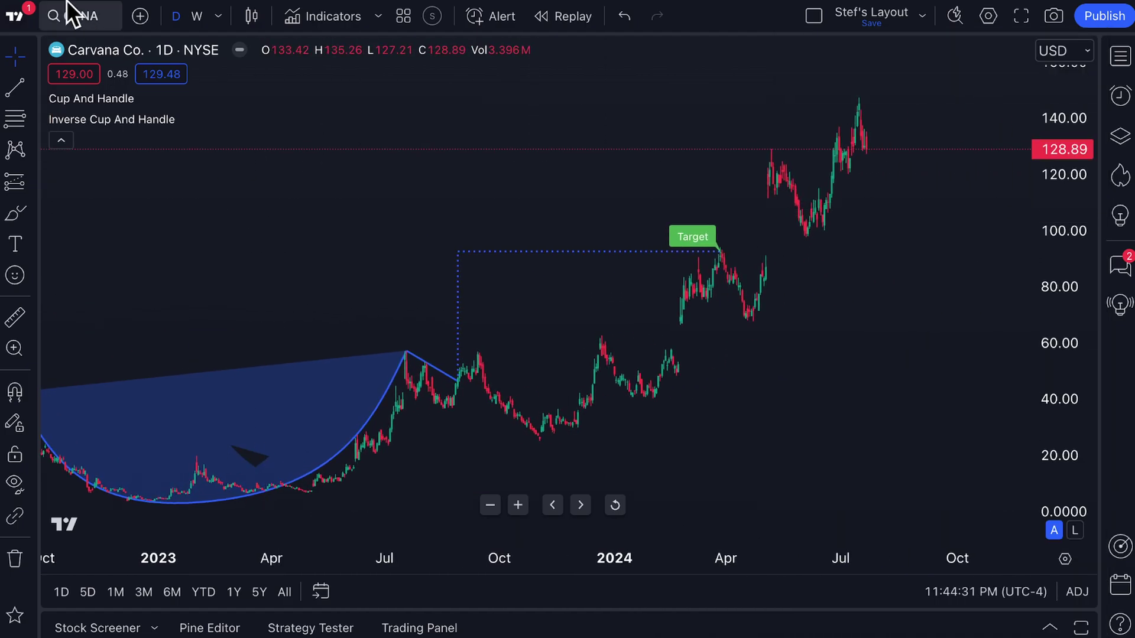
{"action": "left_click", "coordinate": [72, 16]}
{"action": "type", "text": "DI"}
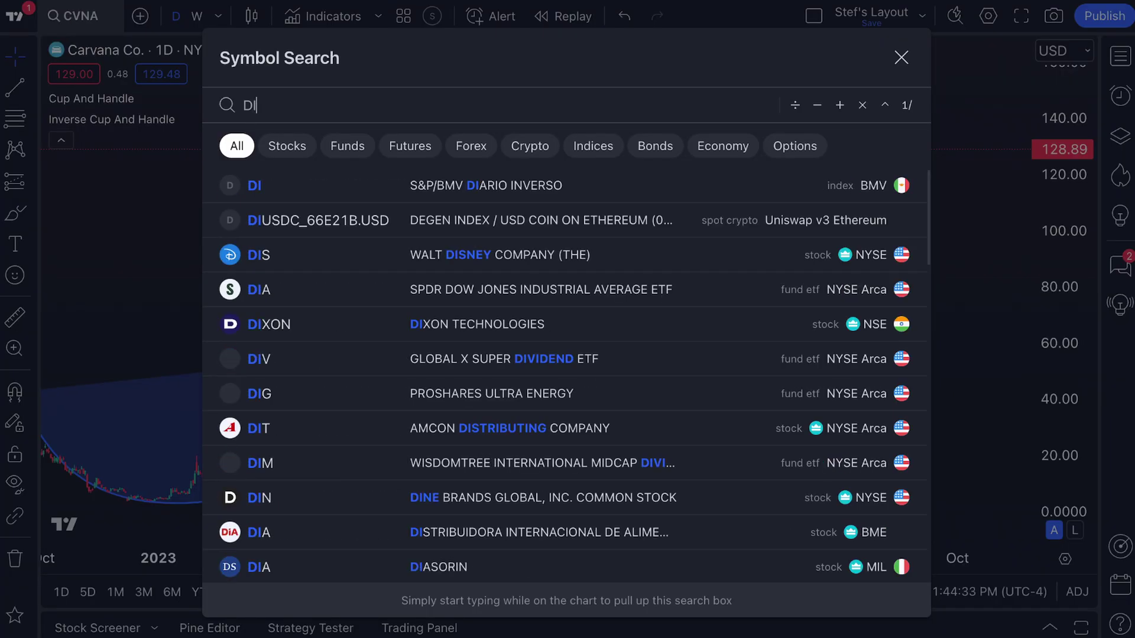
{"action": "type", "text": "S"}
{"action": "key", "text": "Return"}
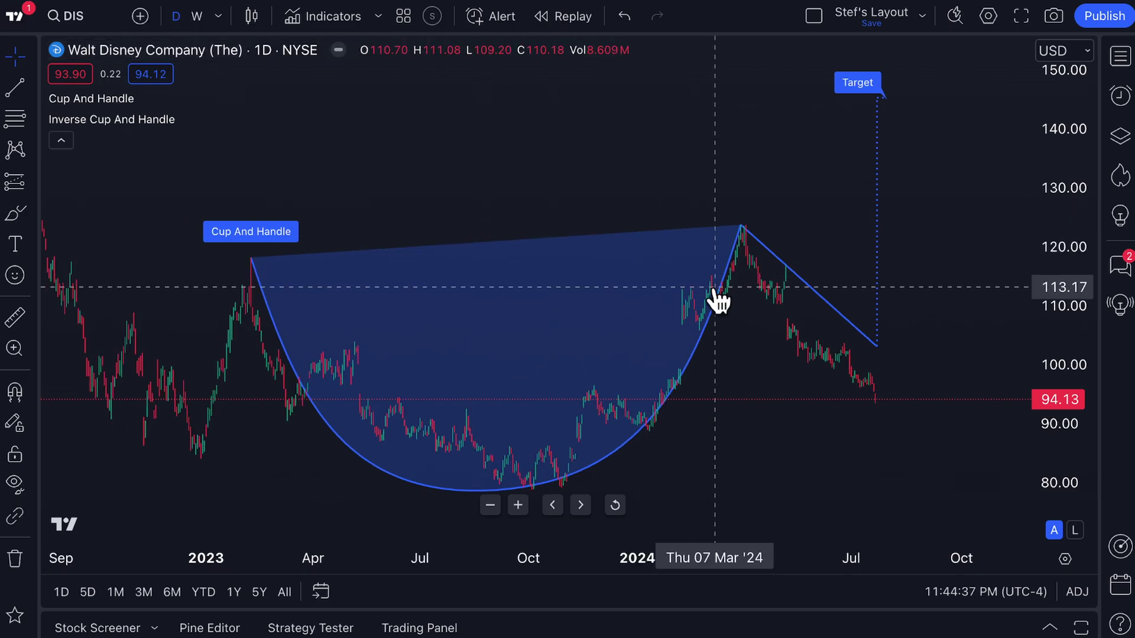
Step: Turn the Cup And Handle indicator's In Progress option off and back on, and accept the settings
{"action": "double_click", "coordinate": [703, 333]}
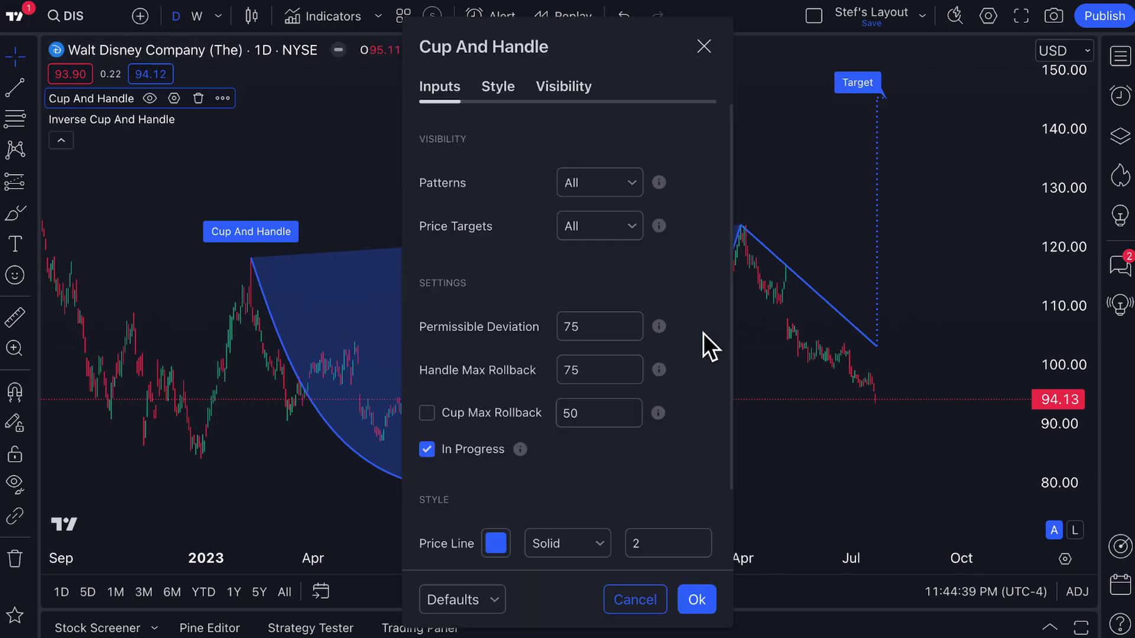
{"action": "left_click", "coordinate": [486, 450]}
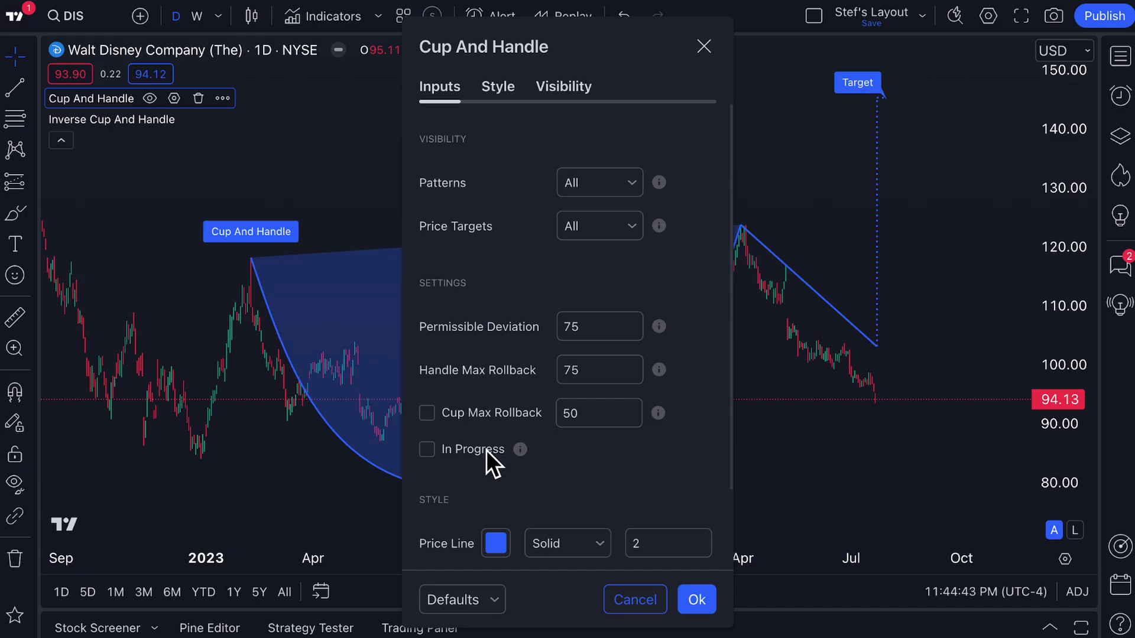
{"action": "left_click", "coordinate": [491, 449]}
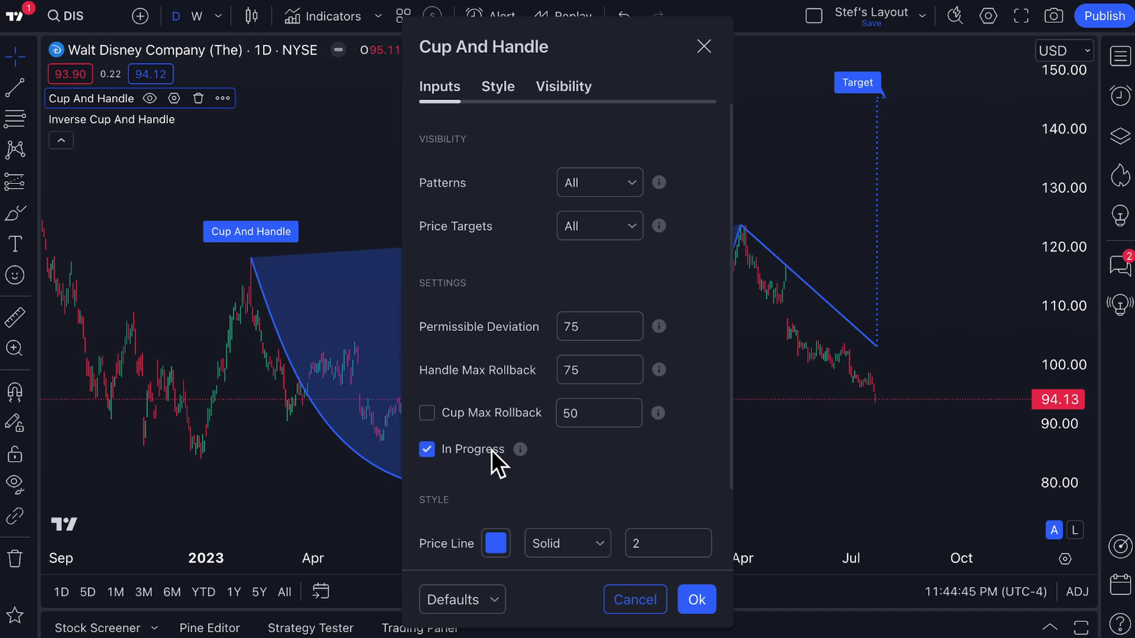
{"action": "left_click", "coordinate": [711, 606]}
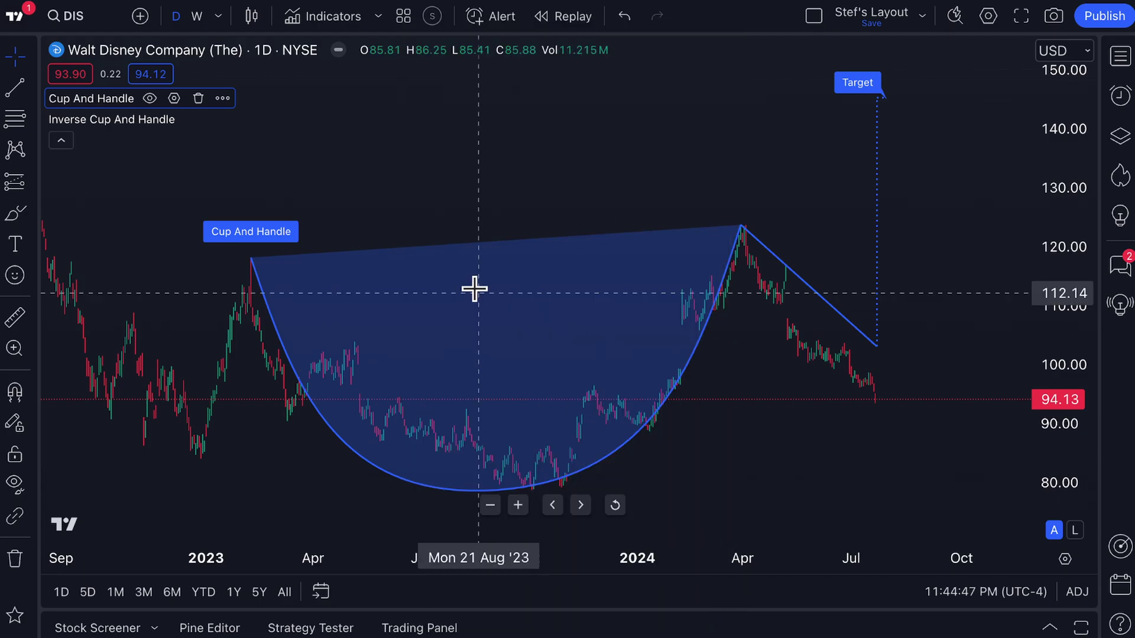
Step: Reopen the Cup And Handle settings, review the In Progress and style inputs, and close the dialog with In Progress enabled
{"action": "double_click", "coordinate": [272, 231]}
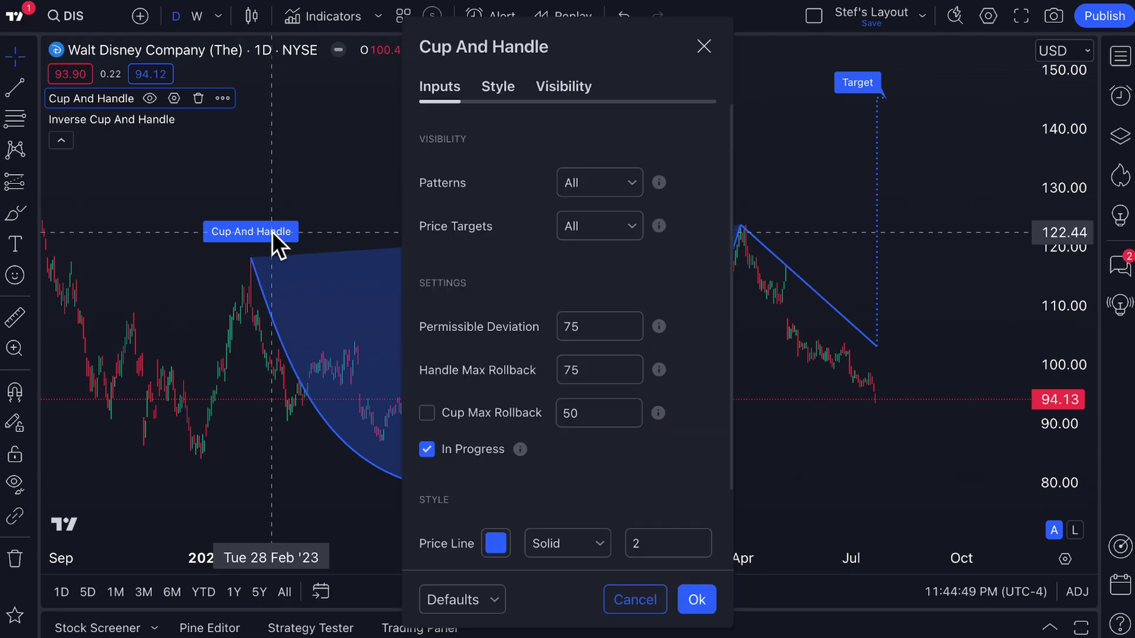
{"action": "left_click", "coordinate": [427, 449]}
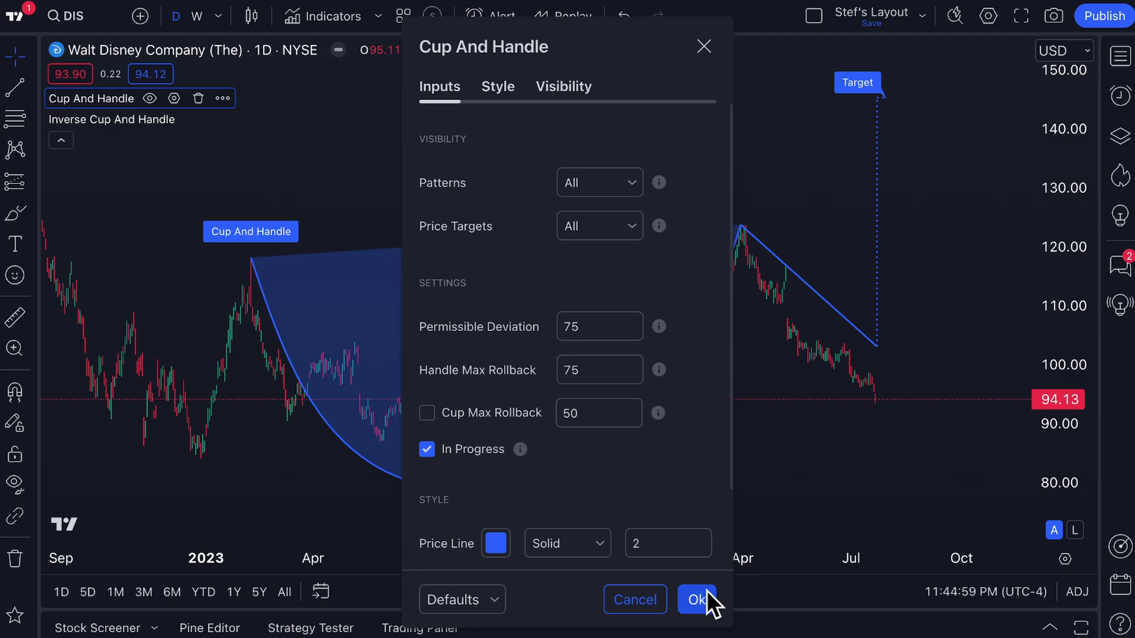
{"action": "scroll", "coordinate": [662, 512], "scroll_direction": "down", "scroll_amount": 2}
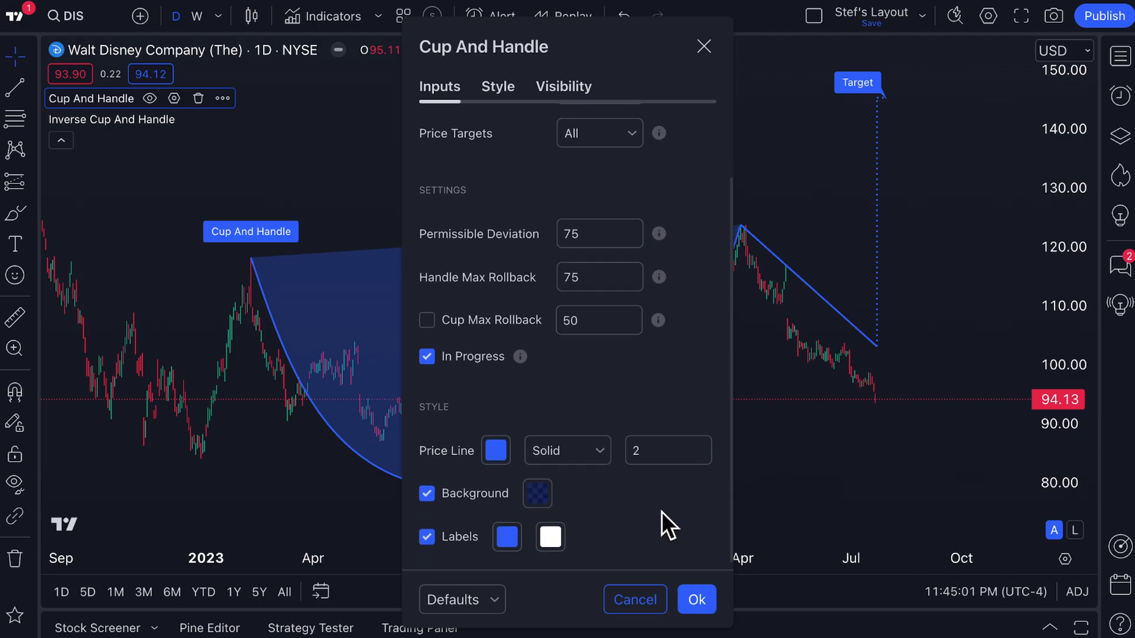
{"action": "scroll", "coordinate": [662, 512], "scroll_direction": "up", "scroll_amount": 1}
{"action": "left_click", "coordinate": [697, 600]}
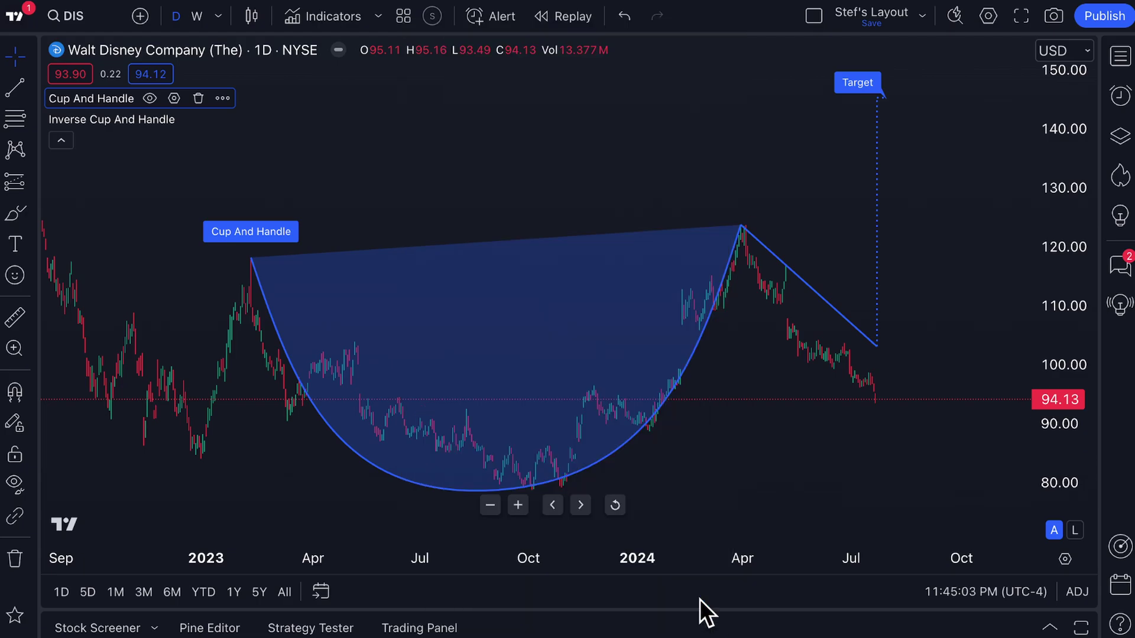
Step: Switch the chart to HubSpot, Inc. (HUBS) on the NYSE
{"action": "scroll", "coordinate": [388, 127], "scroll_direction": "down", "scroll_amount": 1}
{"action": "left_click_drag", "start_coordinate": [380, 162], "coordinate": [342, 162]}
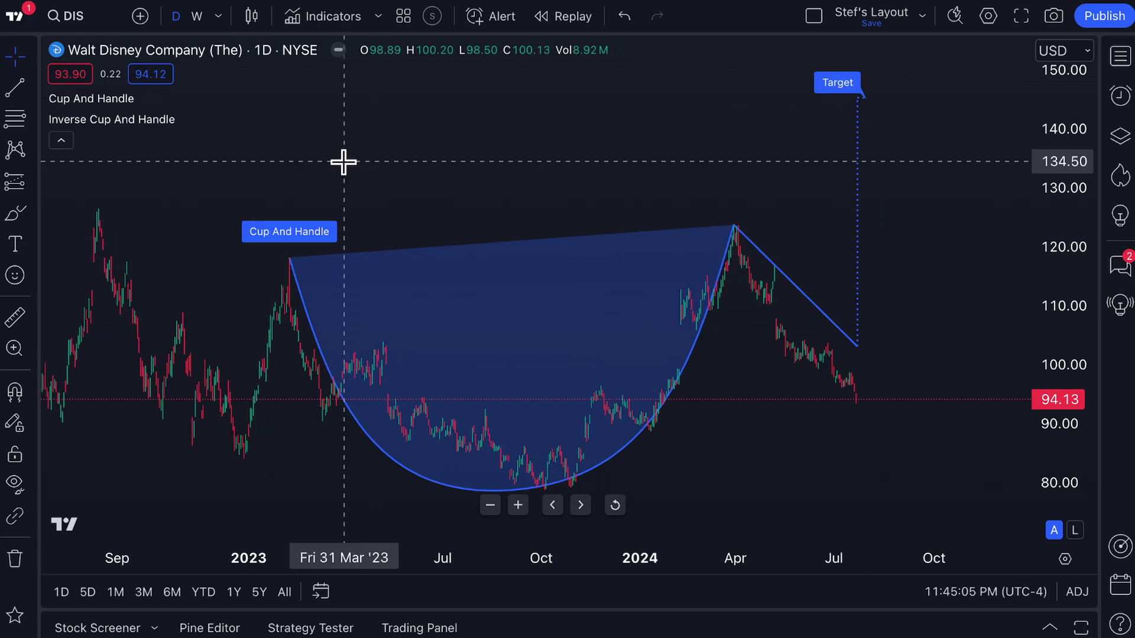
{"action": "left_click", "coordinate": [80, 13]}
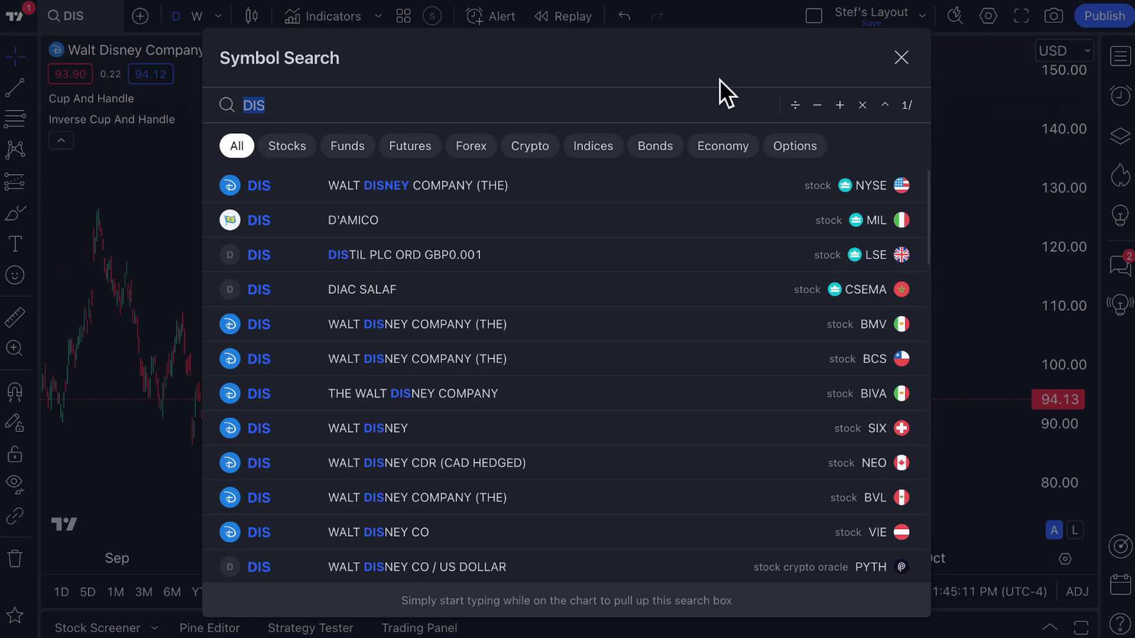
{"action": "type", "text": "HUV"}
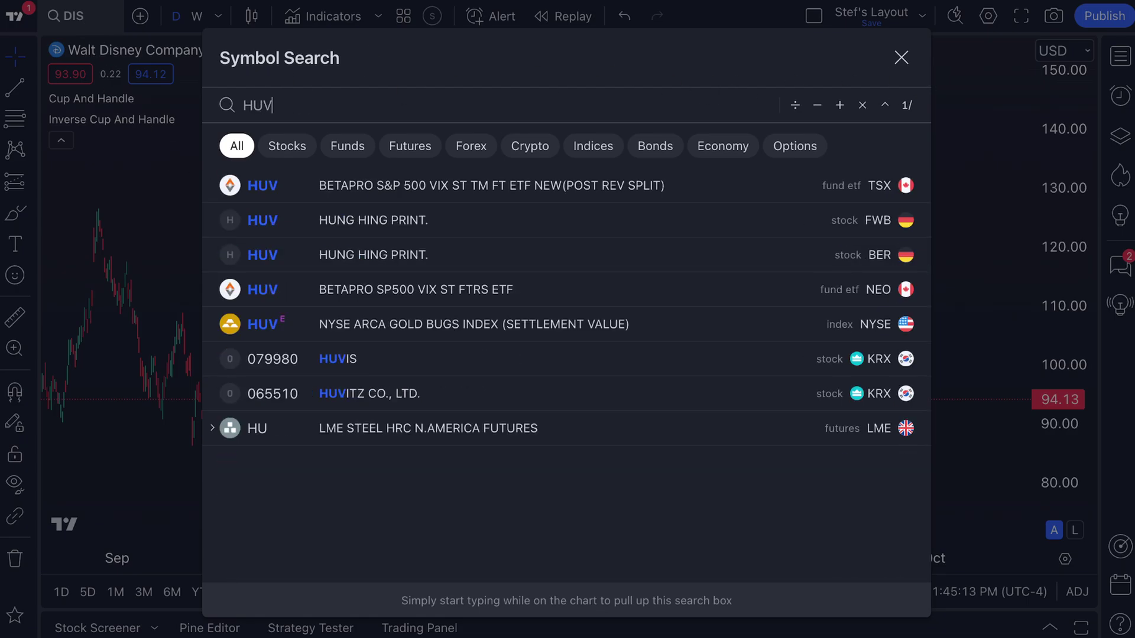
{"action": "key", "text": "BackSpace"}
{"action": "type", "text": "BS"}
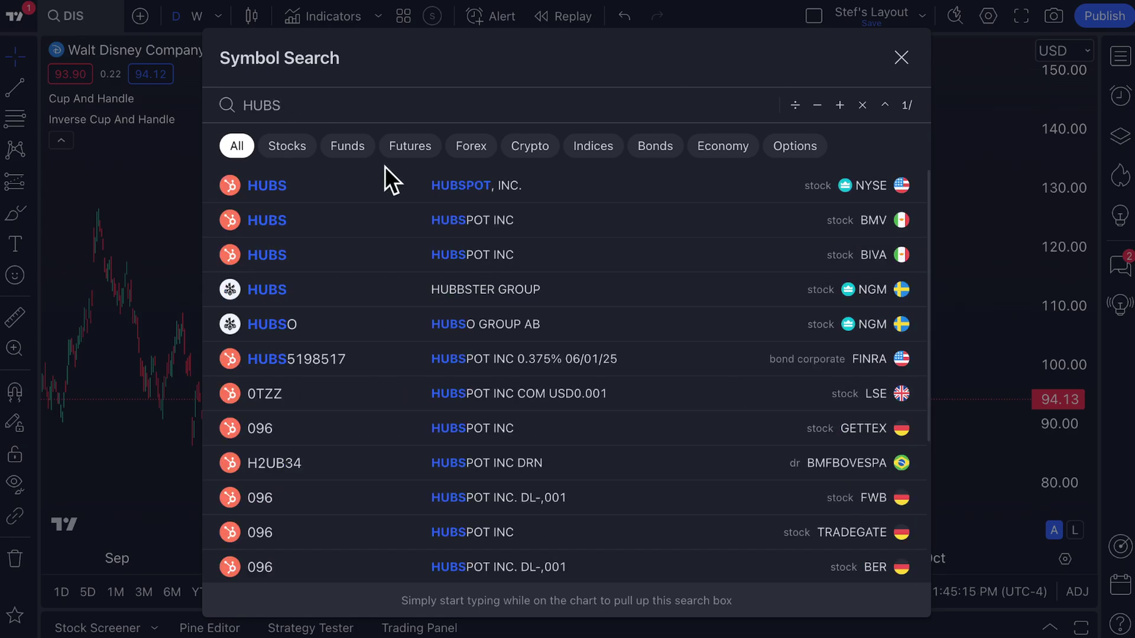
{"action": "left_click", "coordinate": [385, 193]}
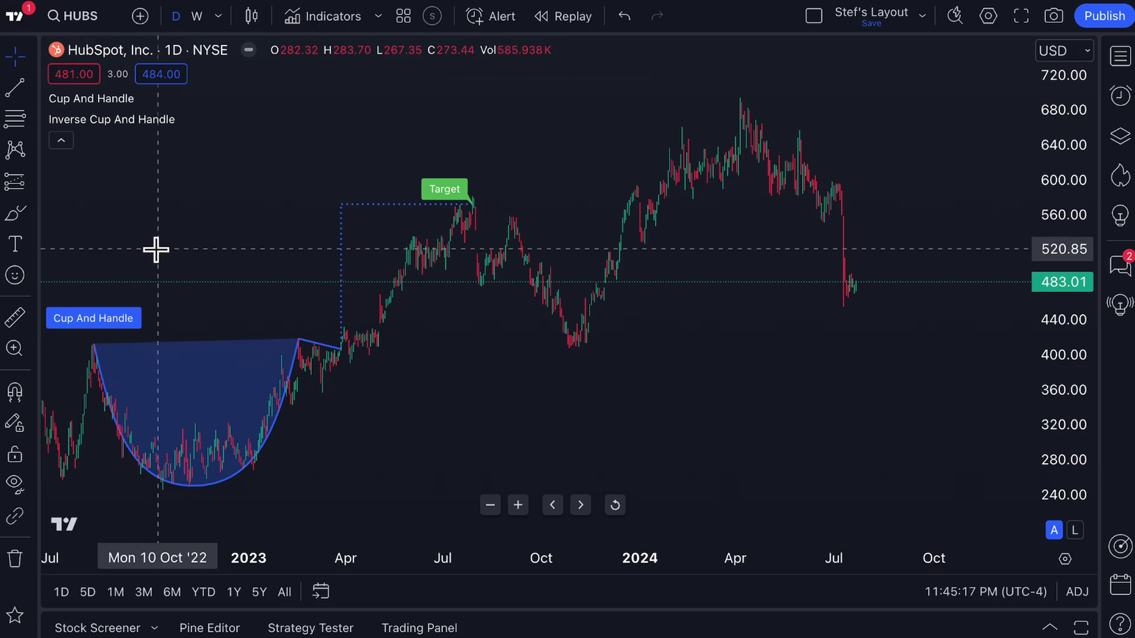
Step: Start a bar replay of the HubSpot chart from about 28 Mar '23, where the handle ends
{"action": "left_click_drag", "start_coordinate": [157, 248], "coordinate": [524, 286]}
{"action": "scroll", "coordinate": [525, 286], "scroll_direction": "up", "scroll_amount": 5}
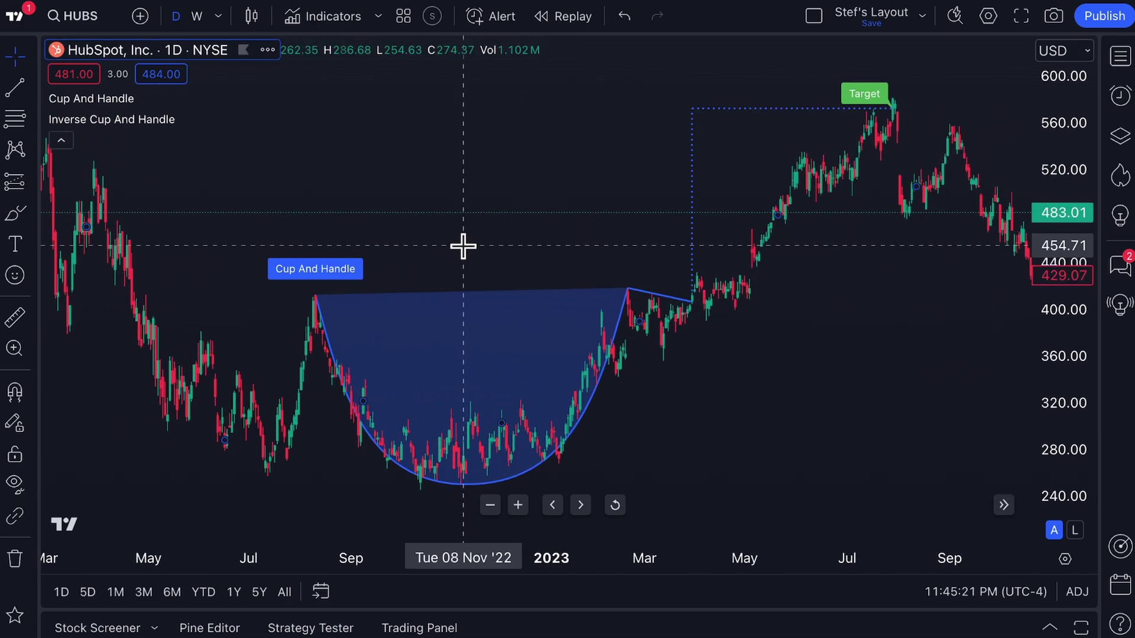
{"action": "left_click_drag", "start_coordinate": [463, 246], "coordinate": [391, 246]}
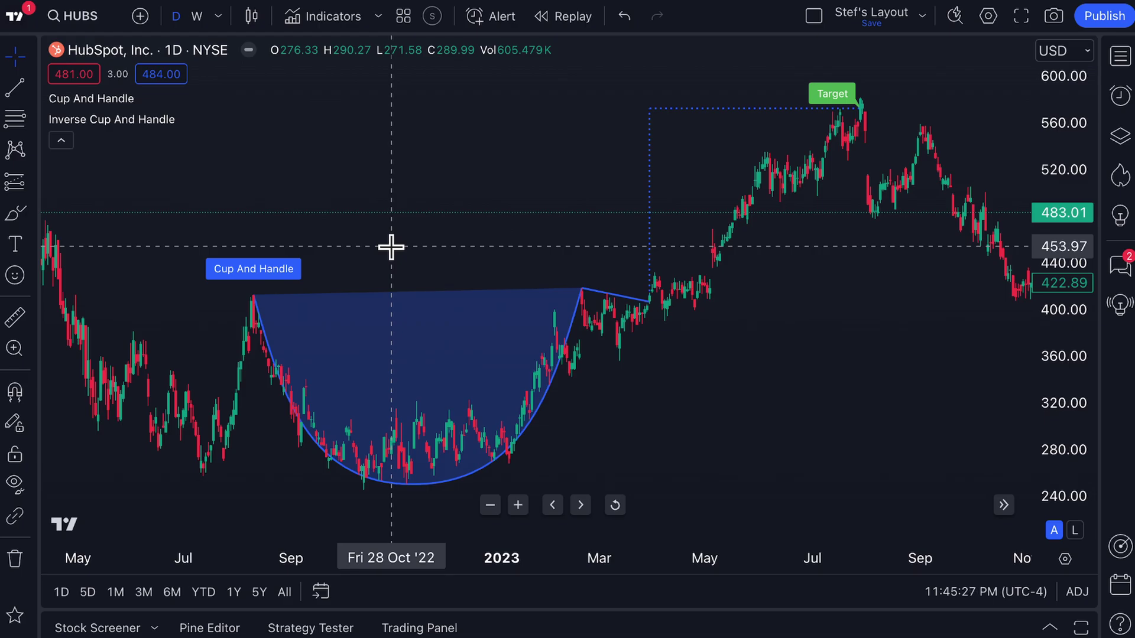
{"action": "left_click", "coordinate": [577, 23]}
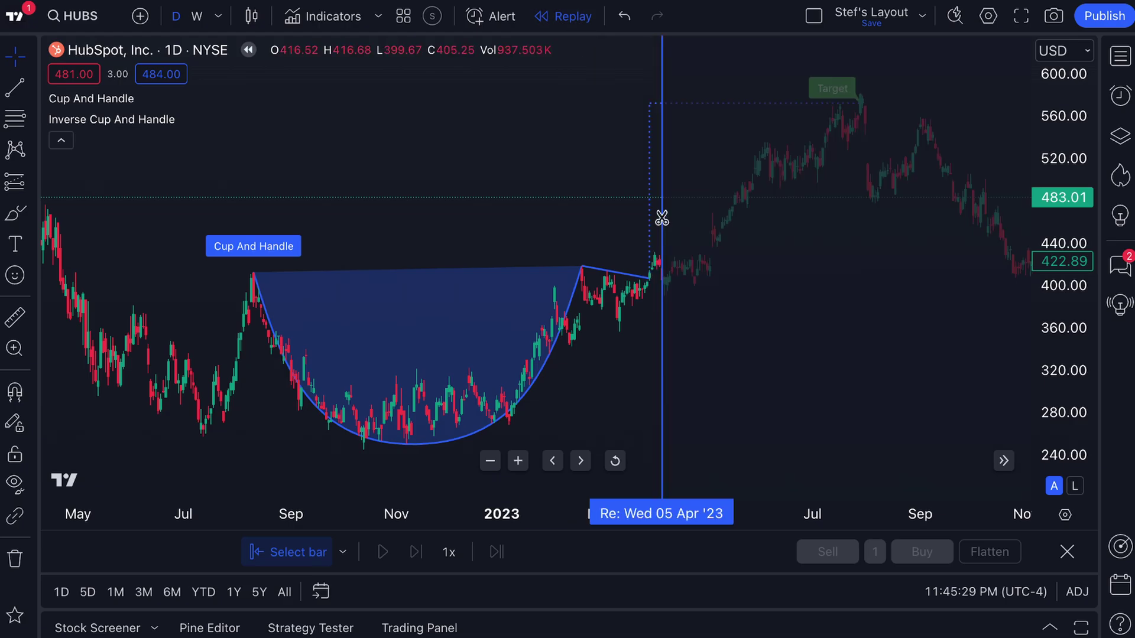
{"action": "left_click", "coordinate": [651, 308]}
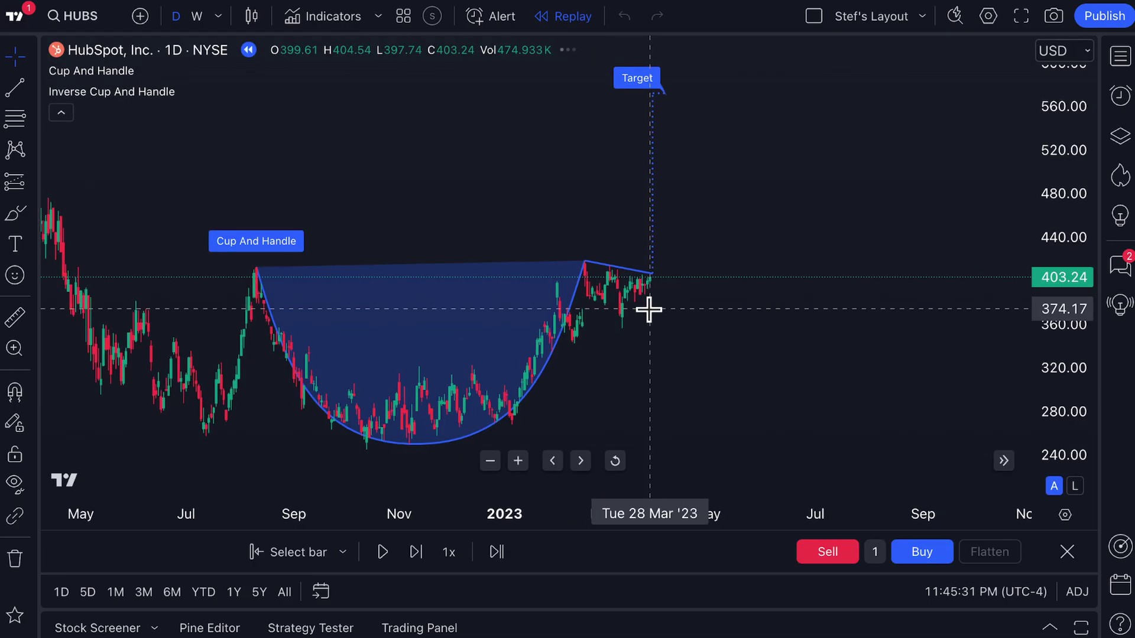
Step: Remove the Cup And Handle indicator from the replay chart and bring the bare cup-shaped price action into view
{"action": "left_click_drag", "start_coordinate": [814, 183], "coordinate": [659, 193]}
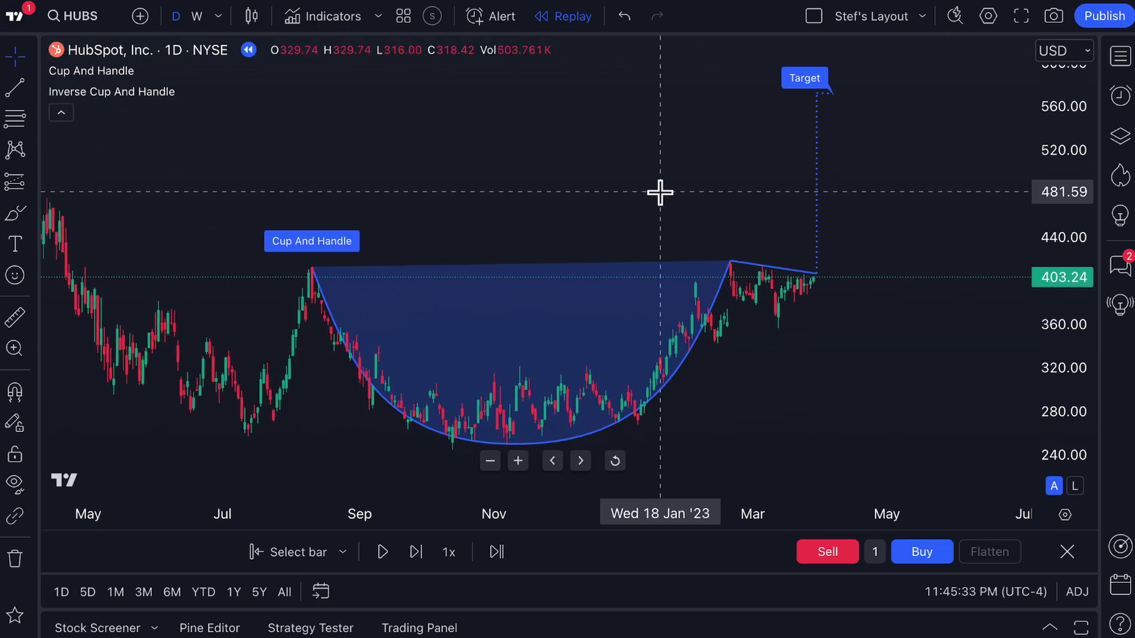
{"action": "key", "text": "Delete"}
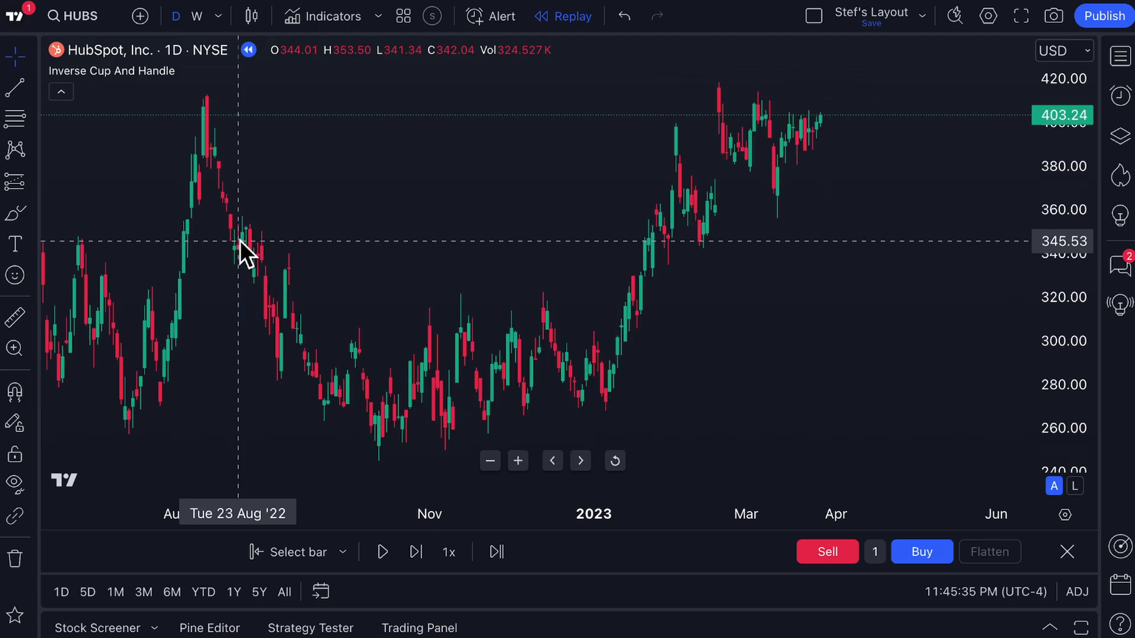
{"action": "left_click_drag", "start_coordinate": [370, 175], "coordinate": [441, 182]}
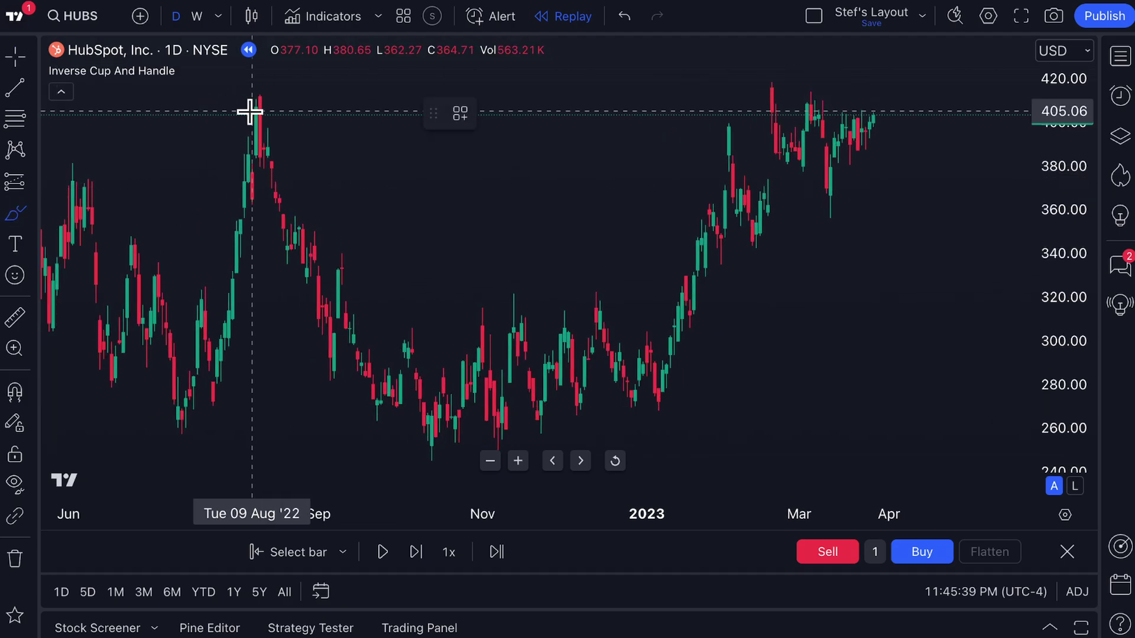
Step: Draw an arc tracing the cup from the 11 Aug '22 peak to the February 2023 peak, bottoming at about 244.74
{"action": "left_click", "coordinate": [36, 215]}
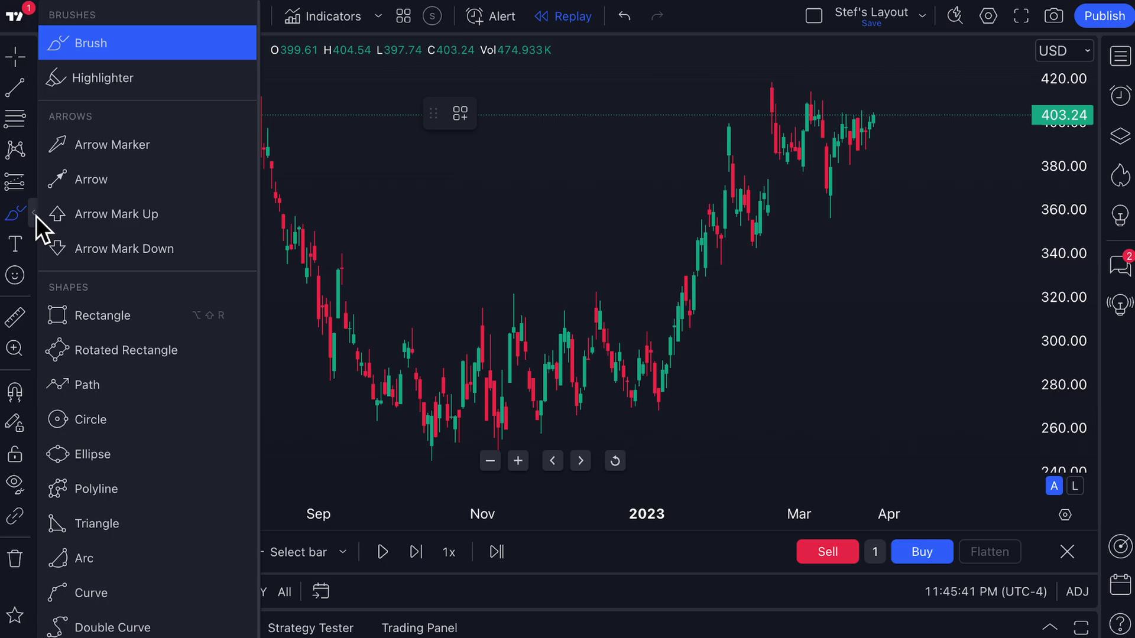
{"action": "left_click", "coordinate": [93, 557]}
{"action": "left_click", "coordinate": [260, 98]}
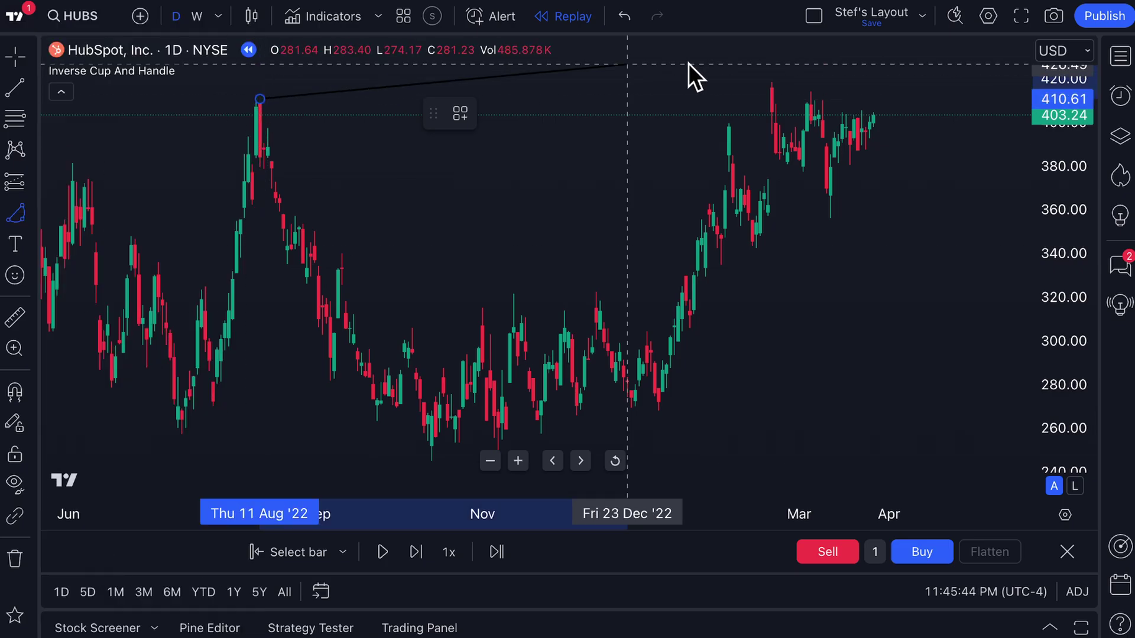
{"action": "left_click", "coordinate": [772, 97]}
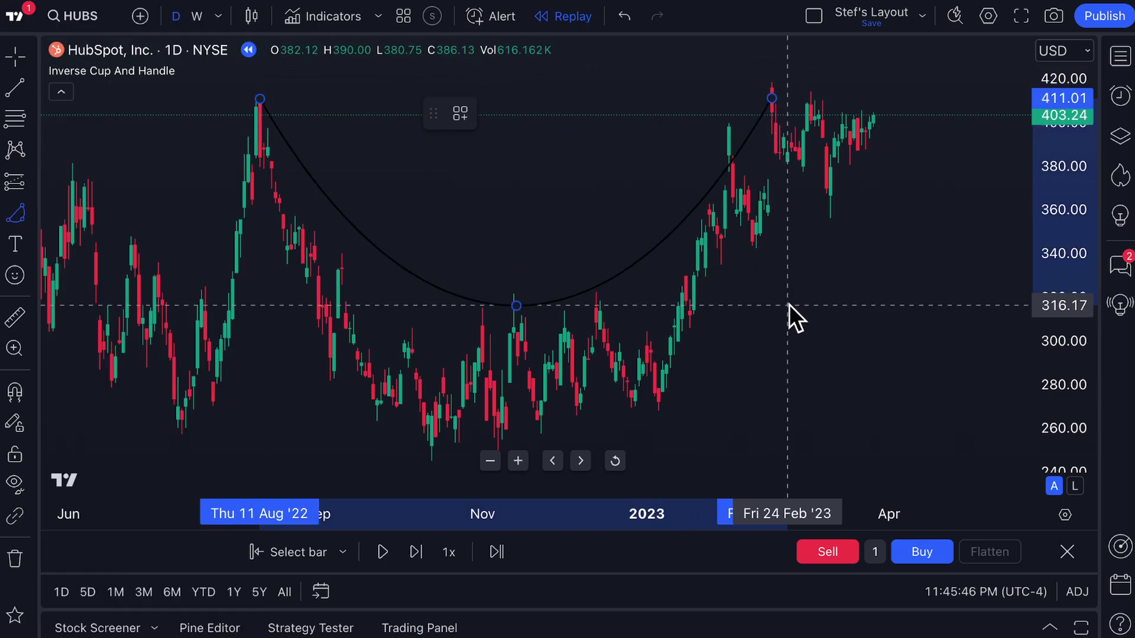
{"action": "left_click", "coordinate": [785, 460]}
Step: Set the arc's line colour to white and its thickness to 4px, and deselect it
{"action": "left_click", "coordinate": [493, 112]}
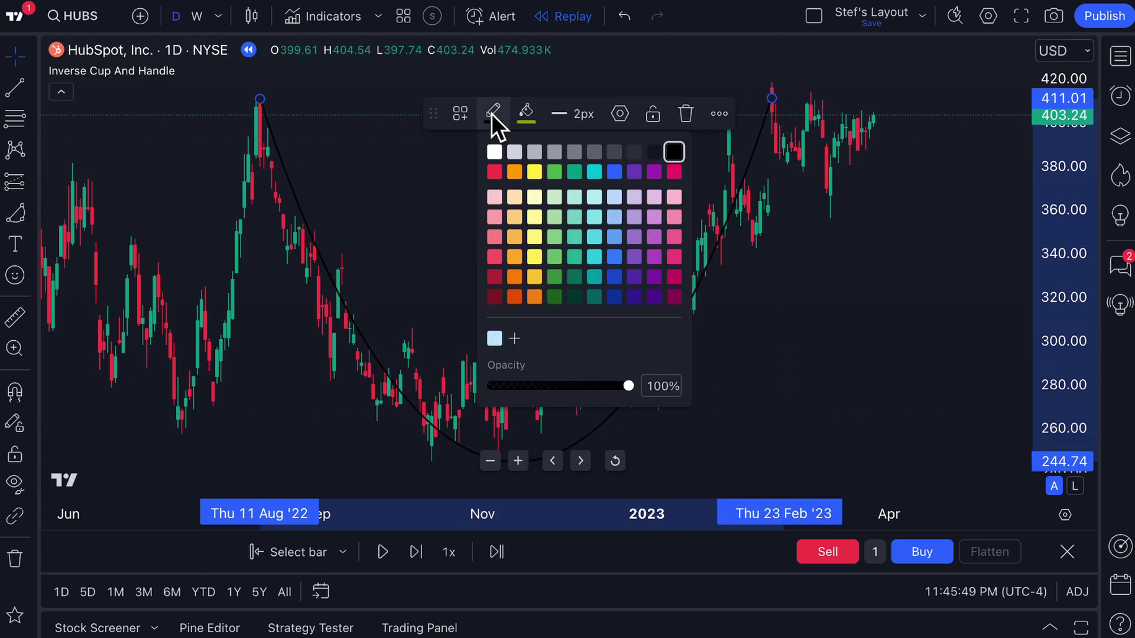
{"action": "left_click", "coordinate": [494, 152]}
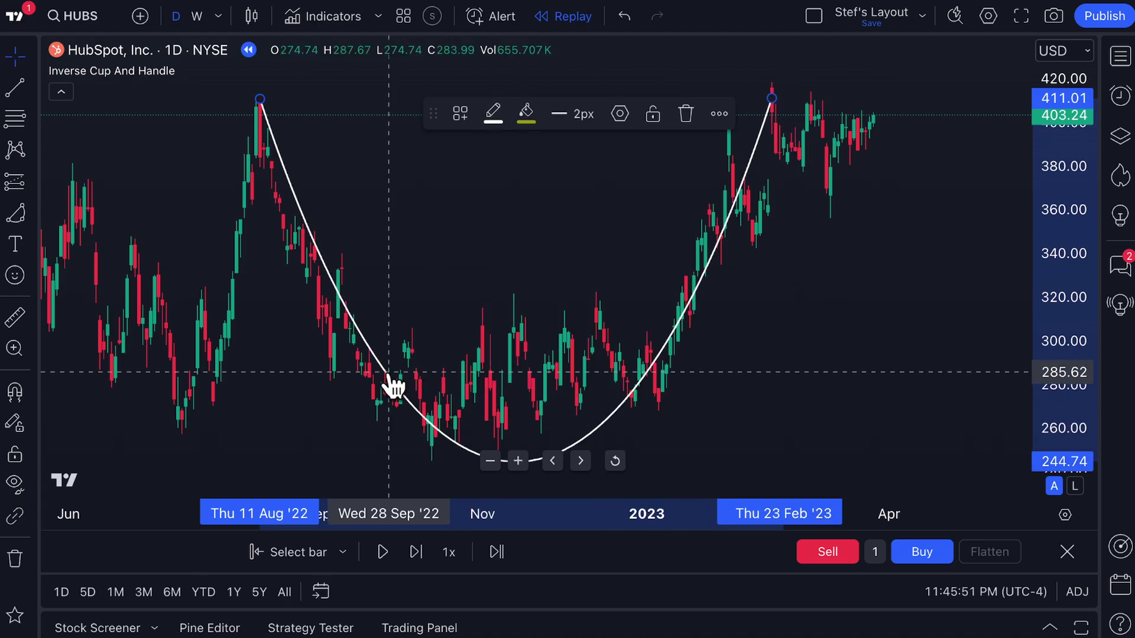
{"action": "left_click", "coordinate": [569, 113]}
{"action": "left_click", "coordinate": [579, 232]}
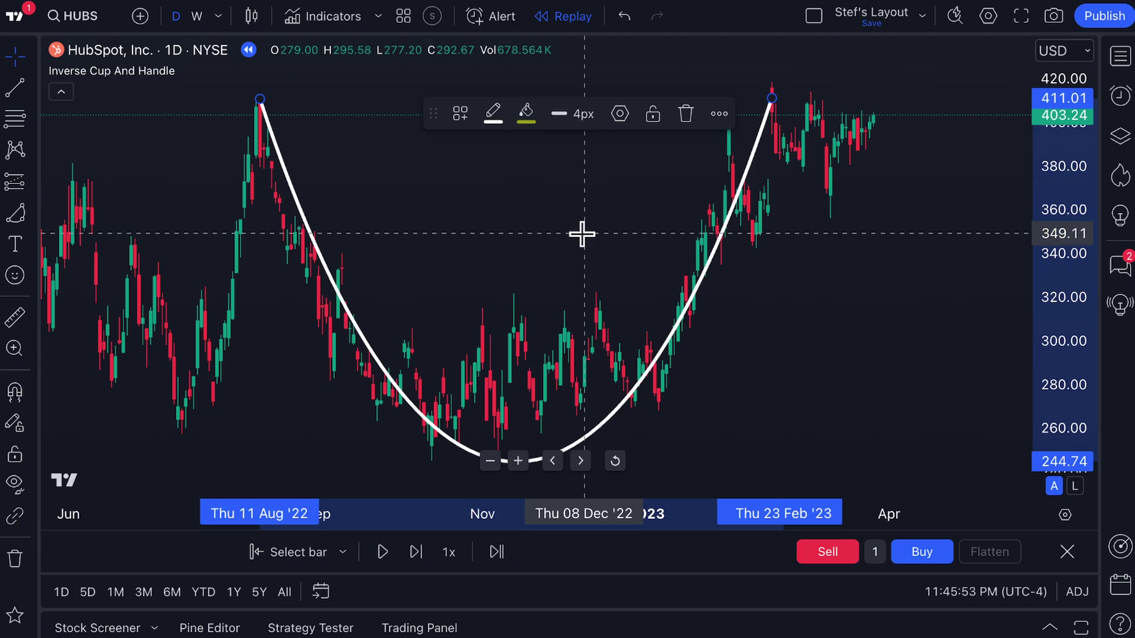
{"action": "left_click", "coordinate": [424, 171]}
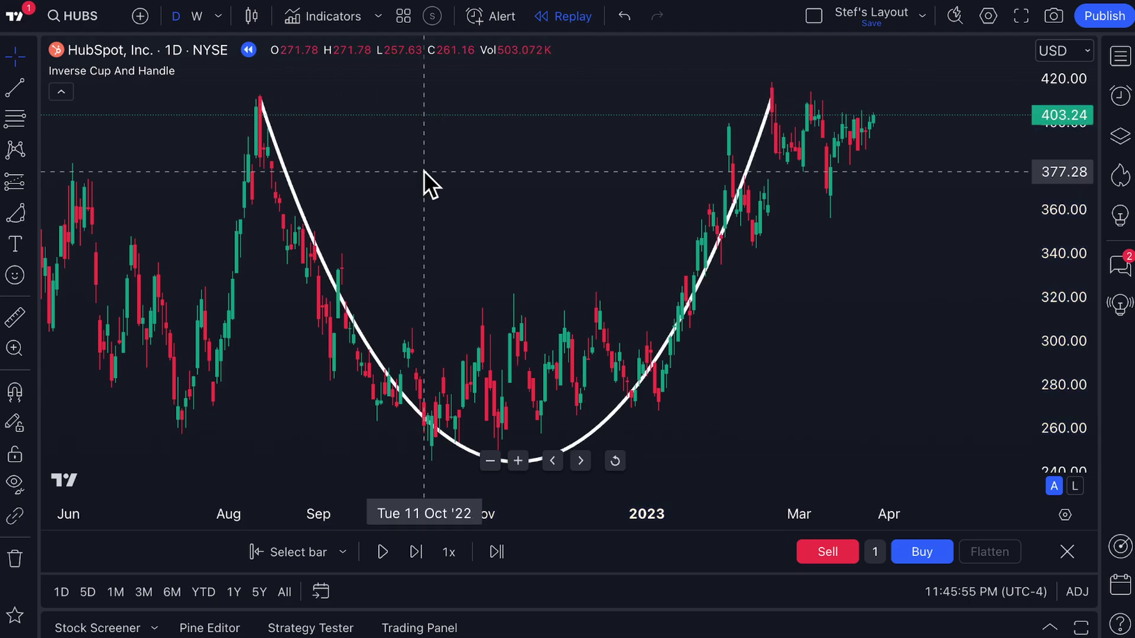
Step: Draw a trend line across the cup's rim from 10 Aug '22 to 16 Feb '23, ending at about 412.99
{"action": "left_click", "coordinate": [15, 88]}
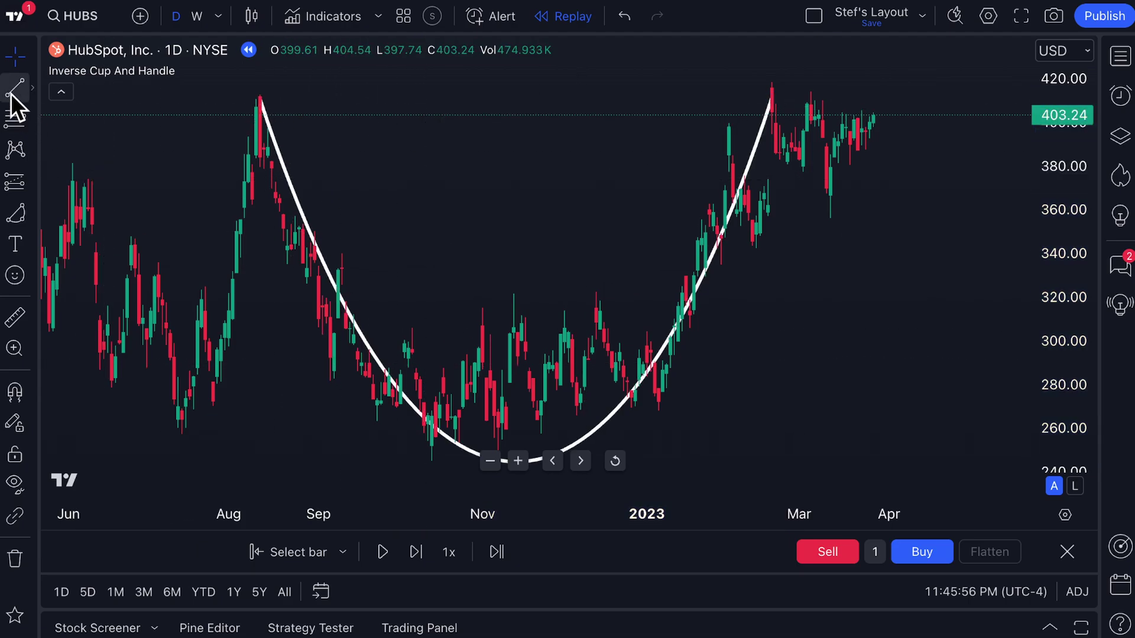
{"action": "left_click", "coordinate": [256, 96]}
{"action": "left_click", "coordinate": [767, 92]}
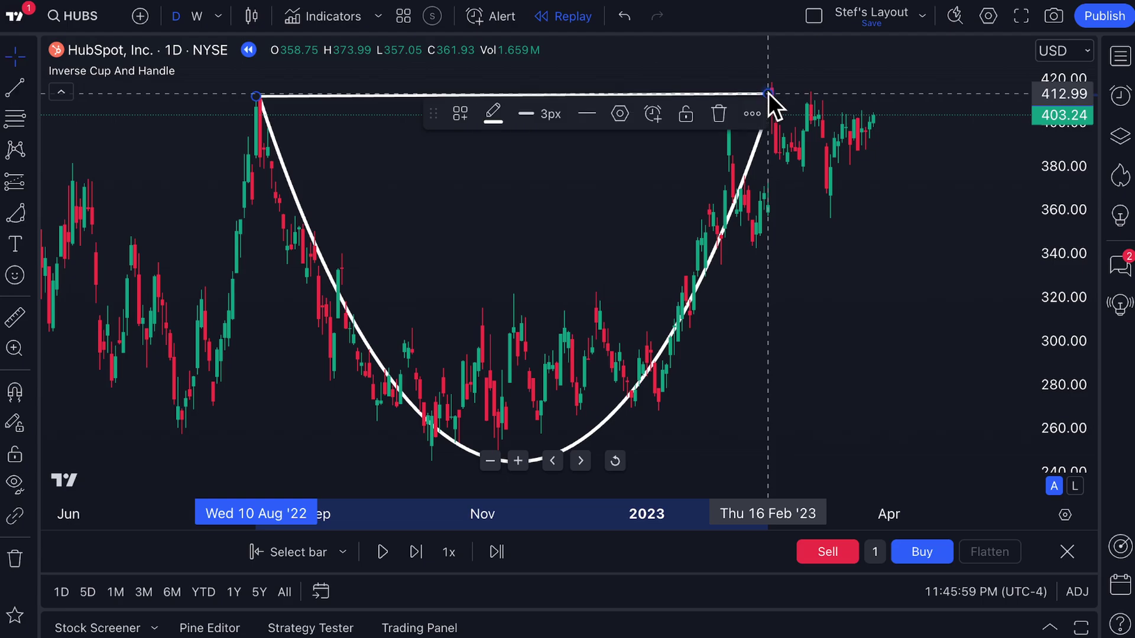
Step: Draw a trend line along the handle's highs from 15 Feb '23 at about 414.98 to 5 Apr '23 at about 401.49
{"action": "left_click", "coordinate": [15, 88]}
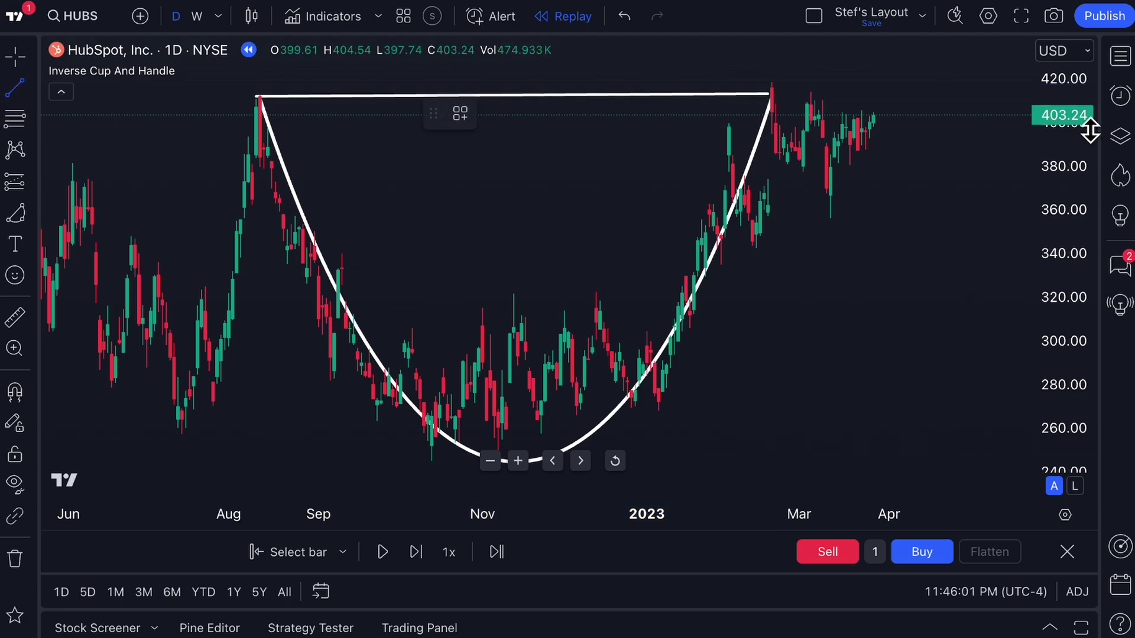
{"action": "left_click", "coordinate": [764, 90]}
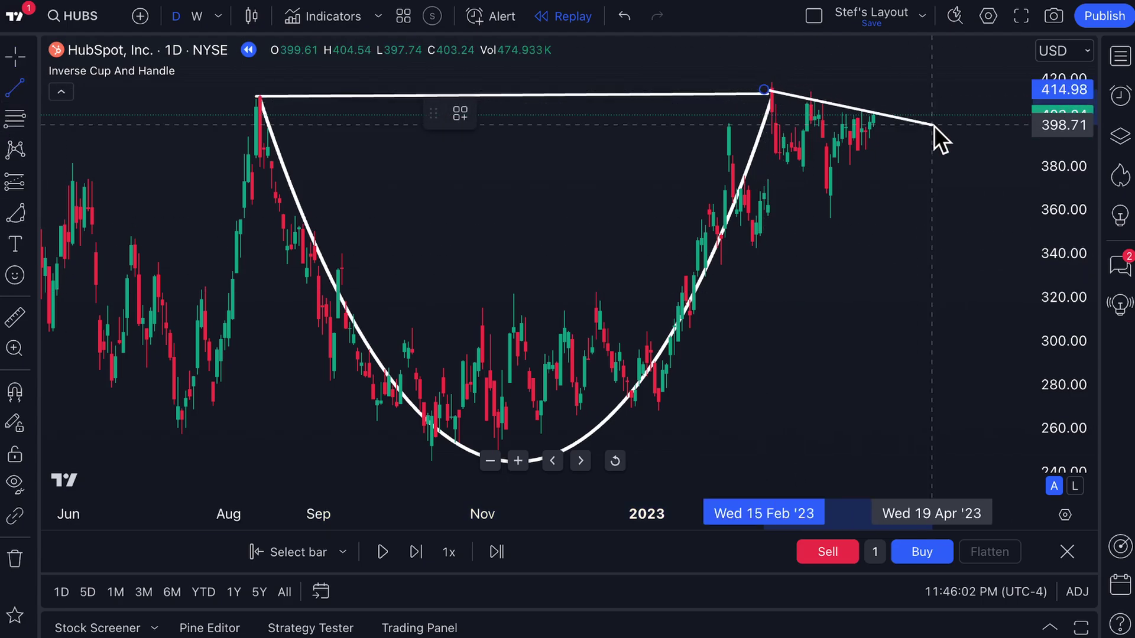
{"action": "left_click", "coordinate": [897, 119]}
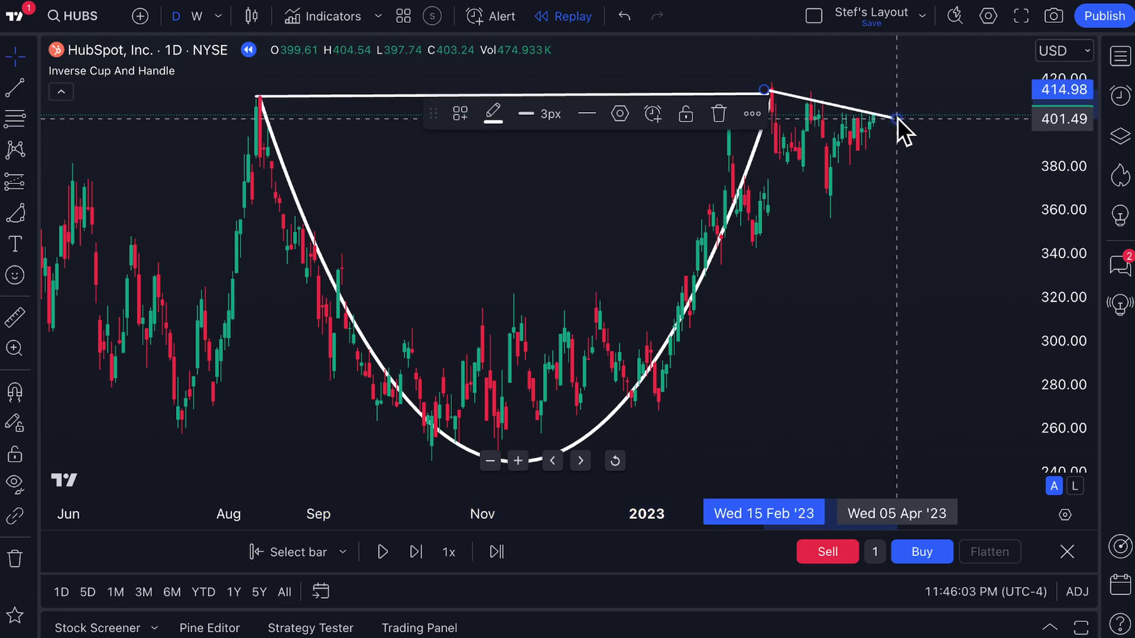
Step: Draw a trend line along the handle's lows from 10 Feb '23 at about 387.99, ending at about 374, and deselect it
{"action": "left_click", "coordinate": [14, 88]}
{"action": "left_click", "coordinate": [752, 148]}
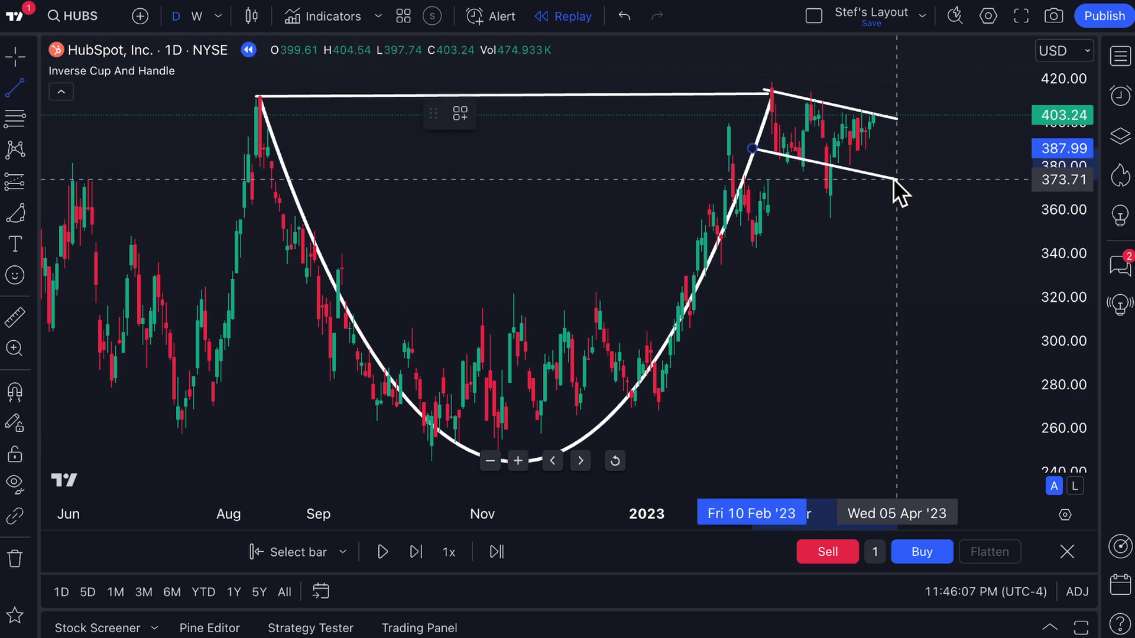
{"action": "left_click", "coordinate": [880, 177]}
{"action": "left_click", "coordinate": [829, 270]}
Step: Add the Cup and Handle Chart Pattern indicator to the HubSpot daily chart and close the indicator list
{"action": "scroll", "coordinate": [840, 278], "scroll_direction": "down", "scroll_amount": 5}
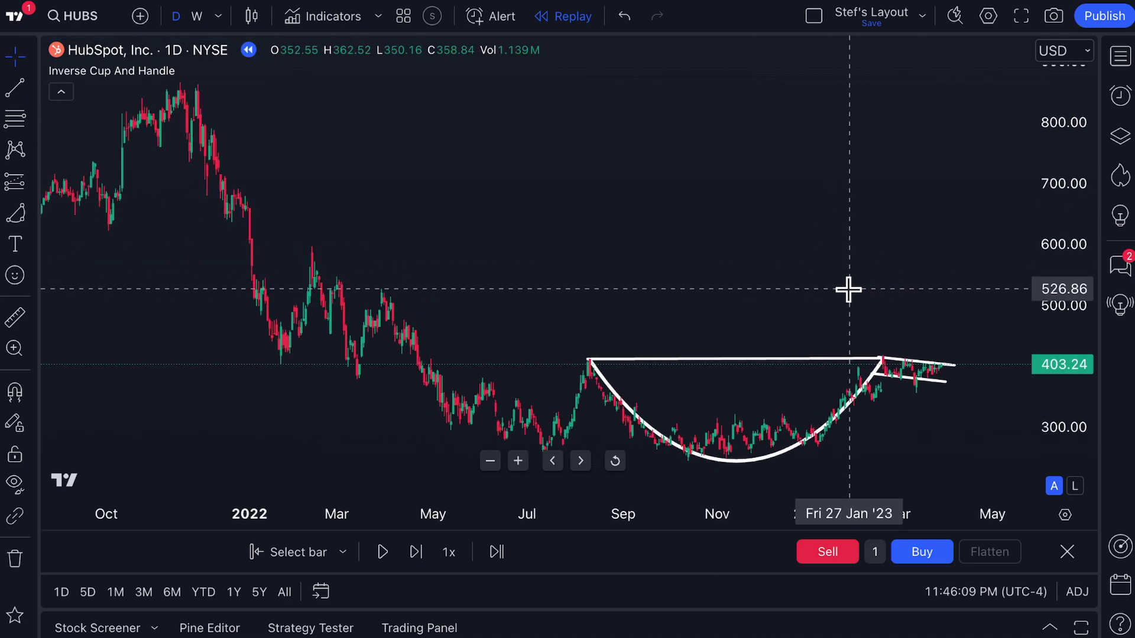
{"action": "left_click_drag", "start_coordinate": [853, 271], "coordinate": [686, 288]}
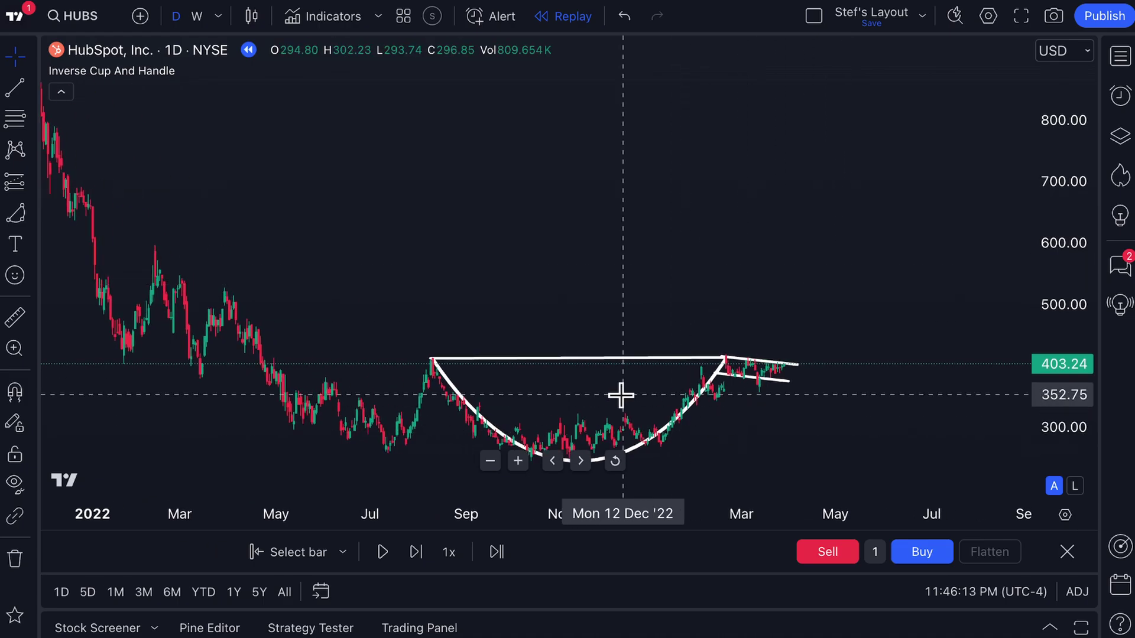
{"action": "scroll", "coordinate": [621, 395], "scroll_direction": "up", "scroll_amount": 2}
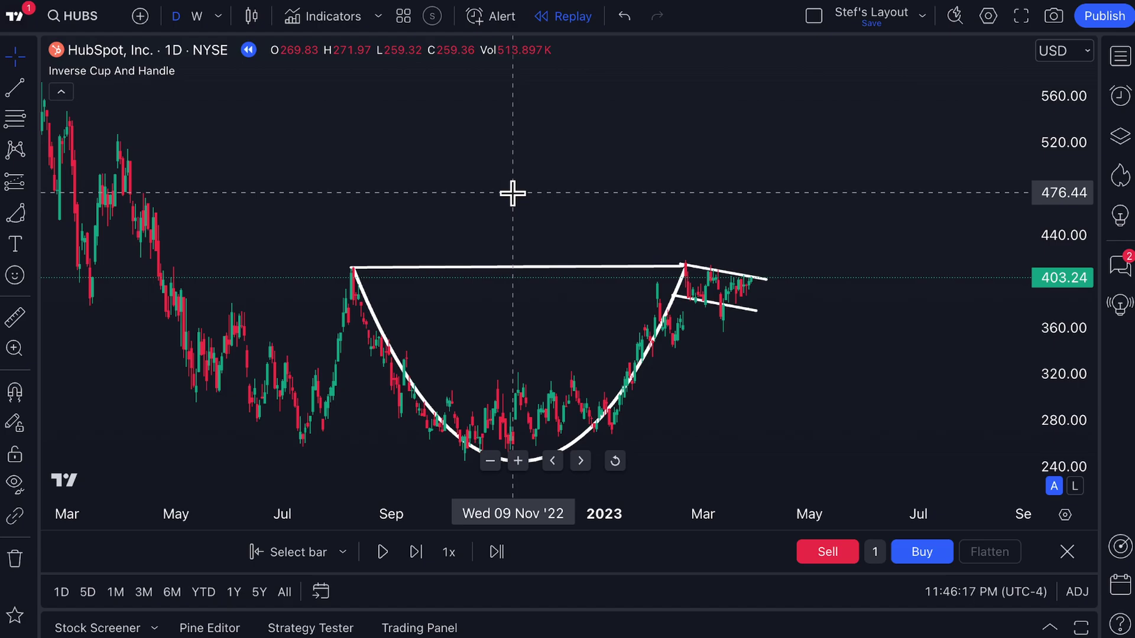
{"action": "key", "text": "slash"}
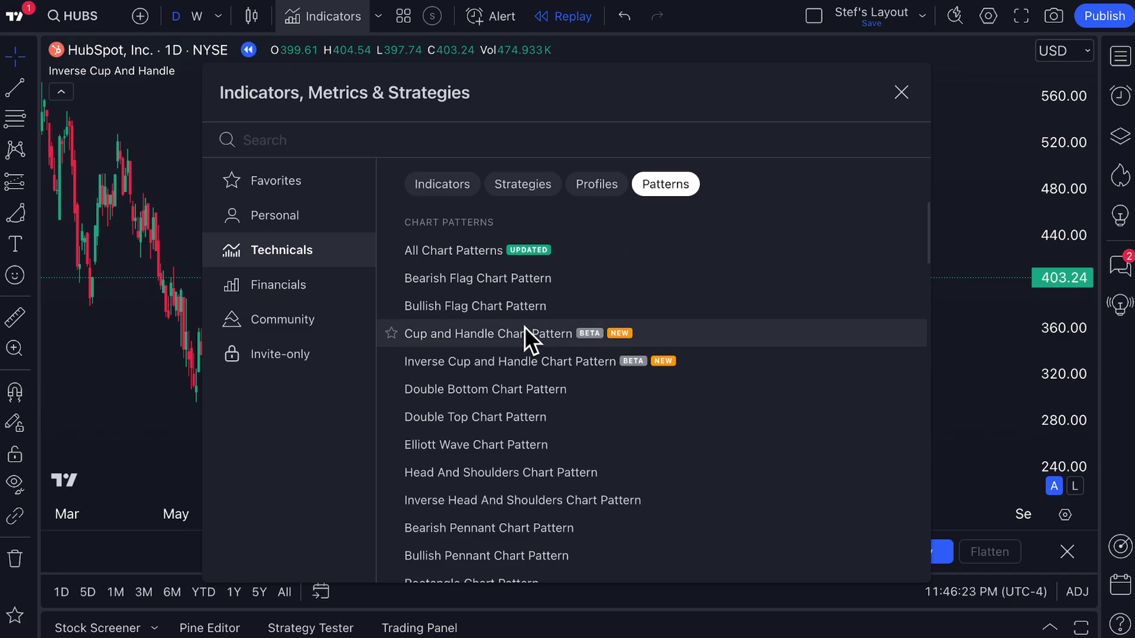
{"action": "left_click", "coordinate": [505, 339]}
{"action": "left_click", "coordinate": [900, 93]}
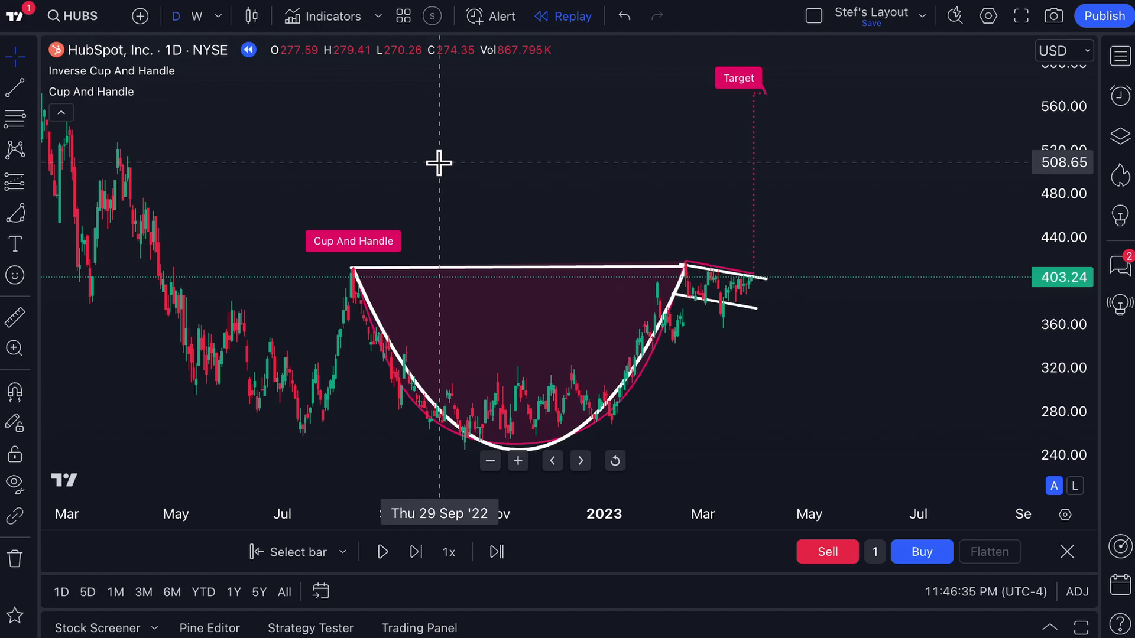
Step: Compare the automatically detected cup, handle and target with the manually drawn white lines on the HubSpot chart
{"action": "scroll", "coordinate": [439, 163], "scroll_direction": "down", "scroll_amount": 1}
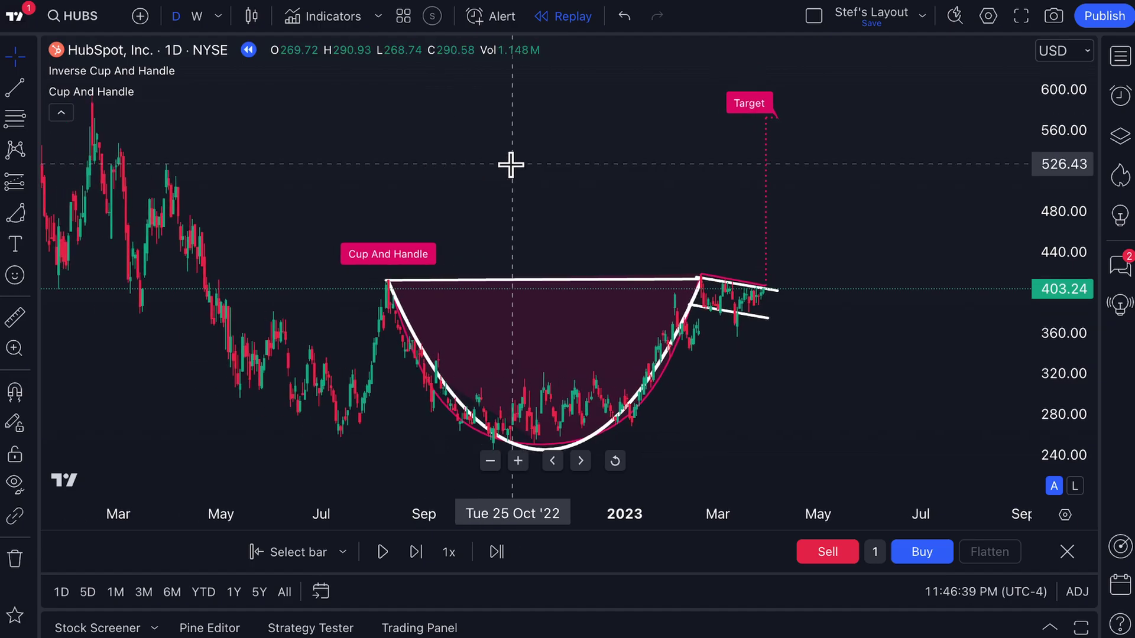
{"action": "scroll", "coordinate": [509, 165], "scroll_direction": "down", "scroll_amount": 2}
{"action": "scroll", "coordinate": [509, 165], "scroll_direction": "up", "scroll_amount": 2}
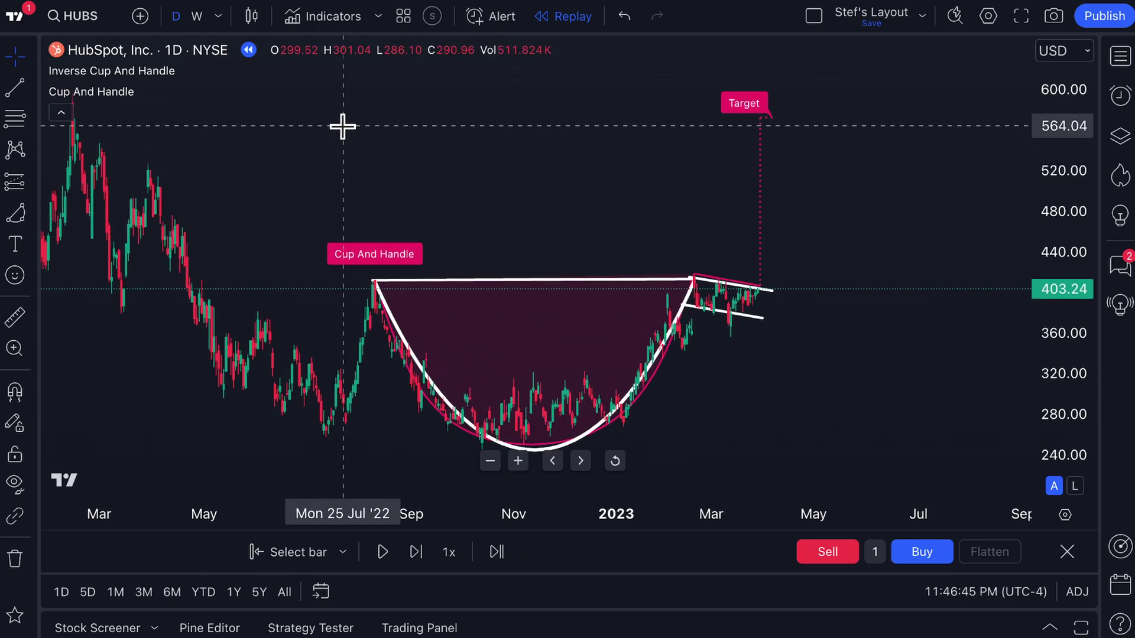
{"action": "scroll", "coordinate": [343, 126], "scroll_direction": "up", "scroll_amount": 1}
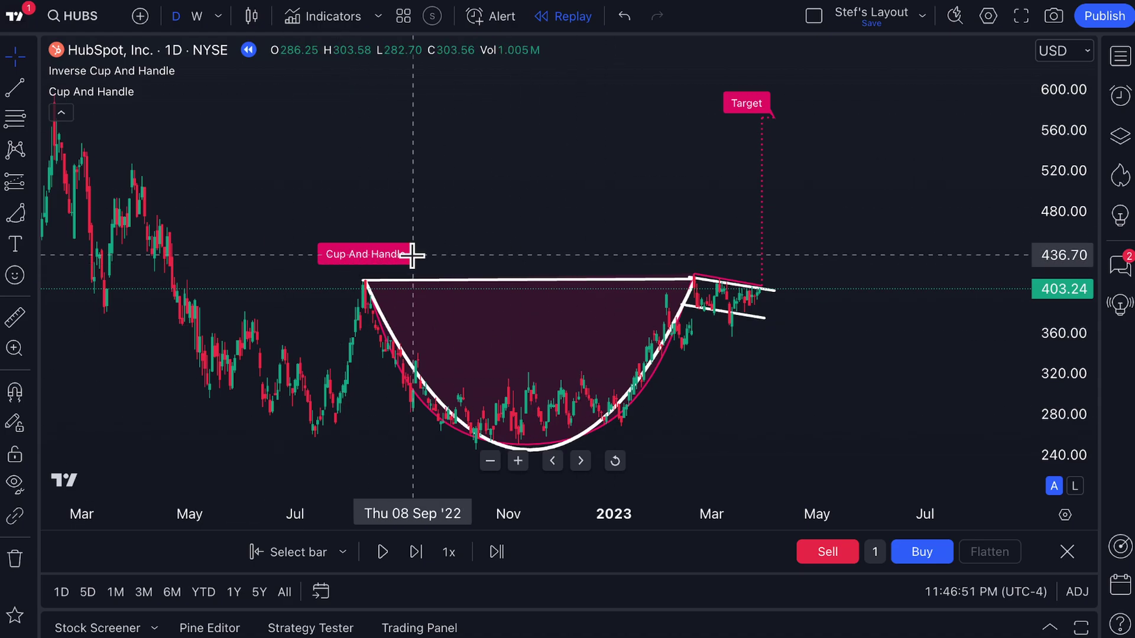
{"action": "mouse_move", "coordinate": [117, 83]}
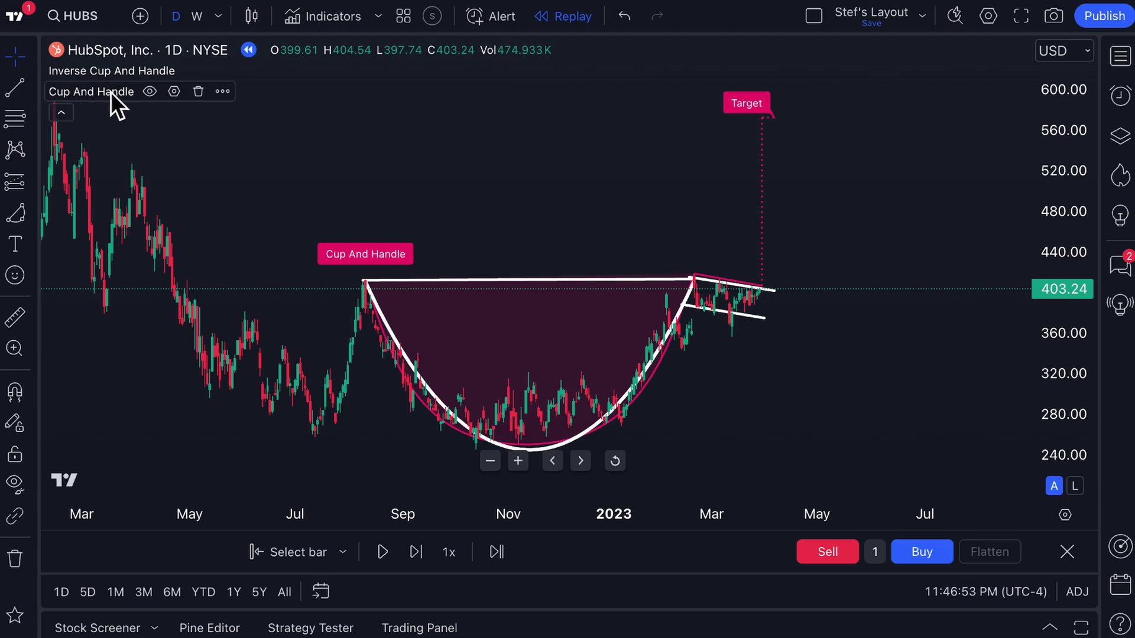
{"action": "mouse_move", "coordinate": [72, 76]}
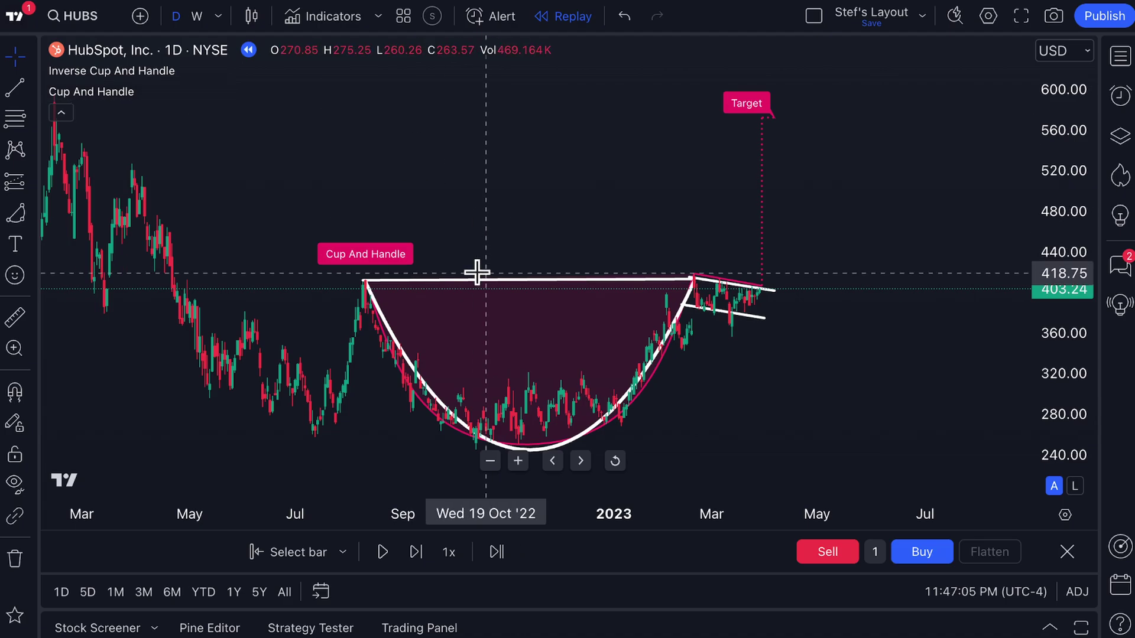
{"action": "left_click_drag", "start_coordinate": [504, 220], "coordinate": [444, 220]}
{"action": "scroll", "coordinate": [441, 218], "scroll_direction": "down", "scroll_amount": 2}
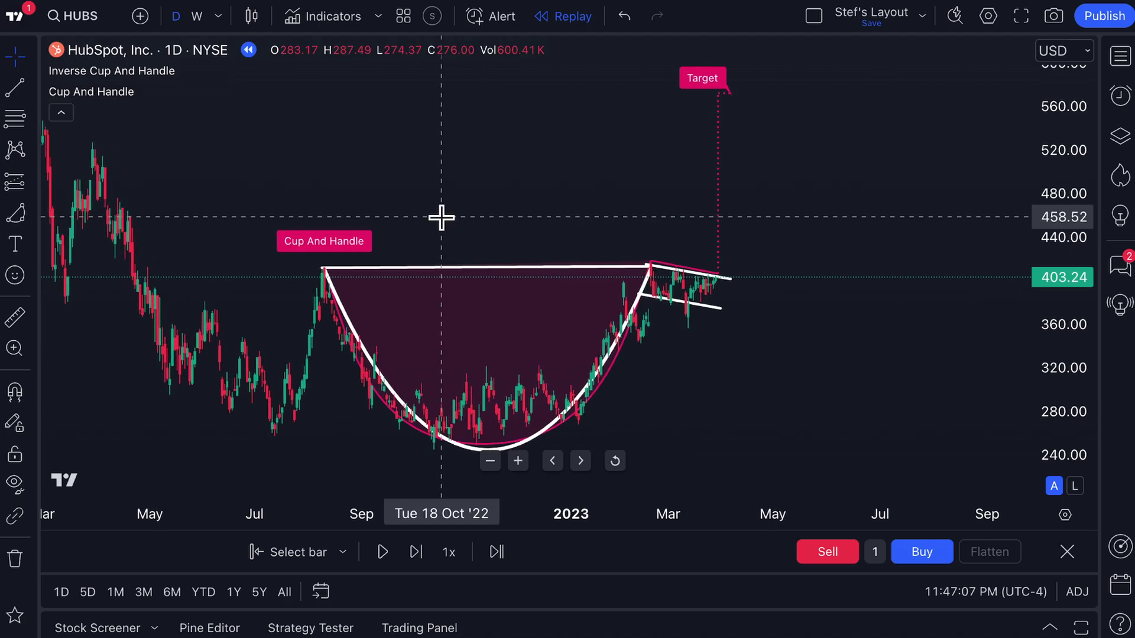